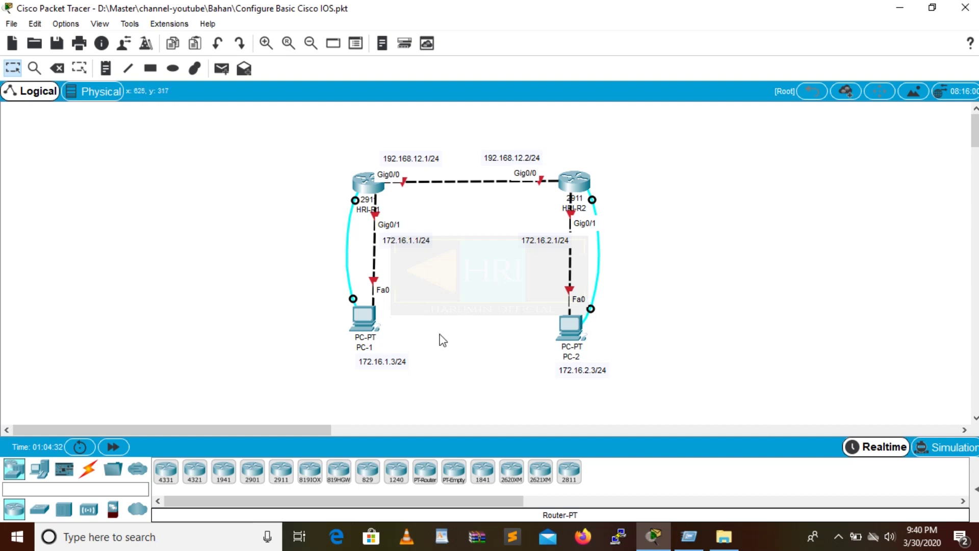
Dock PC-1's window beside the topology and connect its Terminal to the router console.
{"action": "left_click", "coordinate": [367, 316]}
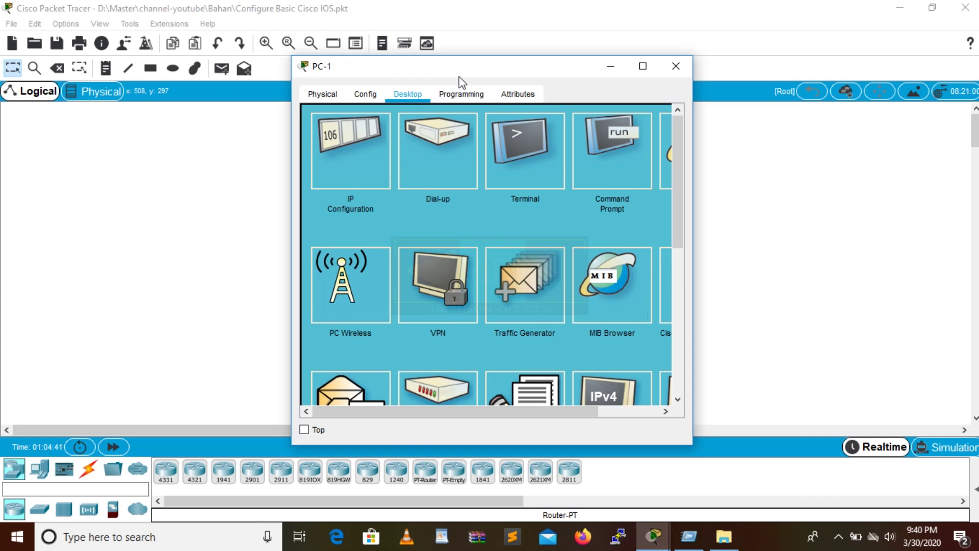
{"action": "key", "text": "super+Left"}
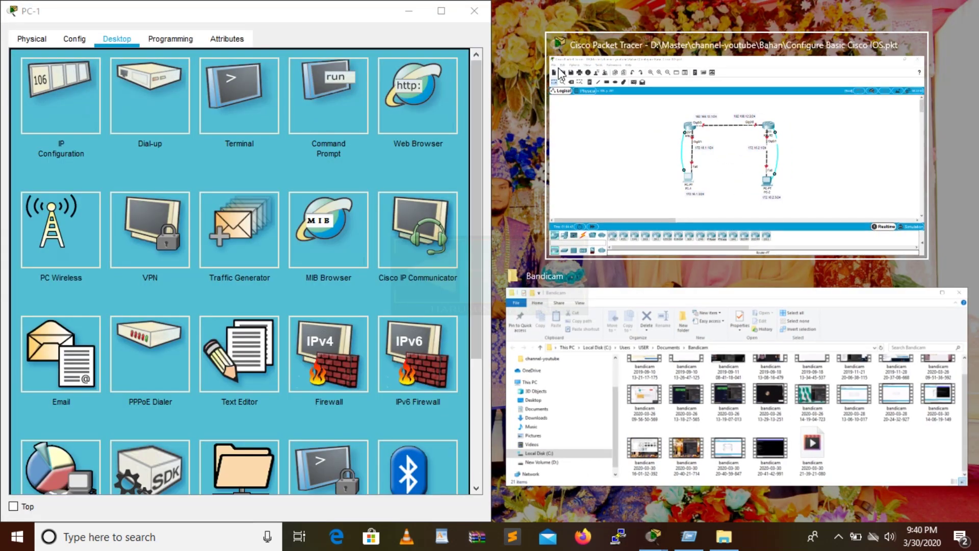
{"action": "left_click", "coordinate": [635, 149]}
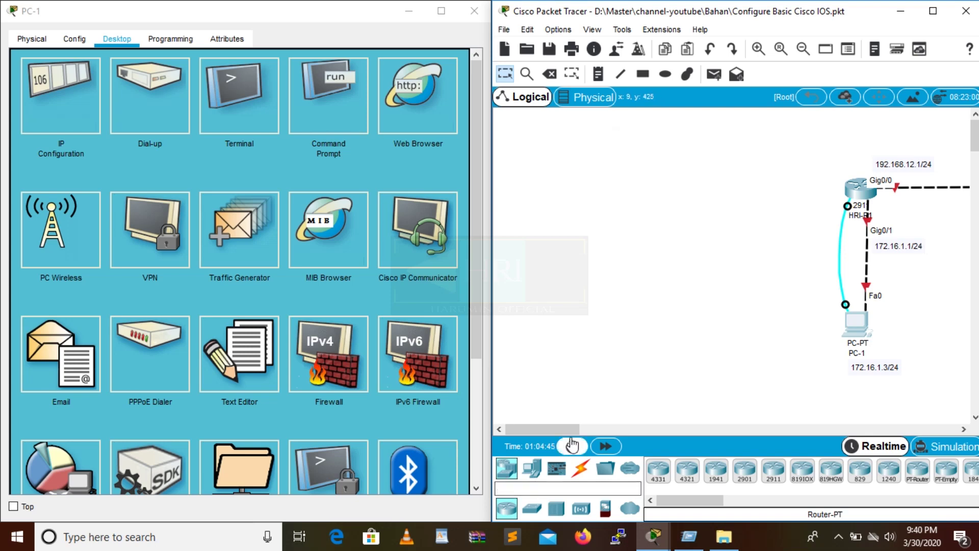
{"action": "left_click_drag", "start_coordinate": [570, 429], "coordinate": [602, 429]}
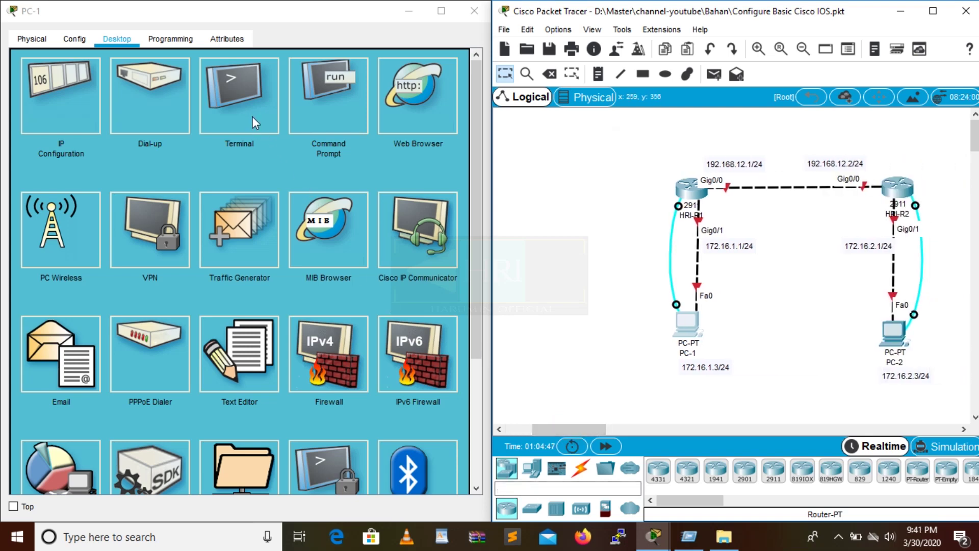
{"action": "left_click", "coordinate": [252, 116]}
{"action": "left_click", "coordinate": [437, 198]}
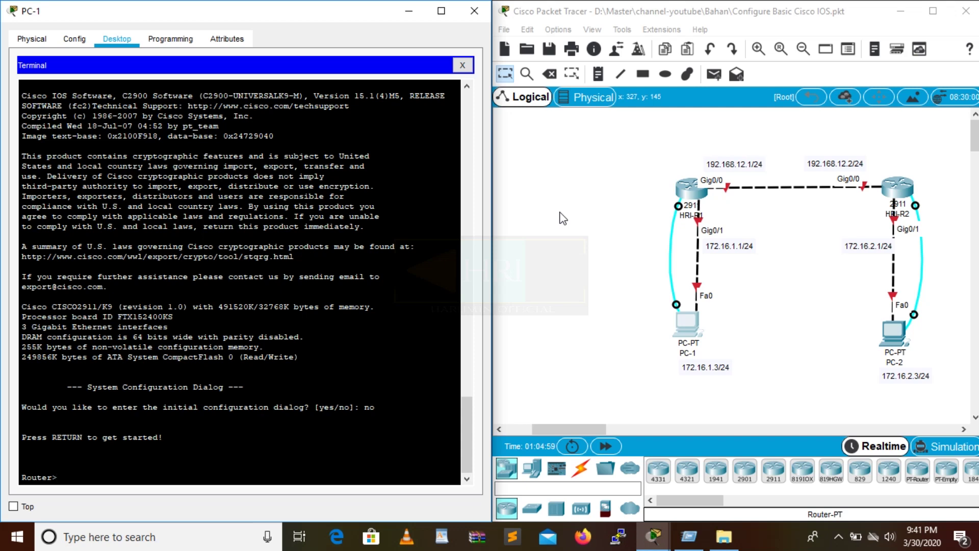
Enter privileged and global configuration mode, then set the router hostname to HRI-R1.
{"action": "type", "text": "en"}
{"action": "key", "text": "Return"}
{"action": "type", "text": "conf t"}
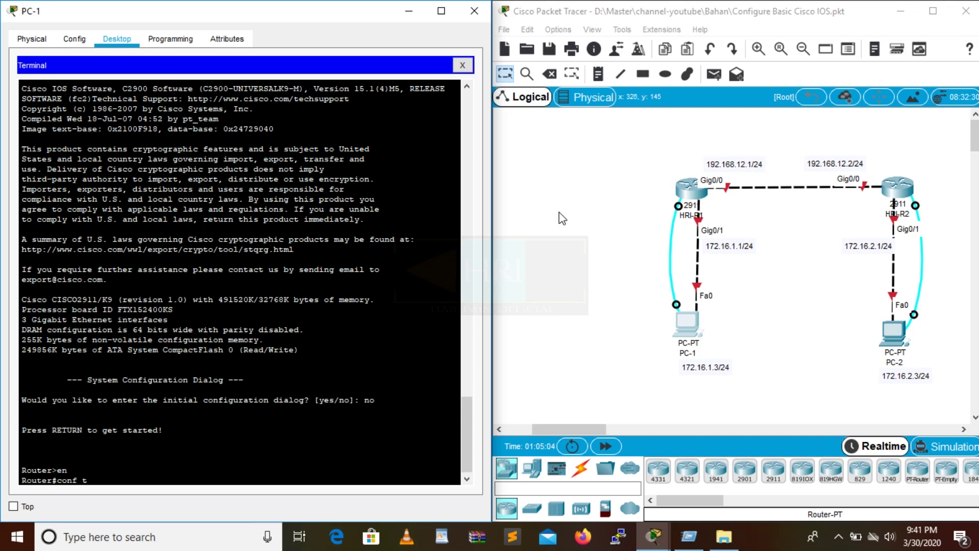
{"action": "key", "text": "Return"}
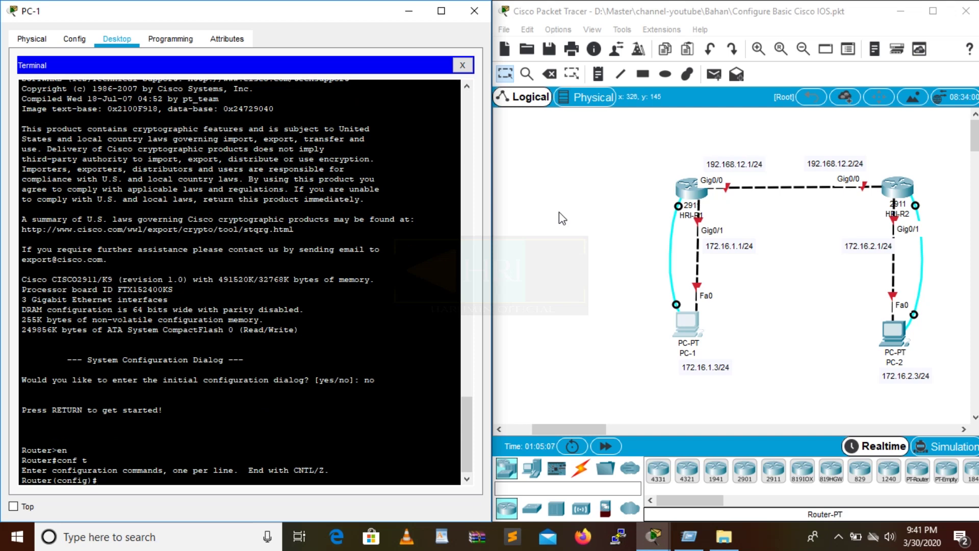
{"action": "type", "text": "hos"}
{"action": "key", "text": "Tab"}
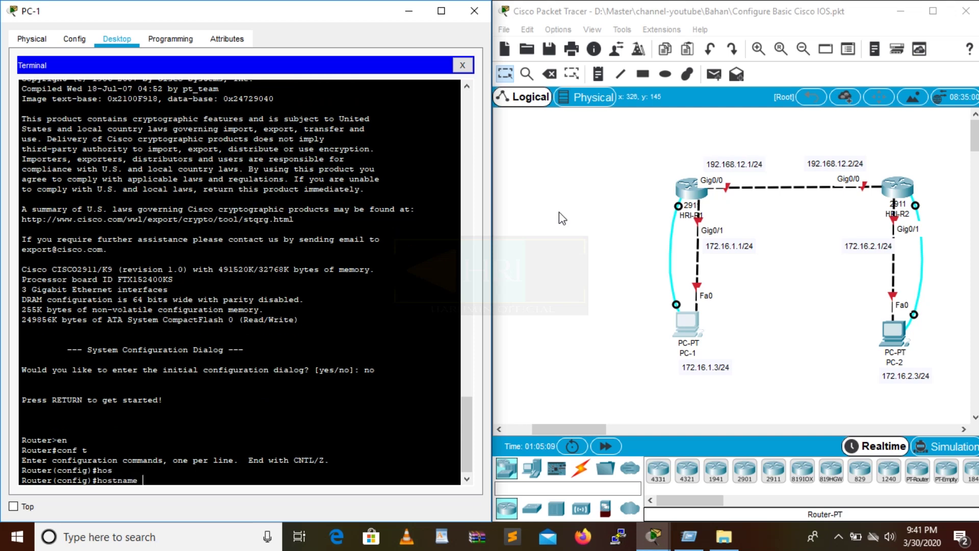
{"action": "type", "text": "HRI-R1"}
{"action": "key", "text": "Return"}
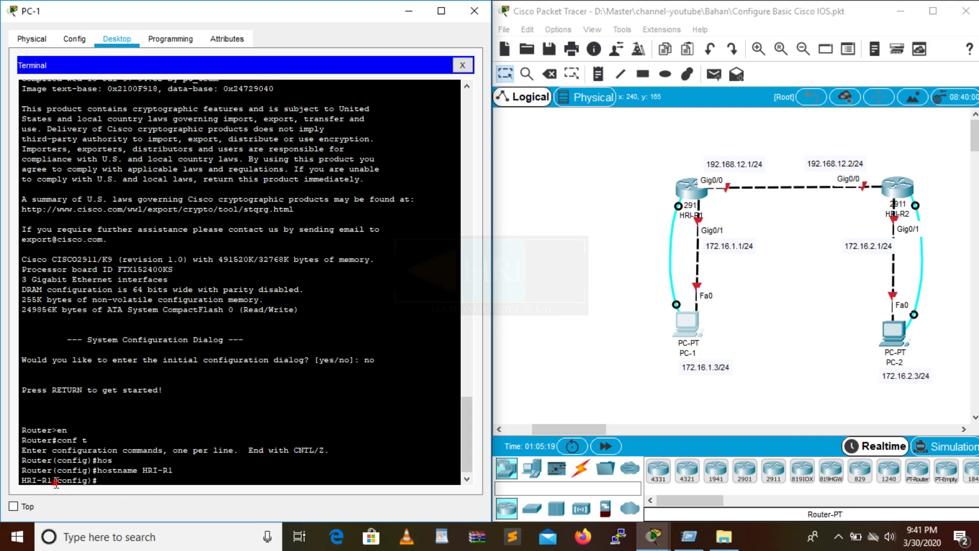
{"action": "left_click", "coordinate": [107, 480]}
Give console line 0 a password and require login on it.
{"action": "type", "text": "lin"}
{"action": "key", "text": "Tab"}
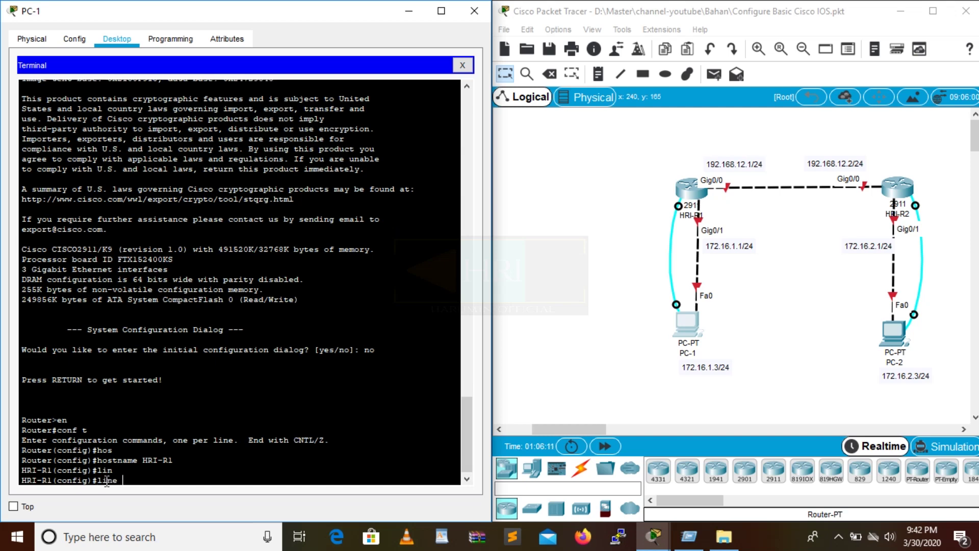
{"action": "type", "text": "co"}
{"action": "key", "text": "Tab"}
{"action": "type", "text": "0"}
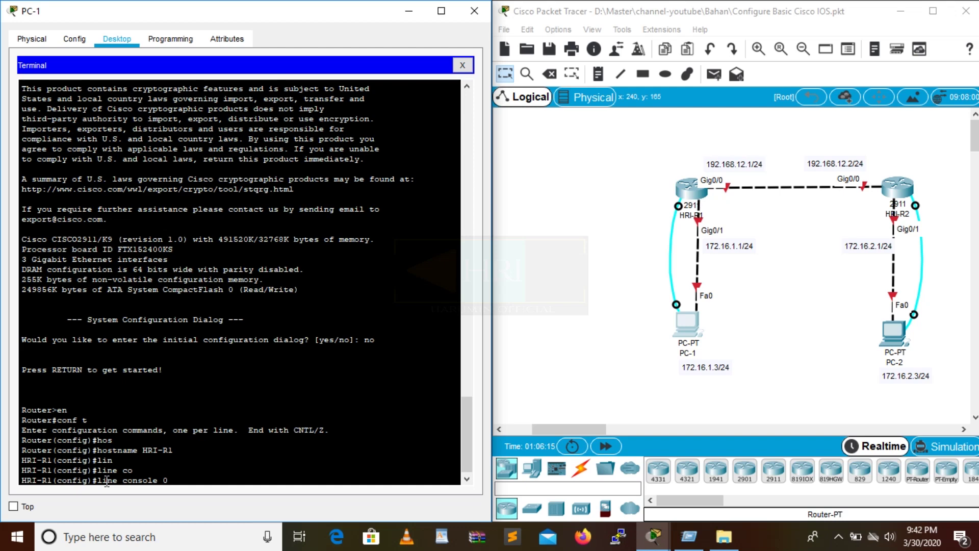
{"action": "key", "text": "Return"}
{"action": "type", "text": "pas"}
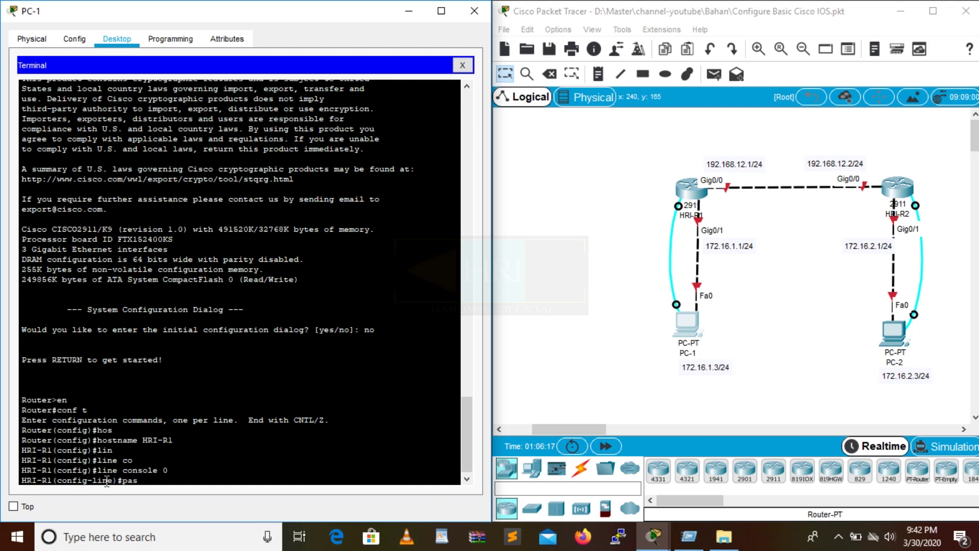
{"action": "key", "text": "Tab"}
{"action": "type", "text": "cisco"}
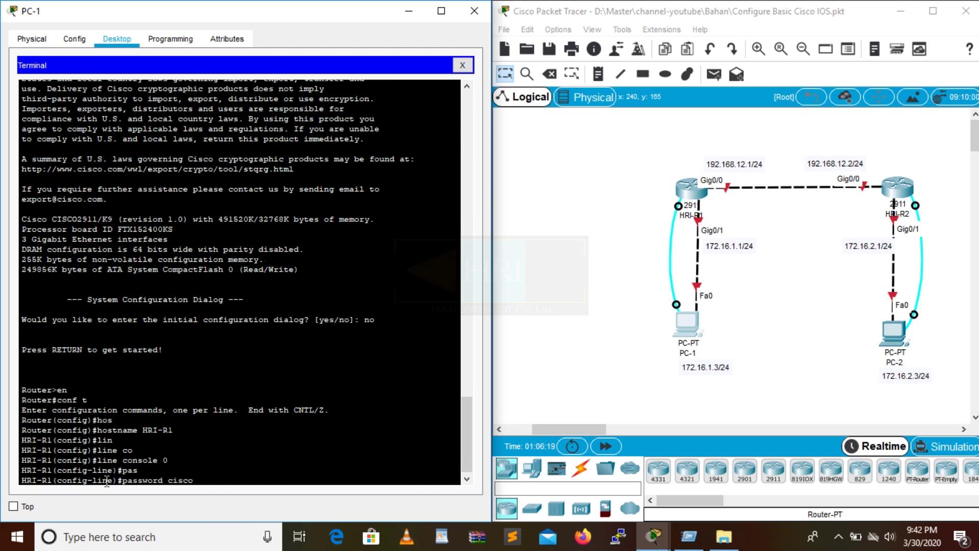
{"action": "key", "text": "Return"}
{"action": "type", "text": "login"}
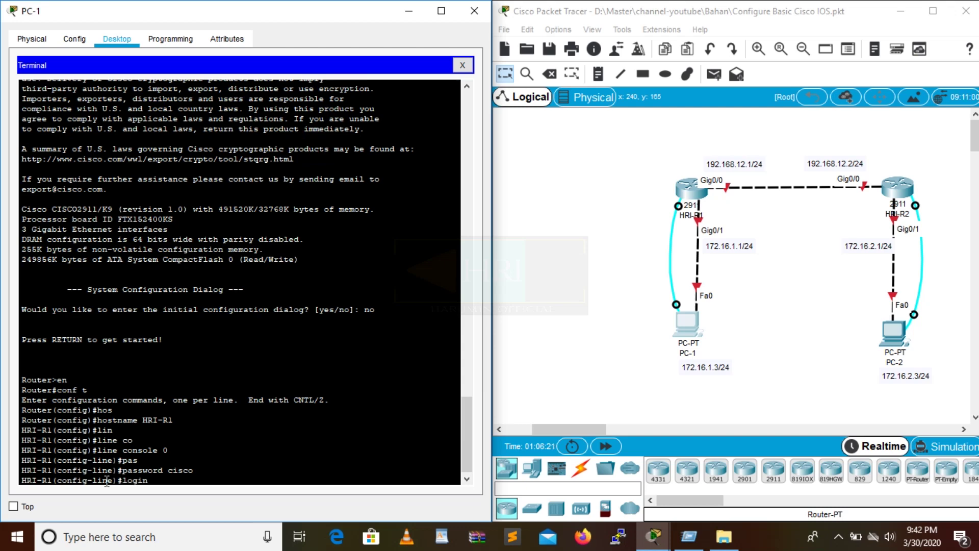
{"action": "key", "text": "Return"}
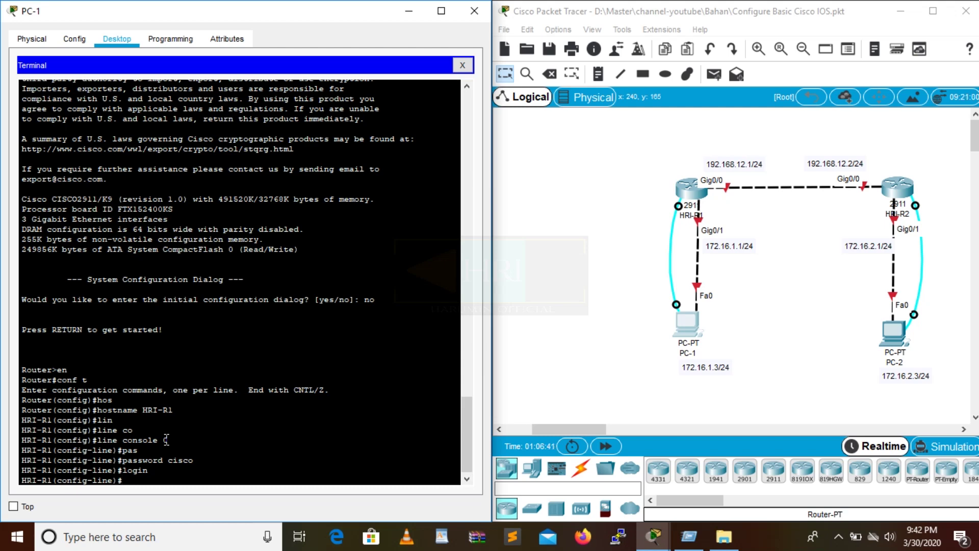
End configuration and exit the console session.
{"action": "type", "text": "end"}
{"action": "key", "text": "Return"}
{"action": "key", "text": "Return"}
{"action": "type", "text": "ex"}
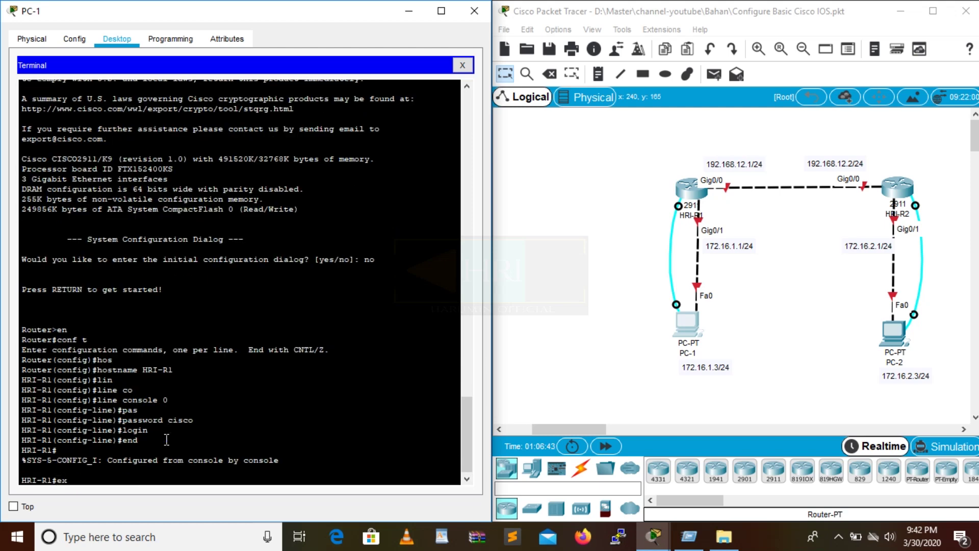
{"action": "type", "text": "it"}
{"action": "key", "text": "Return"}
{"action": "key", "text": "Return"}
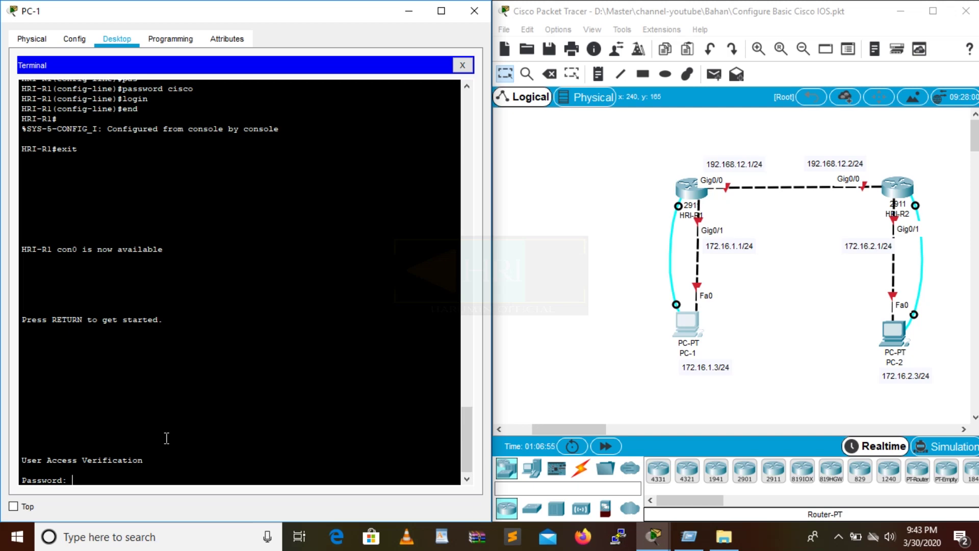
Log in with the console password, enter privileged mode, and highlight the enable line and # prompt.
{"action": "key", "text": "Return"}
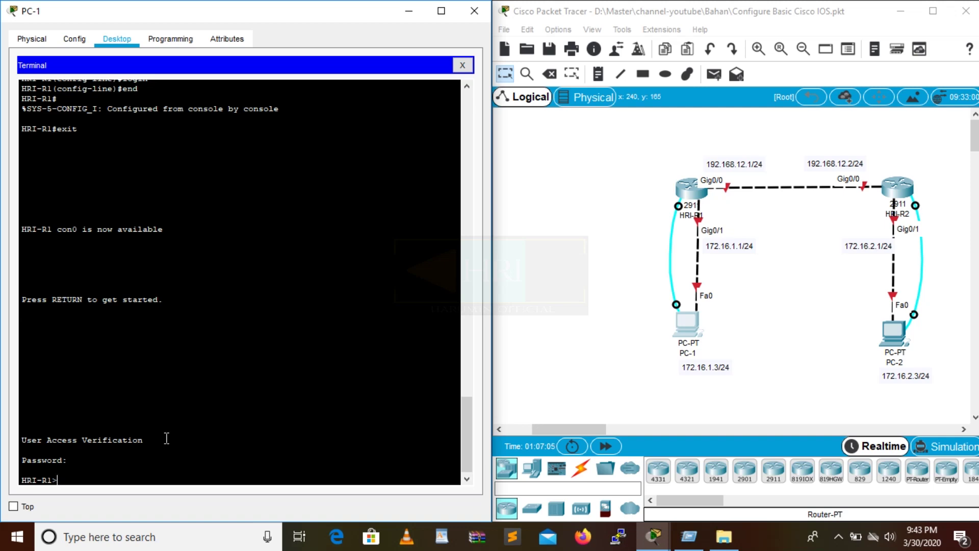
{"action": "type", "text": "en"}
{"action": "key", "text": "Return"}
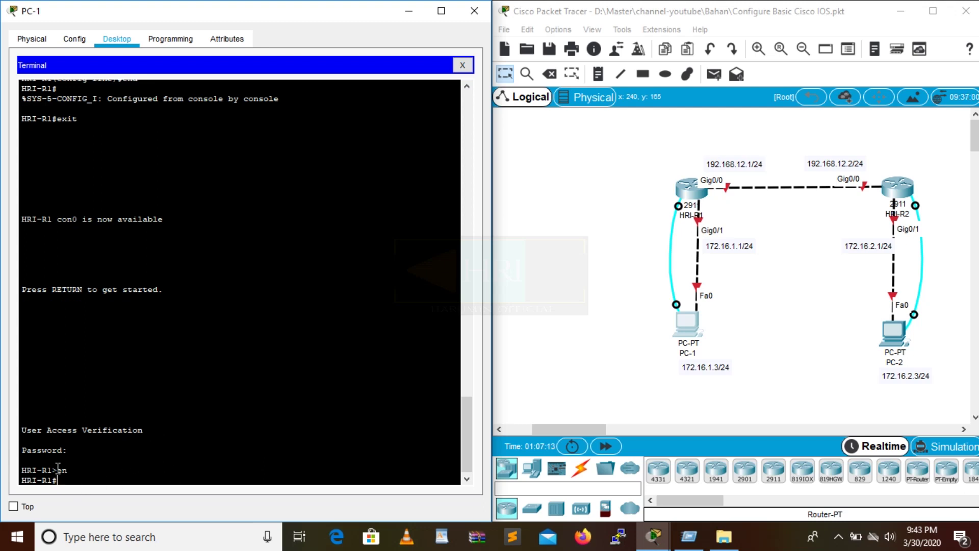
{"action": "left_click_drag", "start_coordinate": [58, 468], "coordinate": [24, 470]}
{"action": "left_click", "coordinate": [77, 472]}
{"action": "left_click_drag", "start_coordinate": [75, 479], "coordinate": [47, 480]}
{"action": "left_click", "coordinate": [85, 479]}
In global configuration, set an enable secret password on HRI-R1.
{"action": "left_click", "coordinate": [82, 480]}
{"action": "type", "text": "conf t"}
{"action": "key", "text": "Return"}
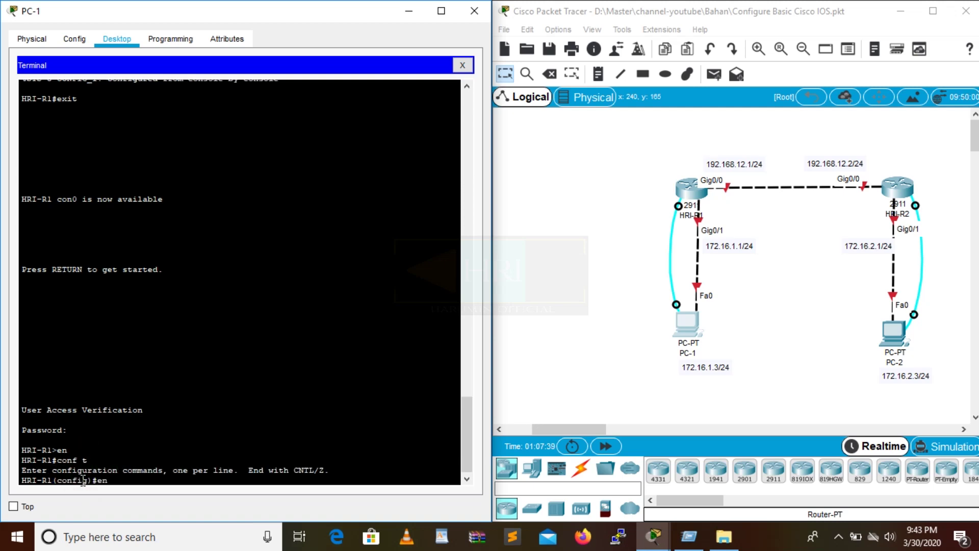
{"action": "type", "text": "en"}
{"action": "key", "text": "Tab"}
{"action": "type", "text": "a"}
{"action": "key", "text": "Tab"}
{"action": "type", "text": "sec"}
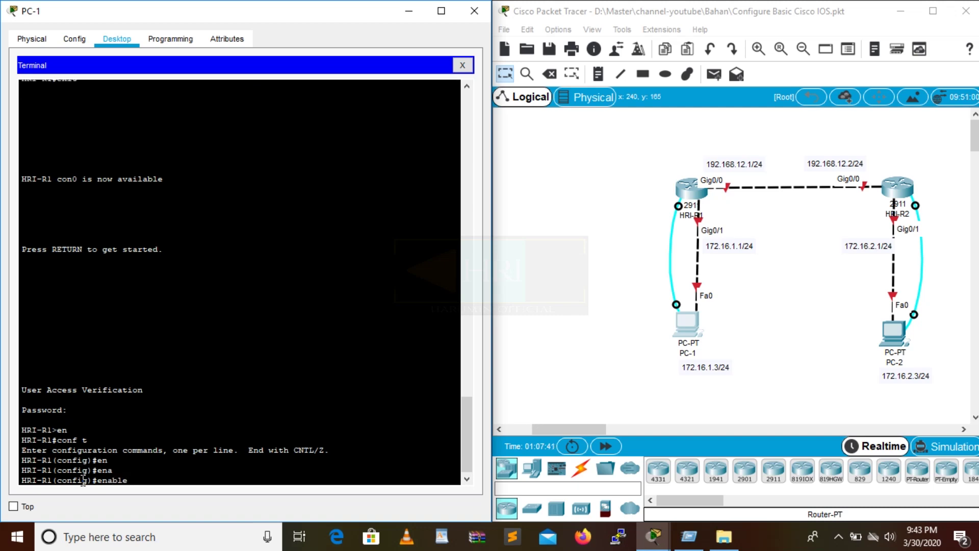
{"action": "key", "text": "Tab"}
{"action": "type", "text": "class"}
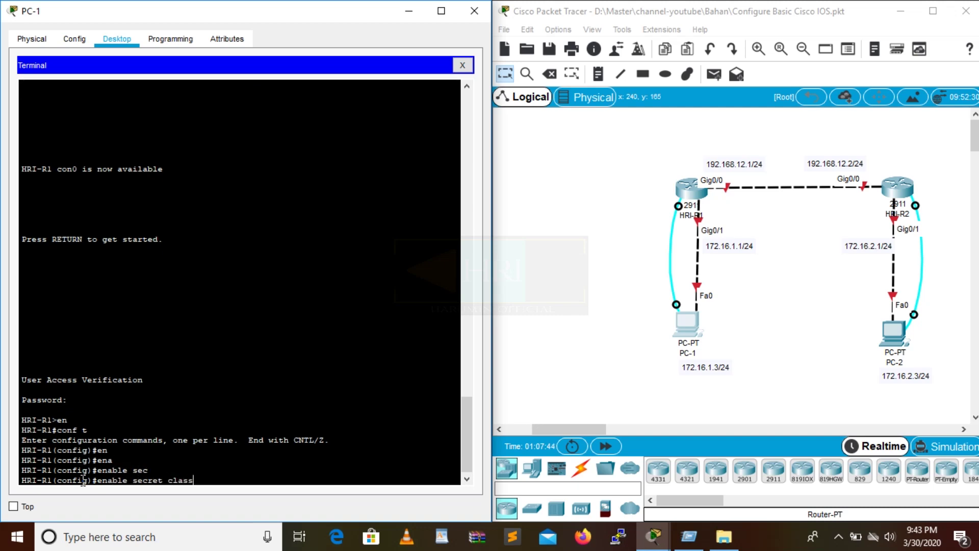
{"action": "key", "text": "Return"}
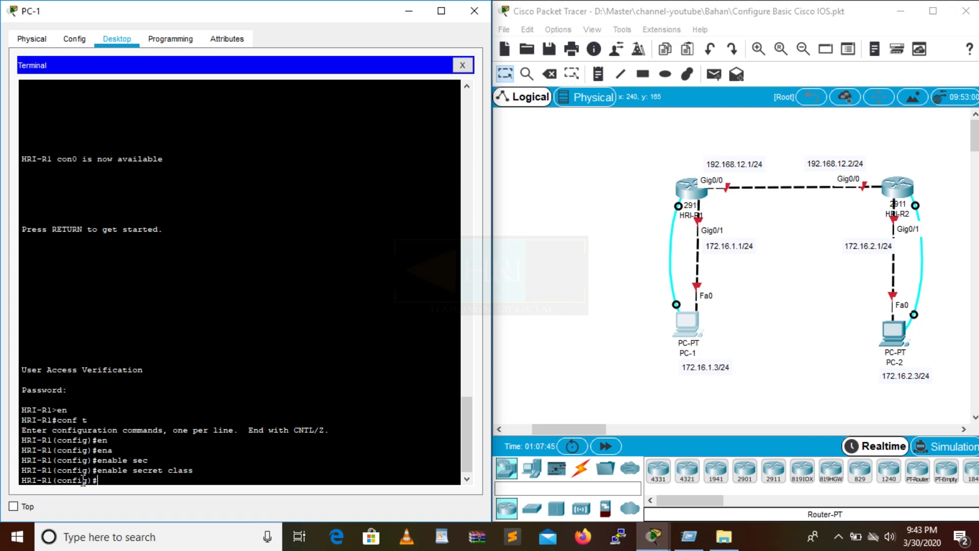
End, exit, log back in, and enter privileged mode using the new enable secret.
{"action": "type", "text": "end"}
{"action": "key", "text": "Return"}
{"action": "type", "text": "exi"}
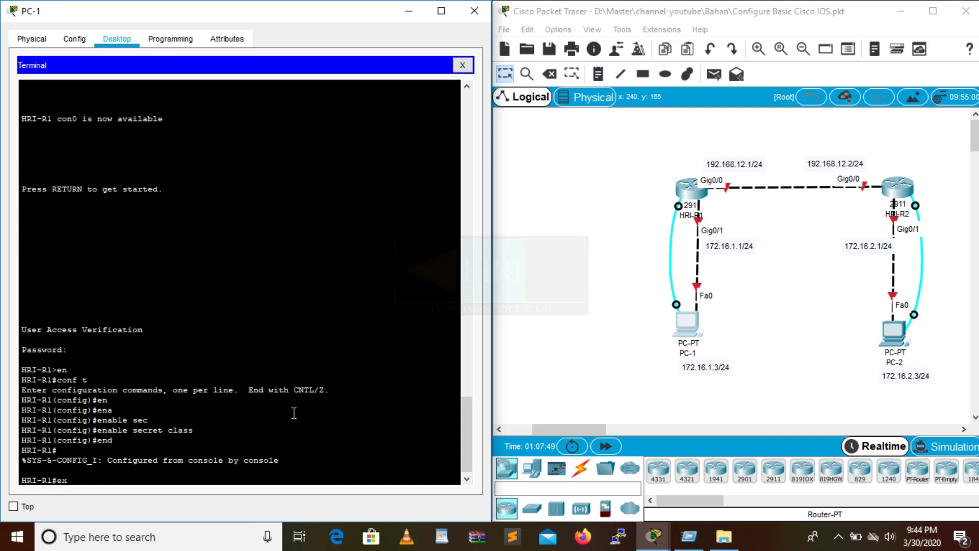
{"action": "key", "text": "BackSpace"}
{"action": "key", "text": "BackSpace"}
{"action": "type", "text": "exit"}
{"action": "key", "text": "Return"}
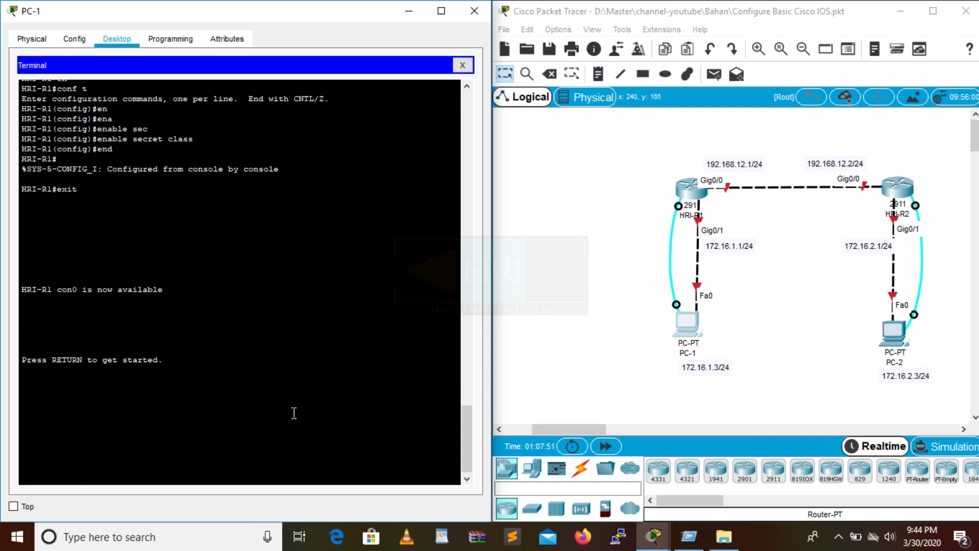
{"action": "key", "text": "Return"}
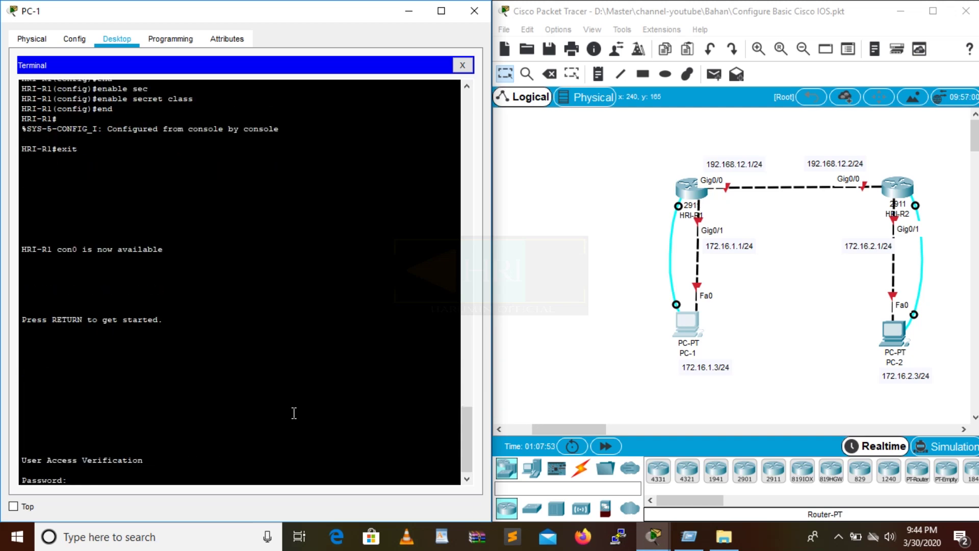
{"action": "key", "text": "Return"}
{"action": "type", "text": "en"}
{"action": "key", "text": "Return"}
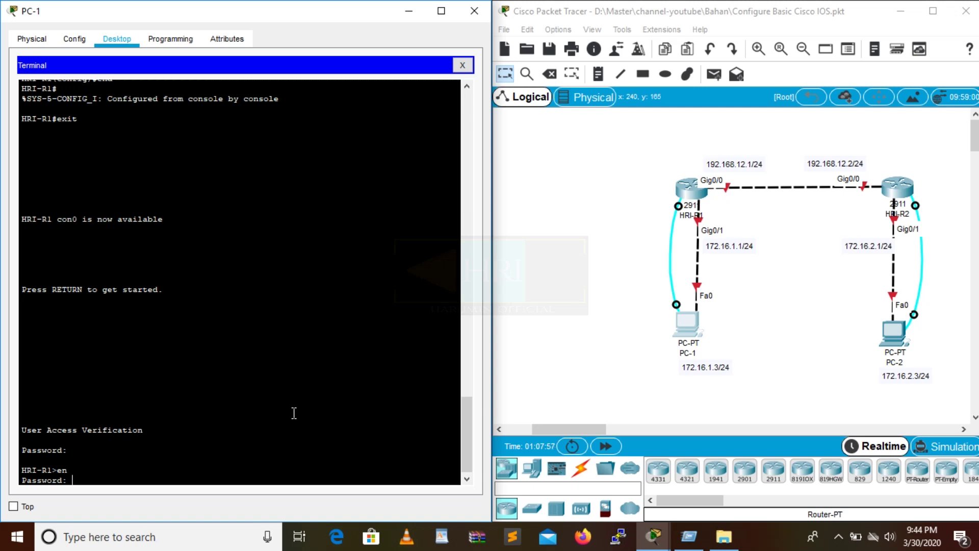
{"action": "key", "text": "Return"}
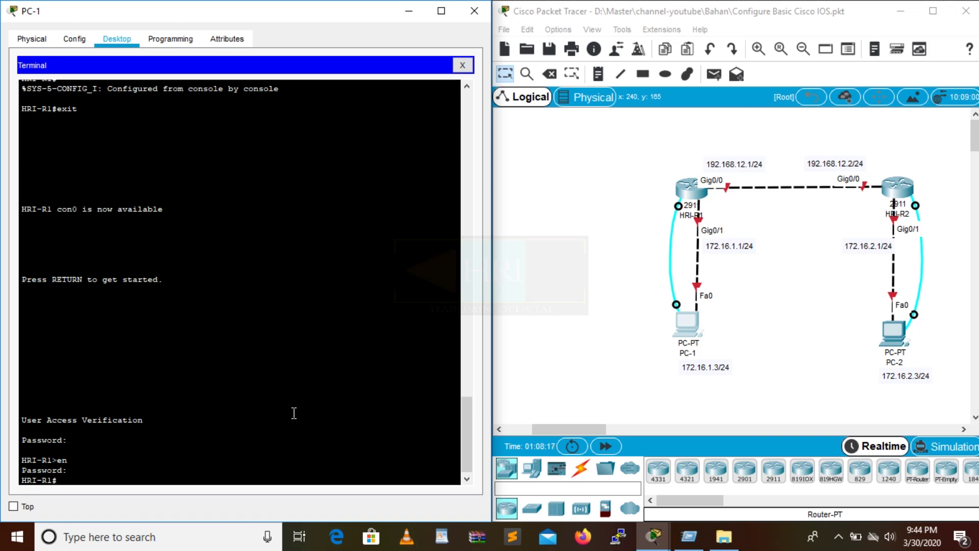
Enter global configuration and select vty lines 0 to 15.
{"action": "type", "text": "conf t"}
{"action": "key", "text": "Return"}
{"action": "type", "text": "lin"}
{"action": "key", "text": "Tab"}
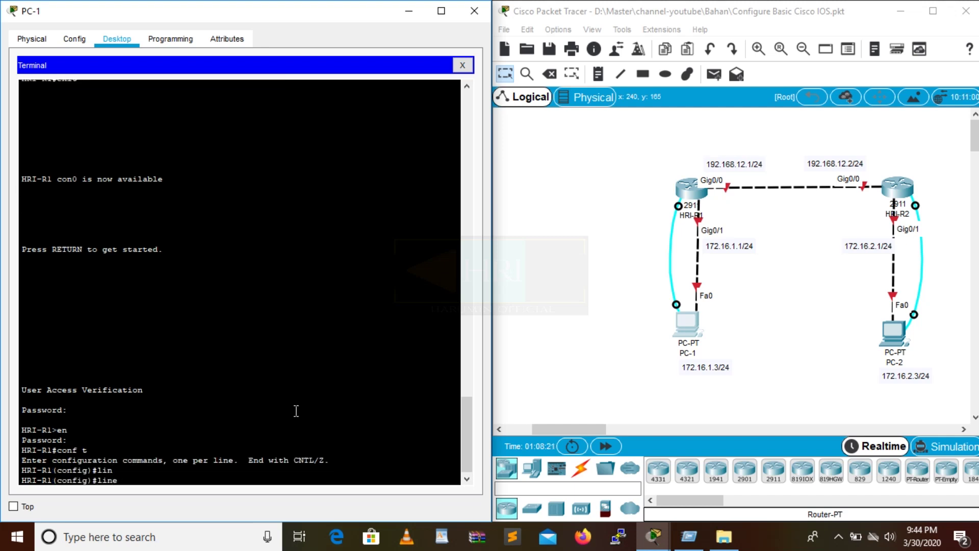
{"action": "type", "text": "vt"}
{"action": "key", "text": "Tab"}
{"action": "type", "text": "0"}
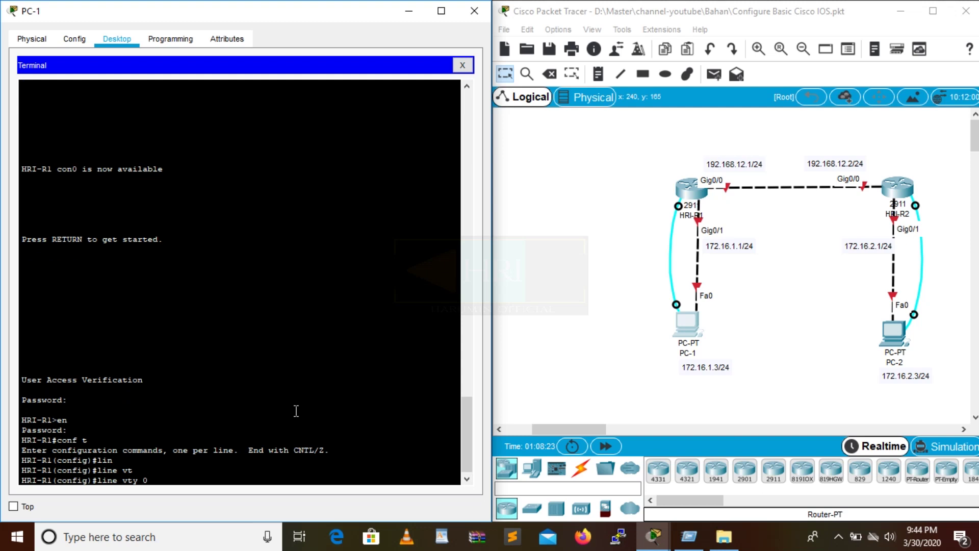
{"action": "type", "text": " 15"}
{"action": "key", "text": "Return"}
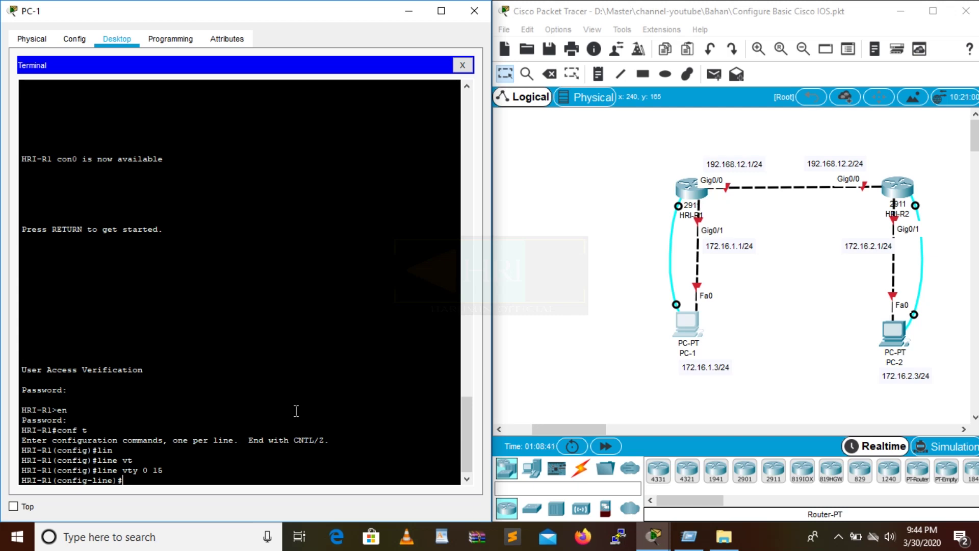
Give the vty lines a password, require login, and end configuration.
{"action": "type", "text": "pas"}
{"action": "key", "text": "Tab"}
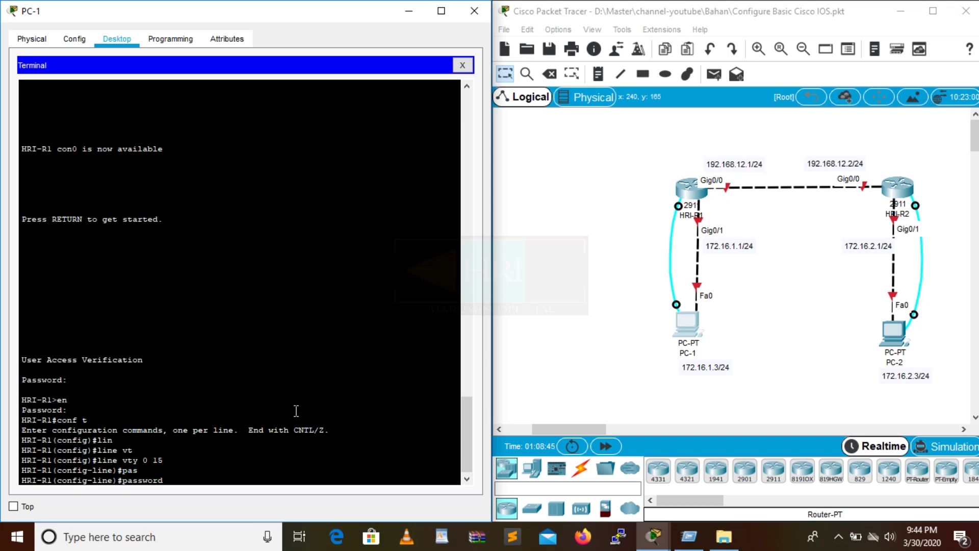
{"action": "type", "text": "telnet"}
{"action": "key", "text": "Return"}
{"action": "type", "text": "login"}
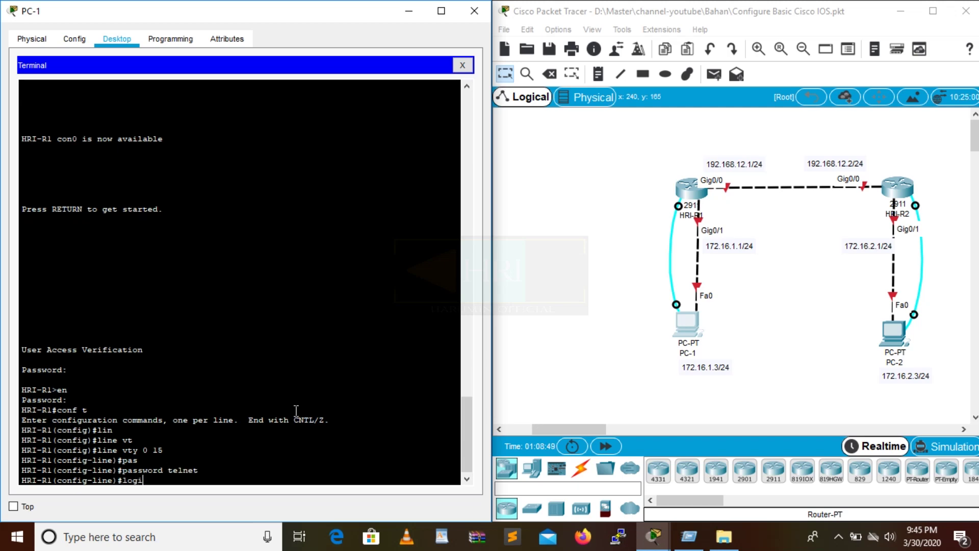
{"action": "key", "text": "Return"}
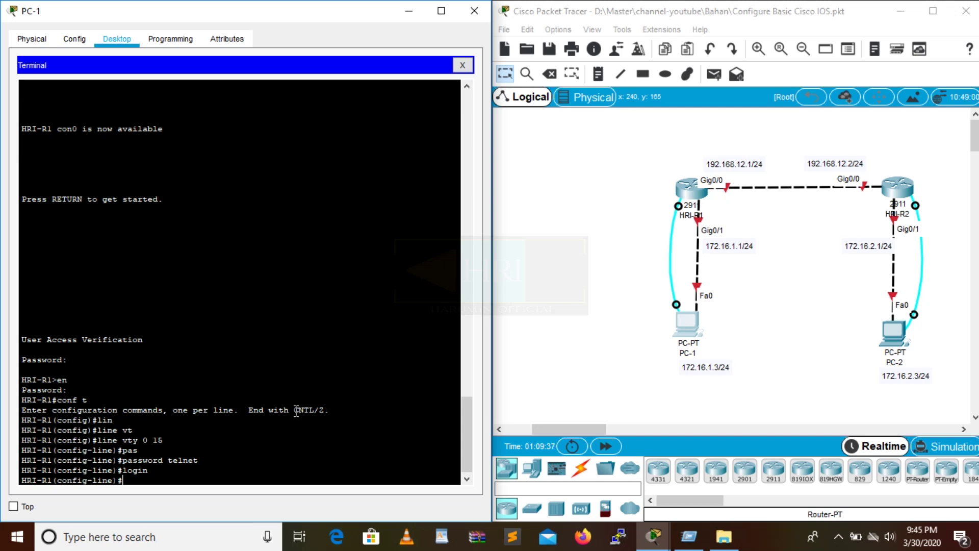
{"action": "type", "text": "end"}
{"action": "key", "text": "Return"}
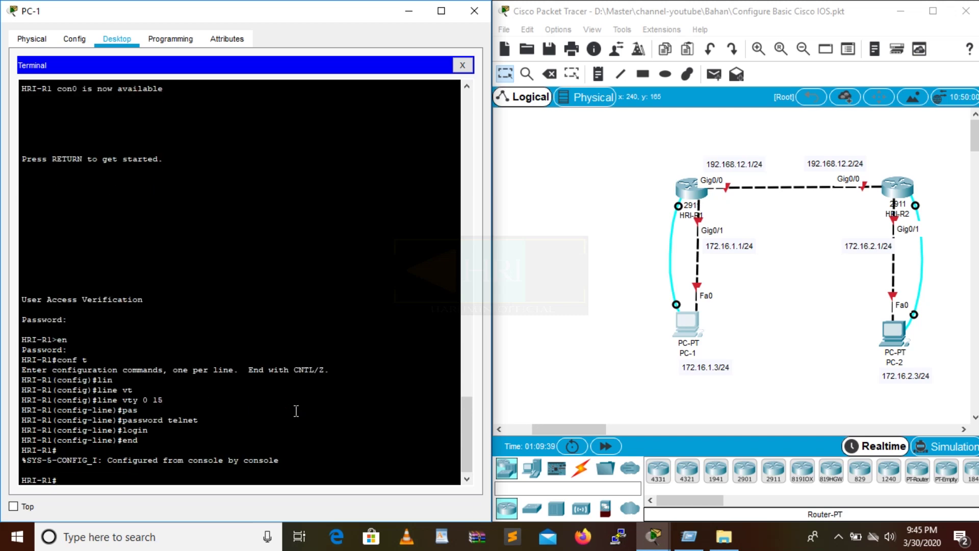
Page through show running-config and highlight the plain-text console password.
{"action": "type", "text": "sho"}
{"action": "key", "text": "Tab"}
{"action": "type", "text": "run"}
{"action": "key", "text": "Tab"}
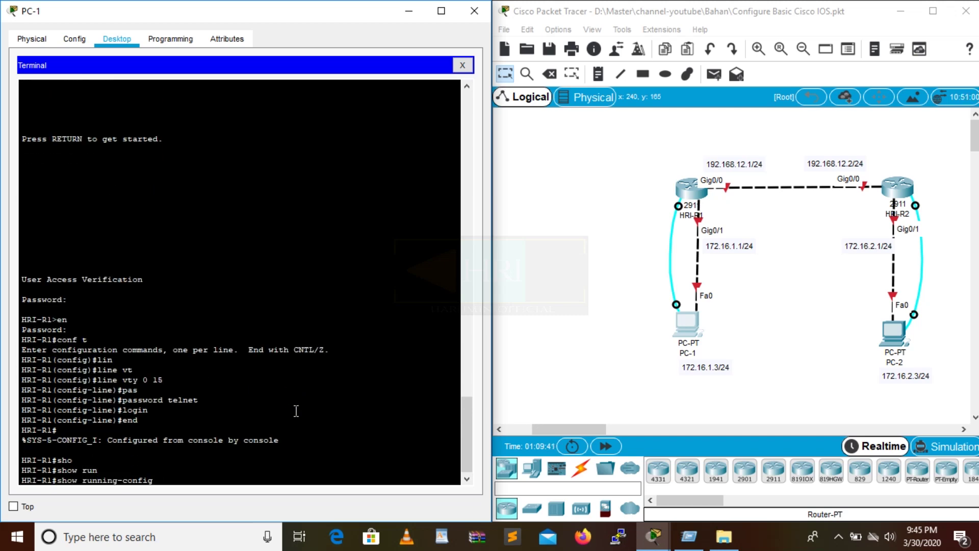
{"action": "key", "text": "Return"}
{"action": "key", "text": "space"}
{"action": "key", "text": "space"}
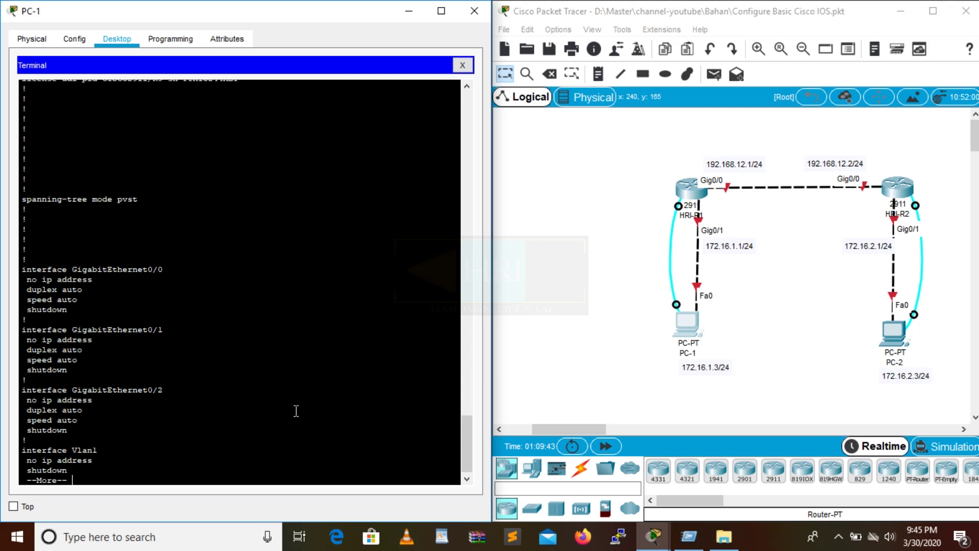
{"action": "key", "text": "space"}
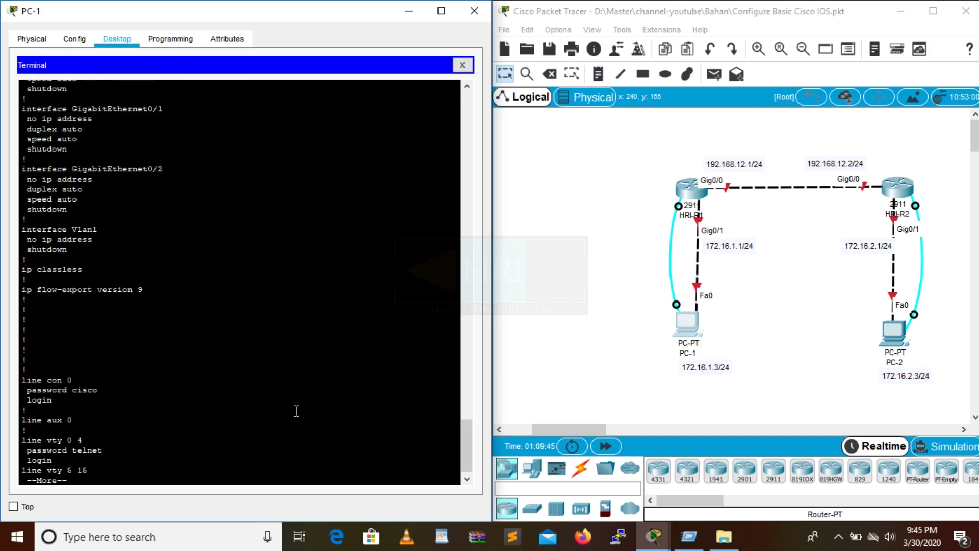
{"action": "left_click_drag", "start_coordinate": [103, 391], "coordinate": [73, 386]}
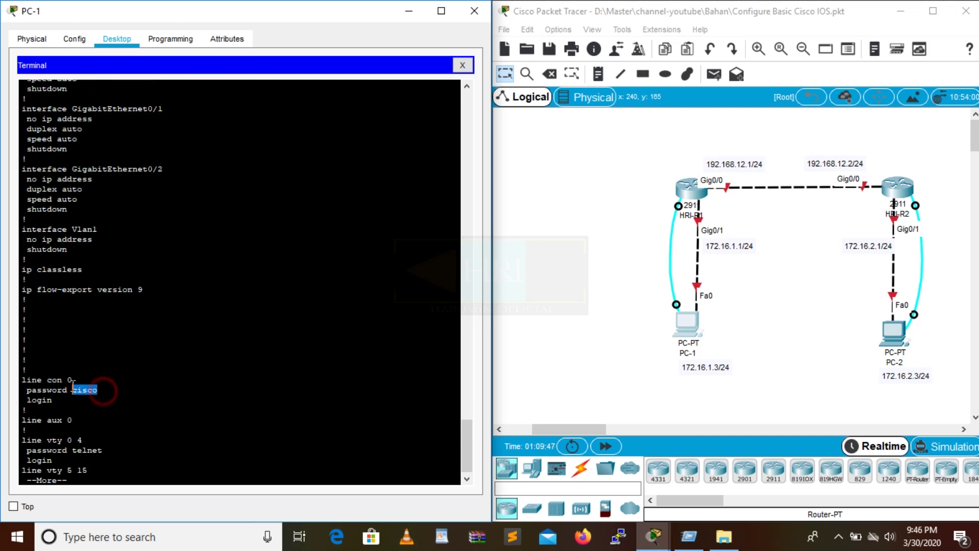
{"action": "left_click", "coordinate": [103, 465]}
{"action": "key", "text": "Return"}
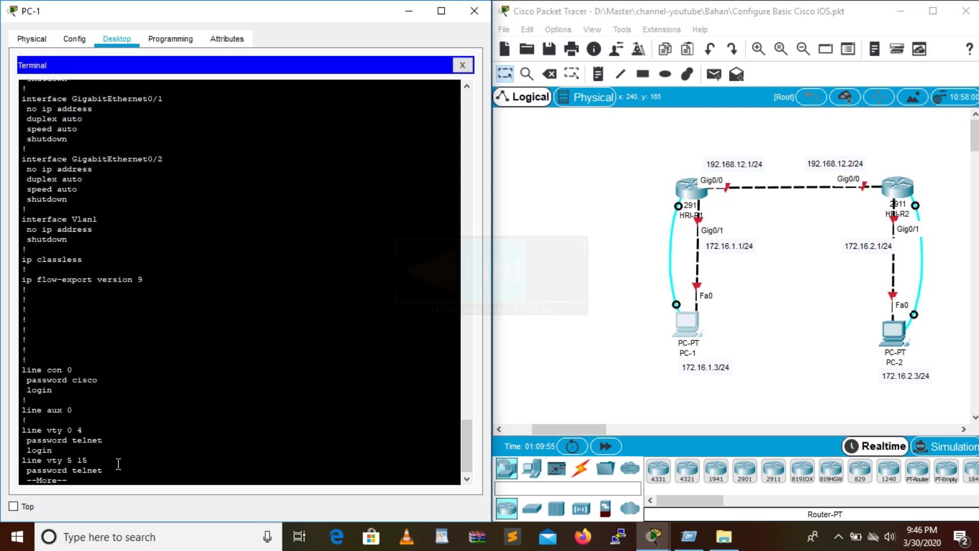
Quit the config listing and enable service password-encryption in global configuration.
{"action": "key", "text": "q"}
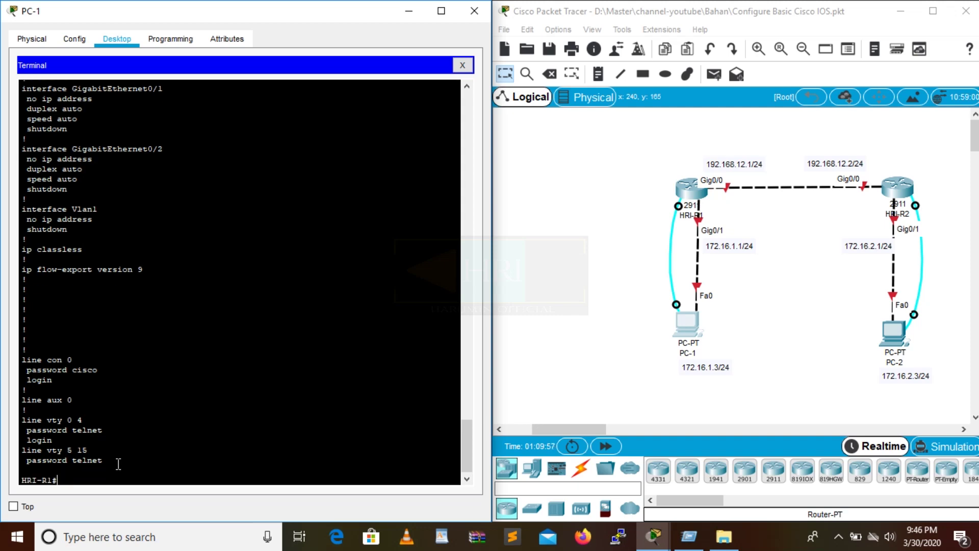
{"action": "type", "text": "nf t"}
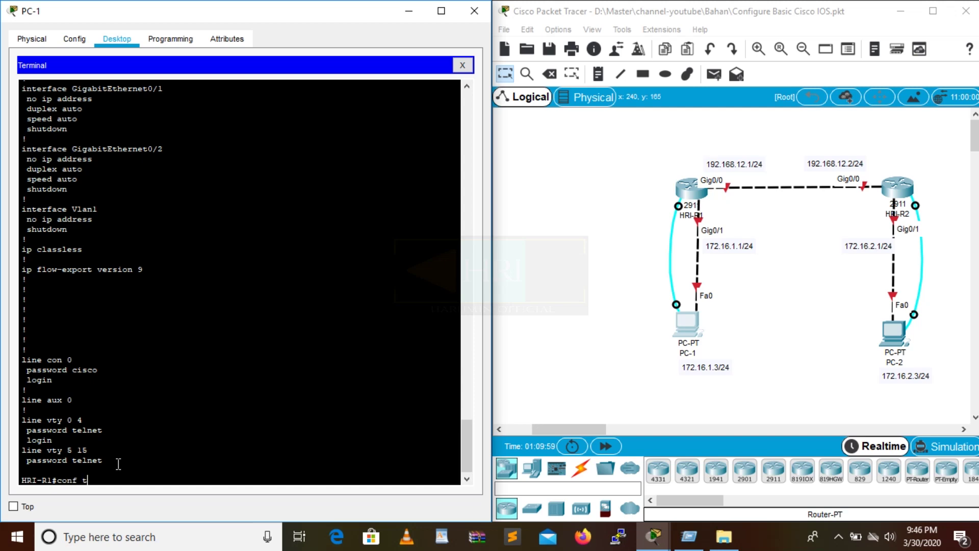
{"action": "key", "text": "Return"}
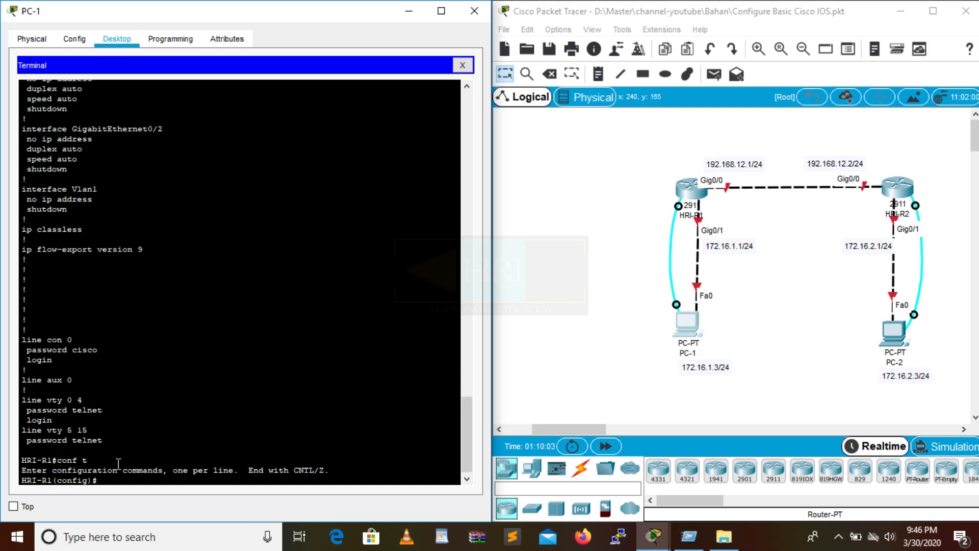
{"action": "type", "text": "se"}
{"action": "key", "text": "Tab"}
{"action": "type", "text": "r"}
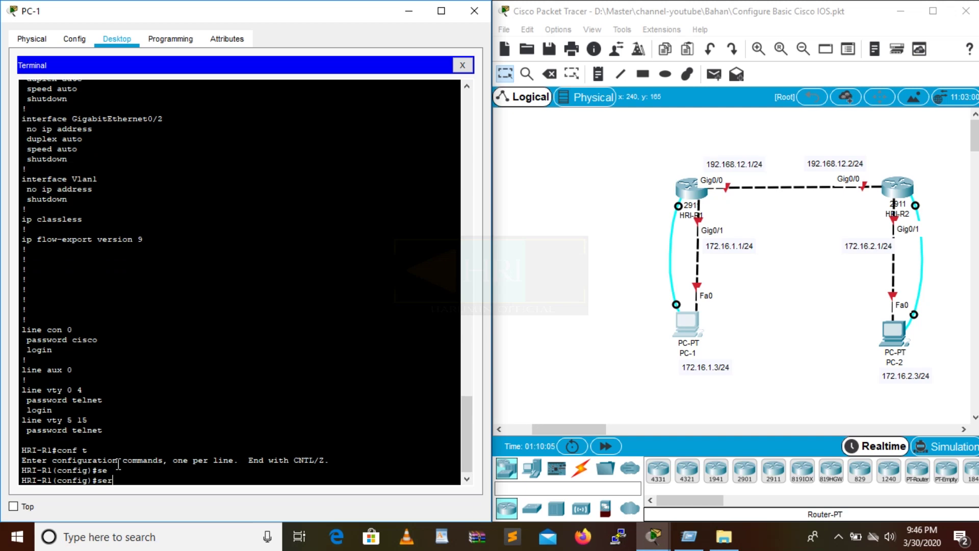
{"action": "key", "text": "Tab"}
{"action": "type", "text": "pas"}
{"action": "key", "text": "Tab"}
{"action": "key", "text": "Return"}
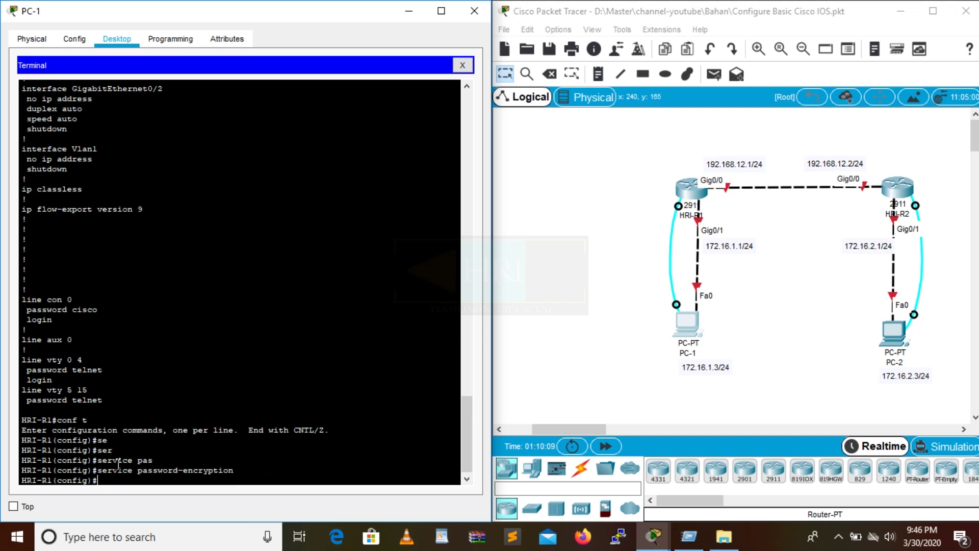
Exit global configuration mode back to privileged mode.
{"action": "type", "text": "ext"}
{"action": "key", "text": "BackSpace"}
{"action": "type", "text": "it"}
{"action": "key", "text": "Return"}
Display the running configuration and page down to the line sections.
{"action": "type", "text": "sho"}
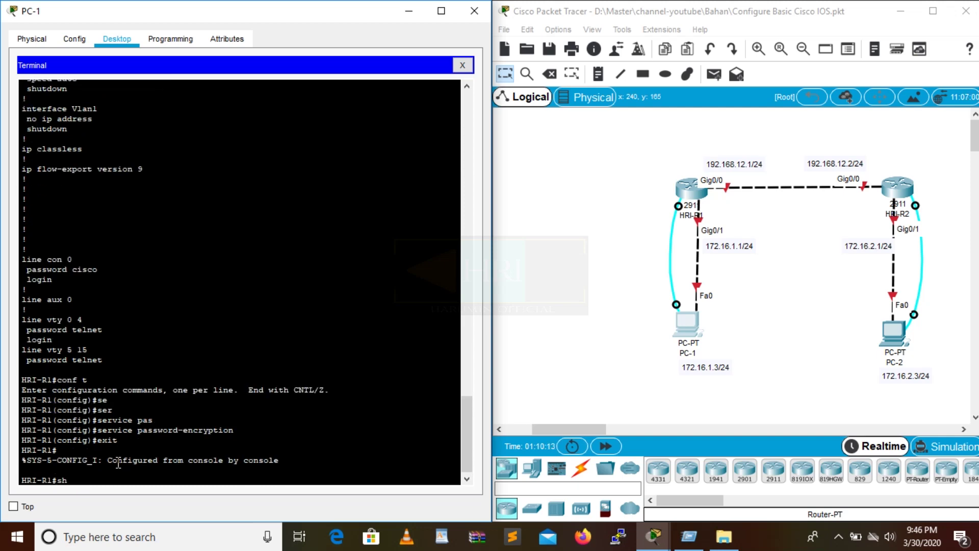
{"action": "key", "text": "Tab"}
{"action": "type", "text": "ru"}
{"action": "key", "text": "Tab"}
{"action": "key", "text": "Return"}
{"action": "key", "text": "space"}
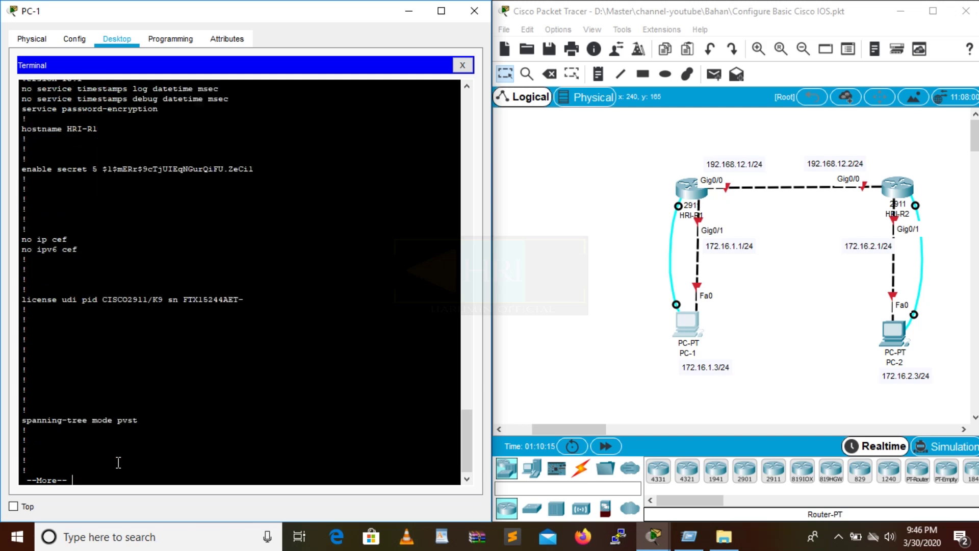
{"action": "key", "text": "space"}
{"action": "key", "text": "space"}
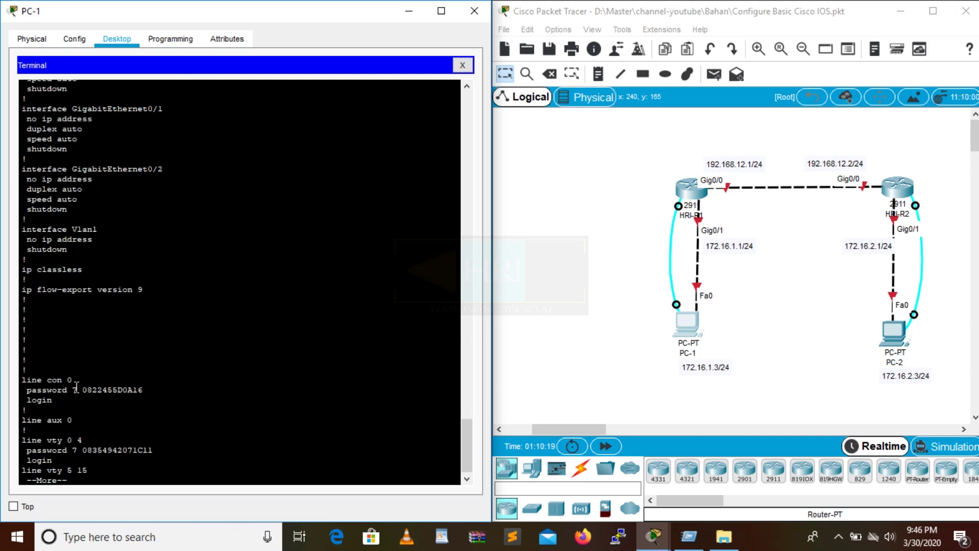
Highlight the type 7 encrypted console and vty passwords, then re-enter global configuration.
{"action": "left_click_drag", "start_coordinate": [76, 388], "coordinate": [145, 390]}
{"action": "left_click", "coordinate": [80, 450]}
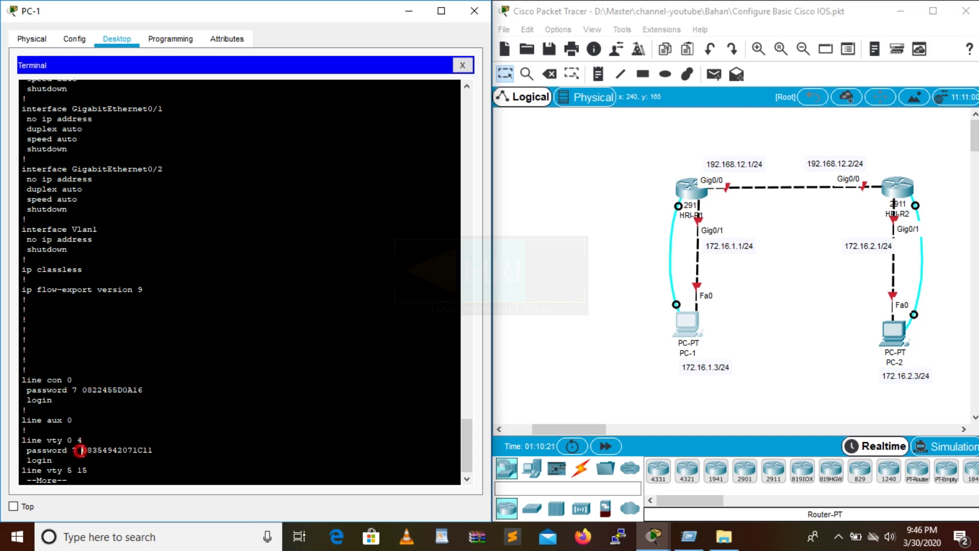
{"action": "left_click_drag", "start_coordinate": [80, 450], "coordinate": [172, 451]}
{"action": "key", "text": "space"}
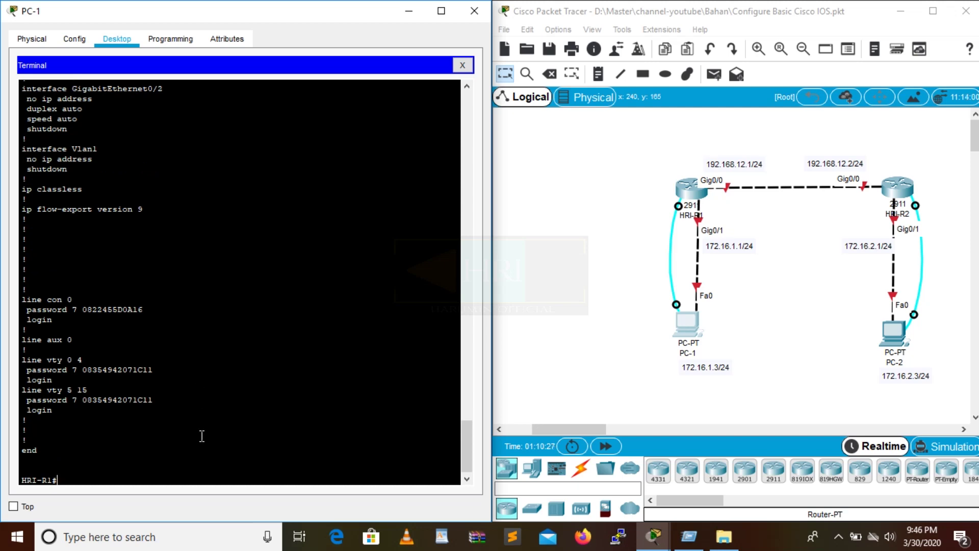
{"action": "type", "text": "conf t"}
{"action": "key", "text": "Return"}
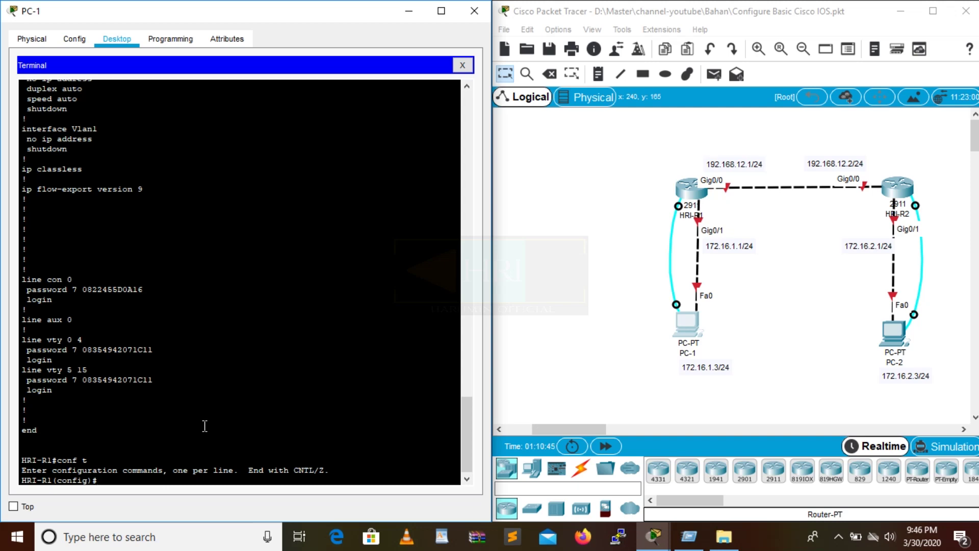
Set banner motd #Yang tidak memiliki izin akses, dilarang#, then end and log out.
{"action": "type", "text": "ban"}
{"action": "key", "text": "Tab"}
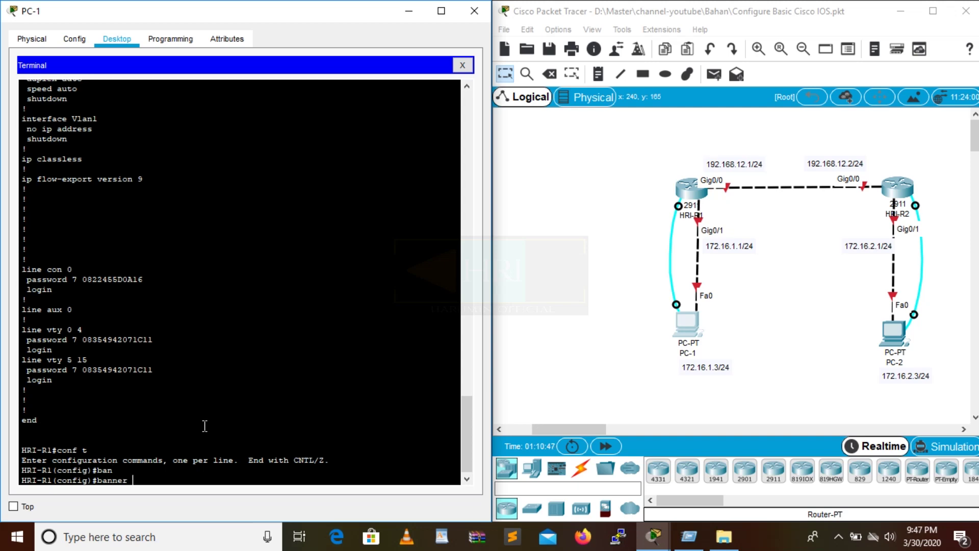
{"action": "type", "text": "mot"}
{"action": "key", "text": "Tab"}
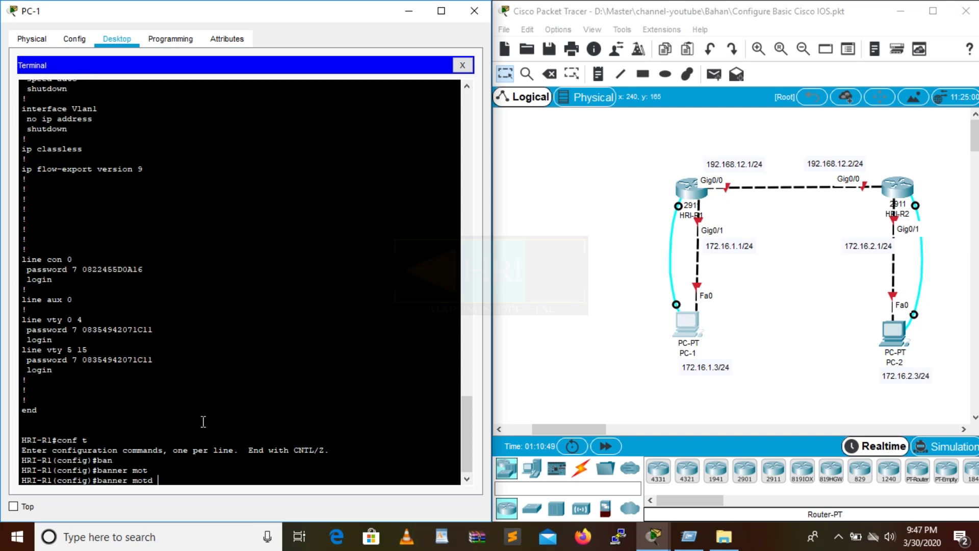
{"action": "type", "text": "#Yang tidak memiliki"}
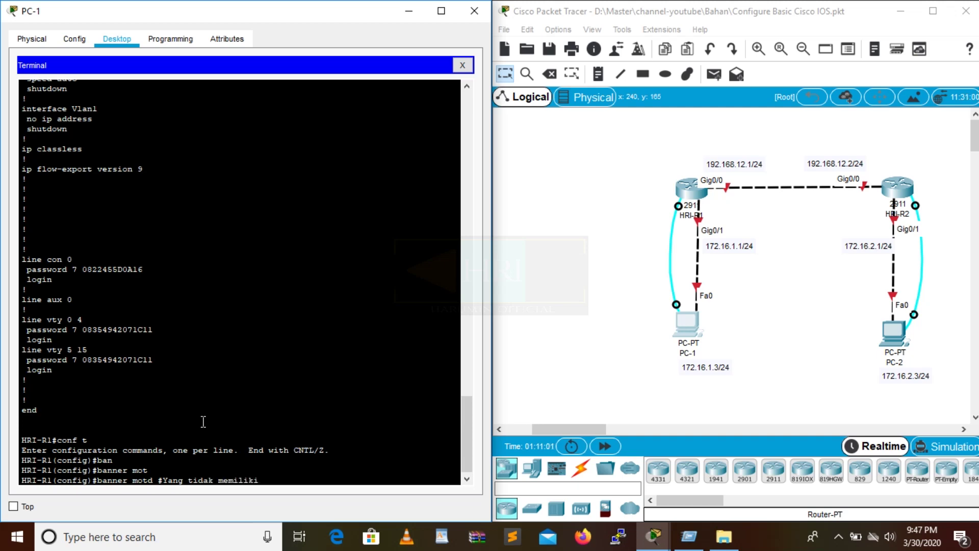
{"action": "type", "text": " izin akses, dilarang#"}
{"action": "key", "text": "Return"}
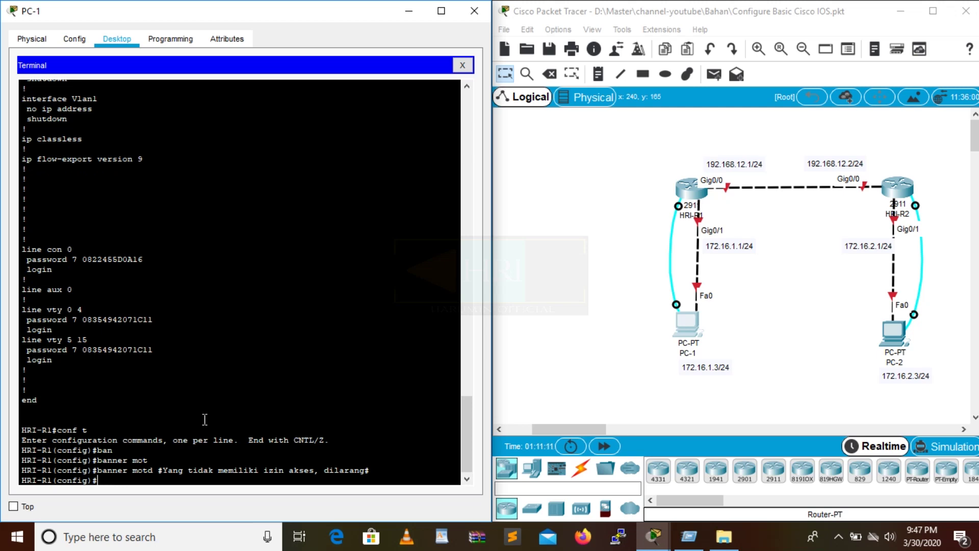
{"action": "type", "text": "end"}
{"action": "key", "text": "Return"}
{"action": "key", "text": "Return"}
{"action": "type", "text": "exit"}
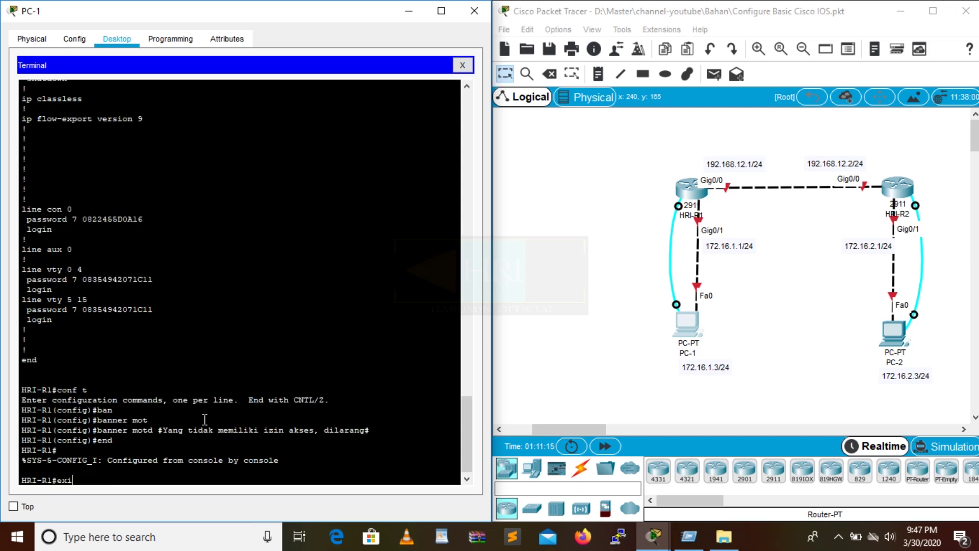
{"action": "key", "text": "Return"}
{"action": "key", "text": "Return"}
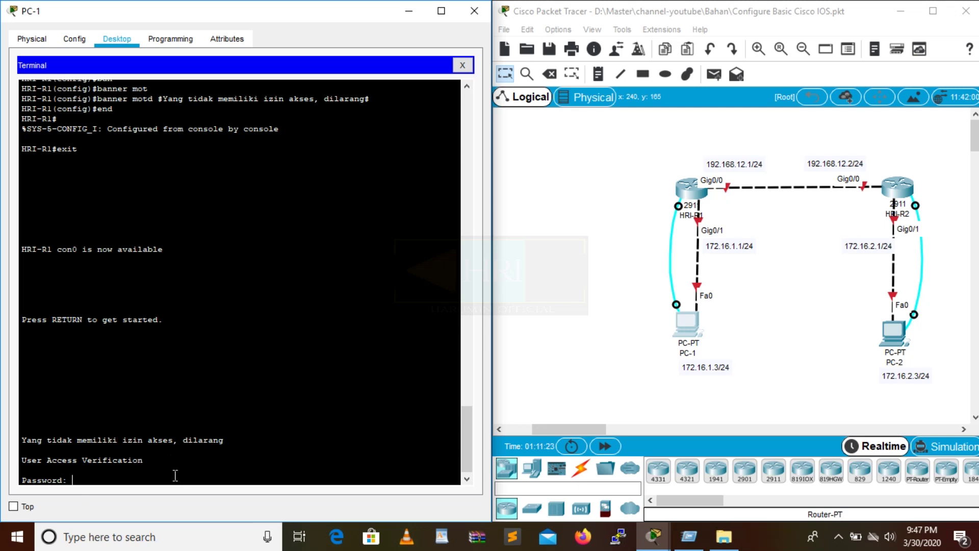
Log back in to HRI-R1 with the console and enable passwords, then enter conf t mode.
{"action": "key", "text": "Return"}
{"action": "type", "text": "en"}
{"action": "key", "text": "Return"}
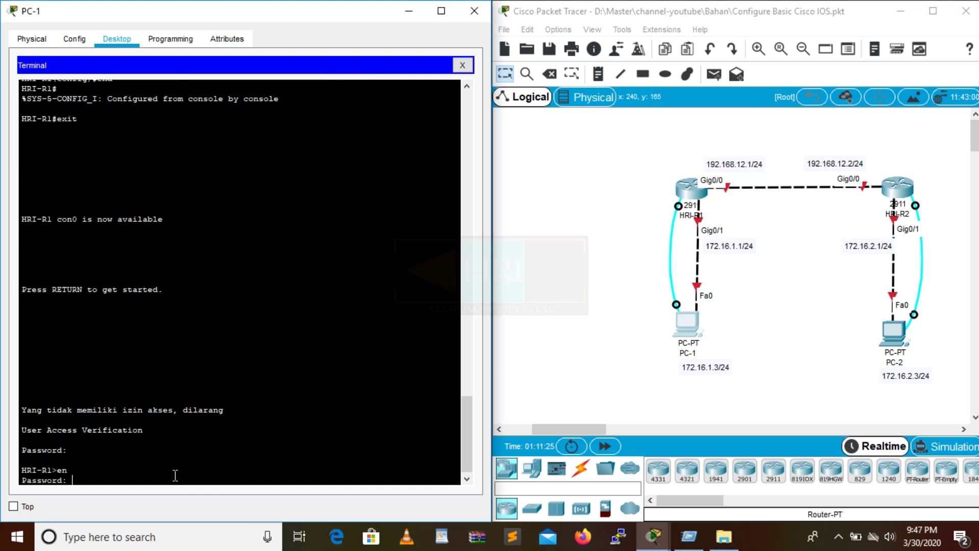
{"action": "key", "text": "Return"}
{"action": "type", "text": "conf t"}
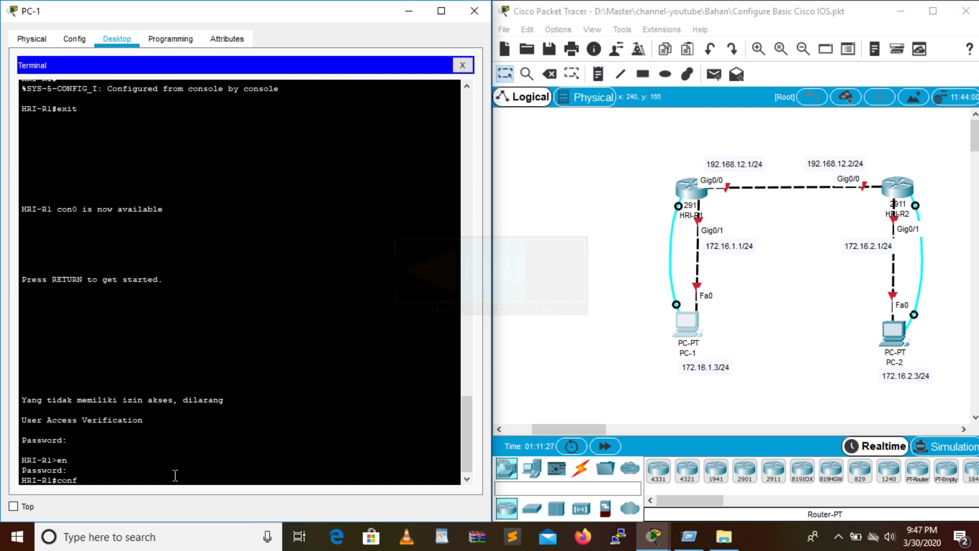
{"action": "key", "text": "Return"}
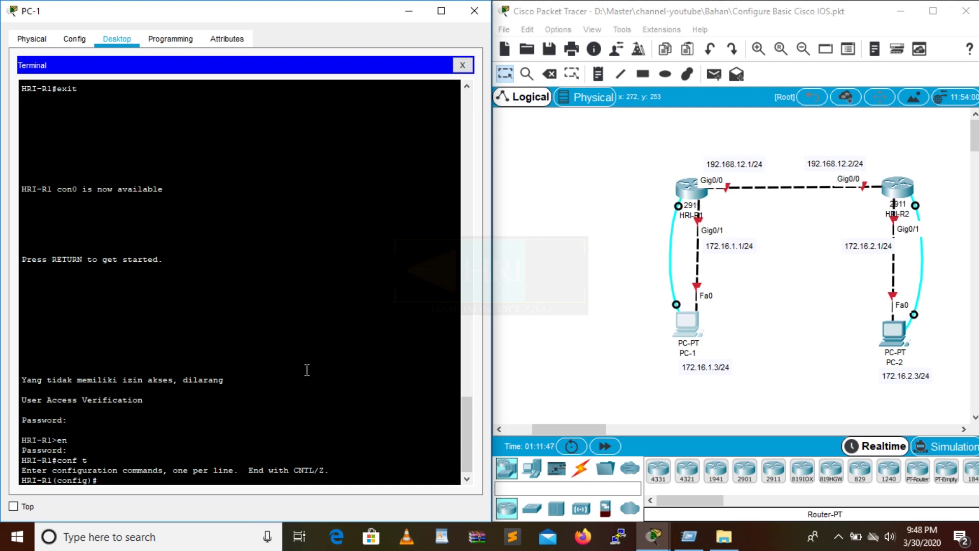
Enter interface configuration for GigabitEthernet0/1 on HRI-R1.
{"action": "left_click", "coordinate": [194, 478]}
{"action": "type", "text": "int"}
{"action": "key", "text": "Tab"}
{"action": "key", "text": "Tab"}
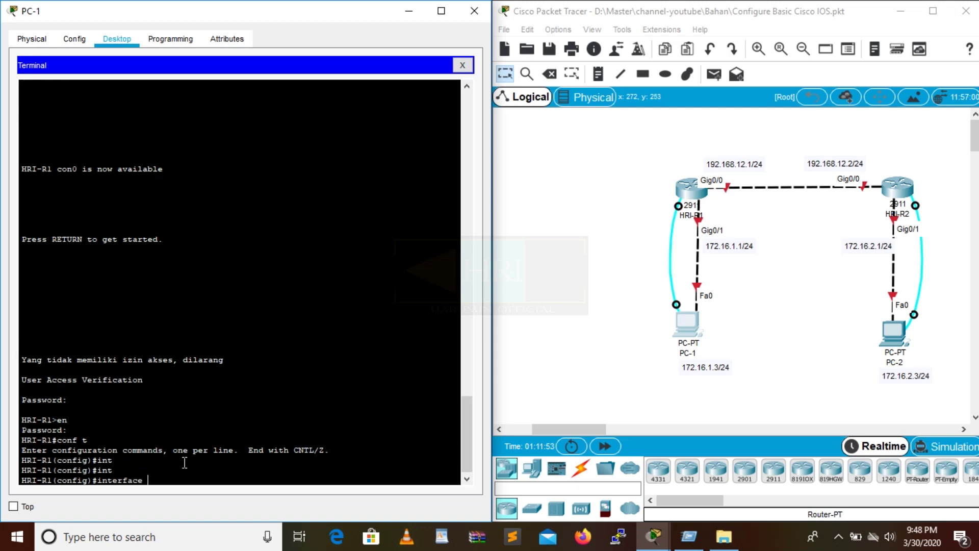
{"action": "type", "text": "gi"}
{"action": "key", "text": "Tab"}
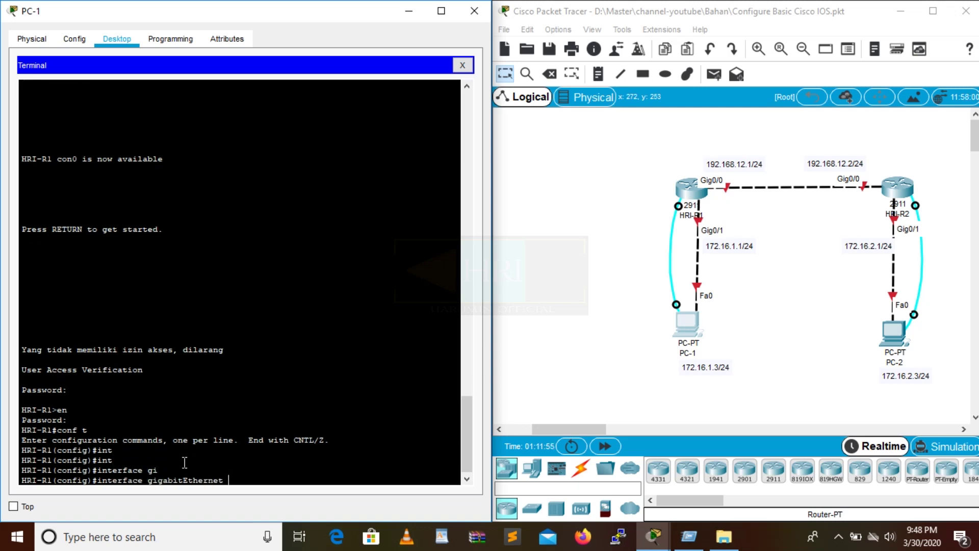
{"action": "type", "text": "0/1"}
{"action": "key", "text": "BackSpace"}
{"action": "key", "text": "BackSpace"}
{"action": "key", "text": "BackSpace"}
{"action": "key", "text": "BackSpace"}
{"action": "key", "text": "BackSpace"}
{"action": "key", "text": "BackSpace"}
{"action": "key", "text": "BackSpace"}
{"action": "key", "text": "BackSpace"}
{"action": "key", "text": "BackSpace"}
{"action": "key", "text": "BackSpace"}
{"action": "key", "text": "BackSpace"}
{"action": "key", "text": "BackSpace"}
{"action": "key", "text": "BackSpace"}
{"action": "key", "text": "BackSpace"}
{"action": "key", "text": "BackSpace"}
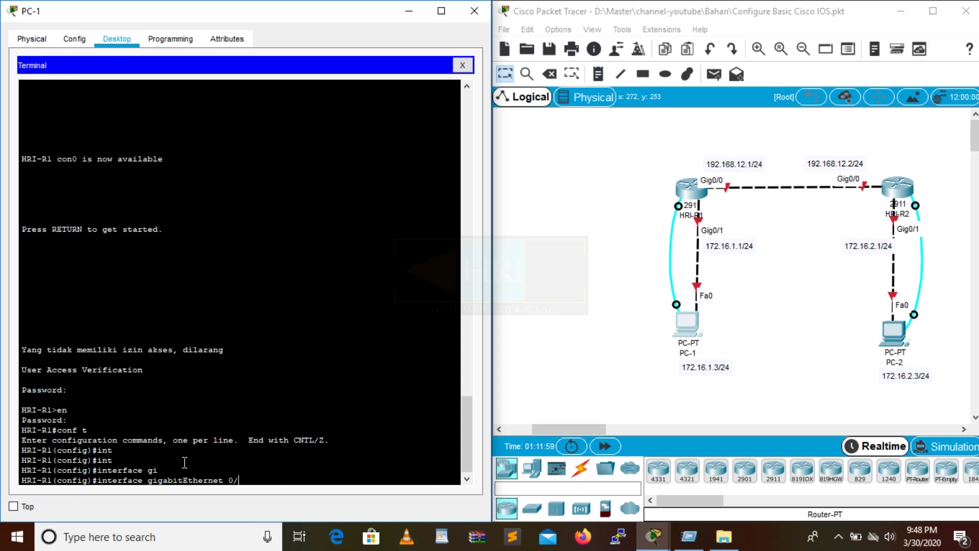
{"action": "key", "text": "BackSpace"}
{"action": "key", "text": "BackSpace"}
{"action": "key", "text": "BackSpace"}
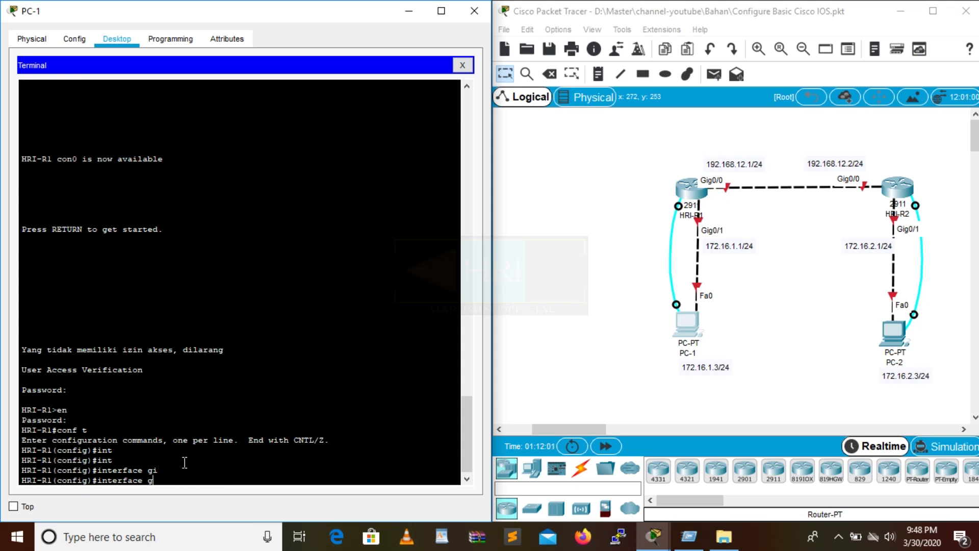
{"action": "type", "text": "0/1"}
{"action": "key", "text": "Return"}
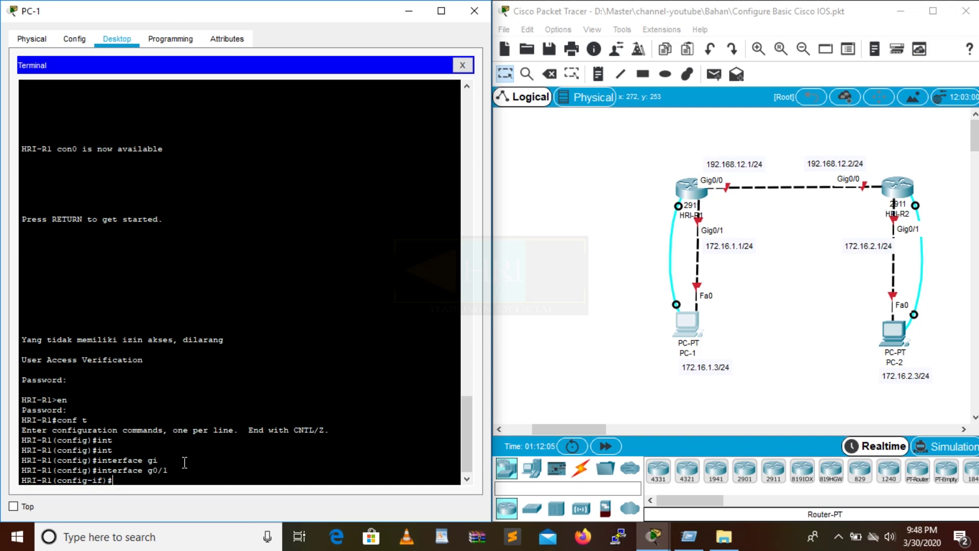
Assign 172.16.1.1 255.255.255.0 to g0/1 and enable it with no shutdown.
{"action": "type", "text": "ip ad"}
{"action": "key", "text": "Tab"}
{"action": "type", "text": "1"}
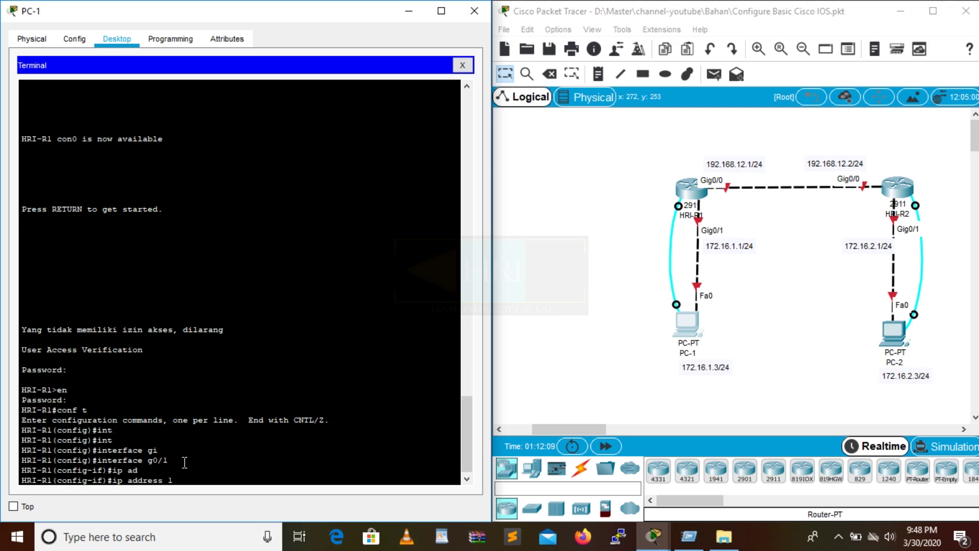
{"action": "type", "text": "72.16.1.1 255.255.255.0"}
{"action": "key", "text": "Return"}
{"action": "type", "text": "no sh"}
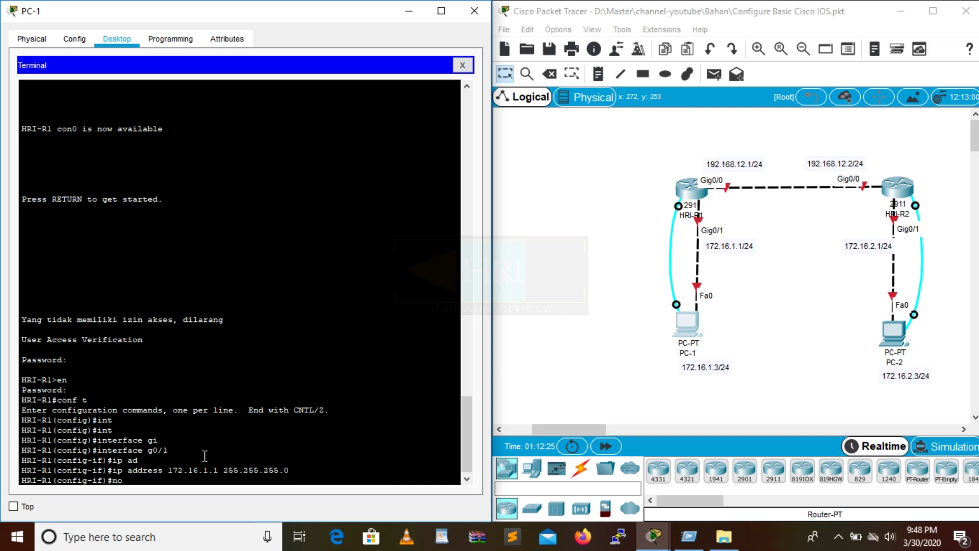
{"action": "key", "text": "Tab"}
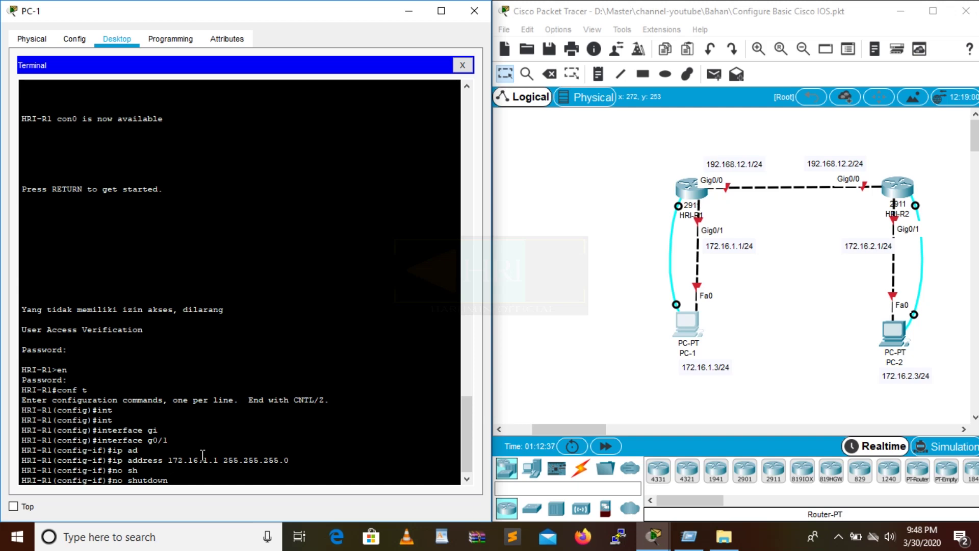
{"action": "key", "text": "Return"}
{"action": "key", "text": "Return"}
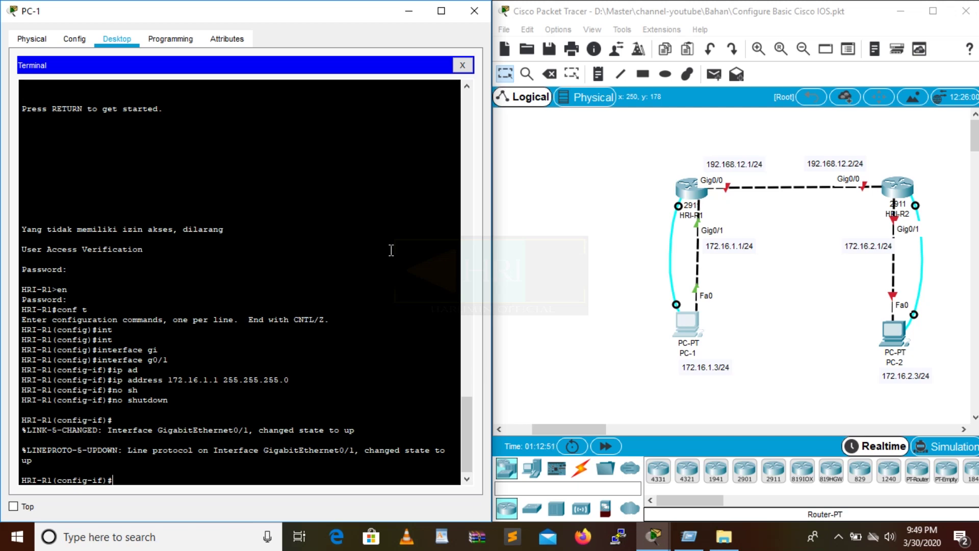
Enter the interface description "Terkoneksi ke PC-1" at HRI-R1's g0/1 prompt.
{"action": "type", "text": "des"}
{"action": "key", "text": "Tab"}
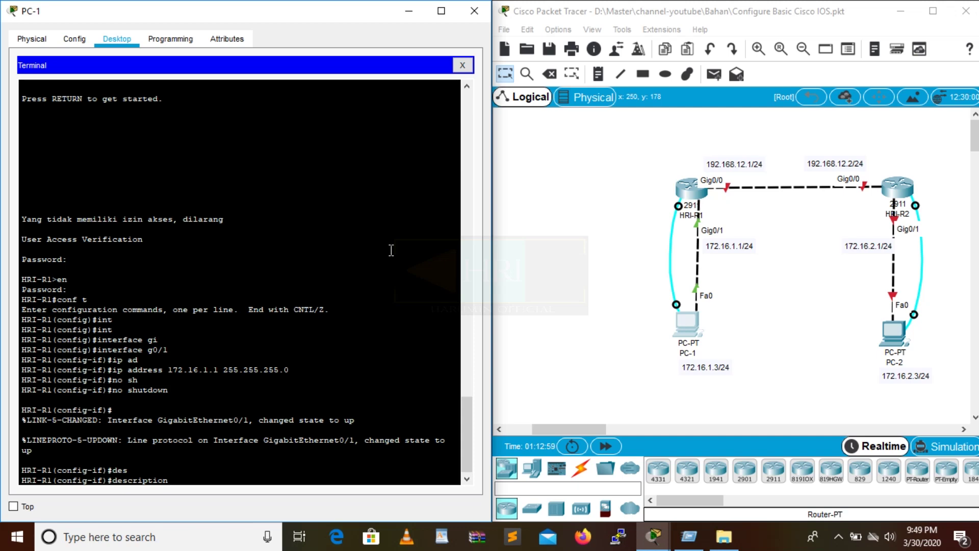
{"action": "type", "text": "Ter"}
{"action": "key", "text": "BackSpace"}
{"action": "key", "text": "BackSpace"}
{"action": "key", "text": "BackSpace"}
{"action": "type", "text": "Conne"}
{"action": "key", "text": "BackSpace"}
{"action": "key", "text": "BackSpace"}
{"action": "key", "text": "BackSpace"}
{"action": "key", "text": "BackSpace"}
{"action": "key", "text": "BackSpace"}
{"action": "type", "text": "\"Terk"}
{"action": "type", "text": "oneksi"}
{"action": "type", "text": " ke PC-1\""}
{"action": "key", "text": "BackSpace"}
{"action": "key", "text": "BackSpace"}
{"action": "key", "text": "BackSpace"}
{"action": "key", "text": "BackSpace"}
{"action": "key", "text": "BackSpace"}
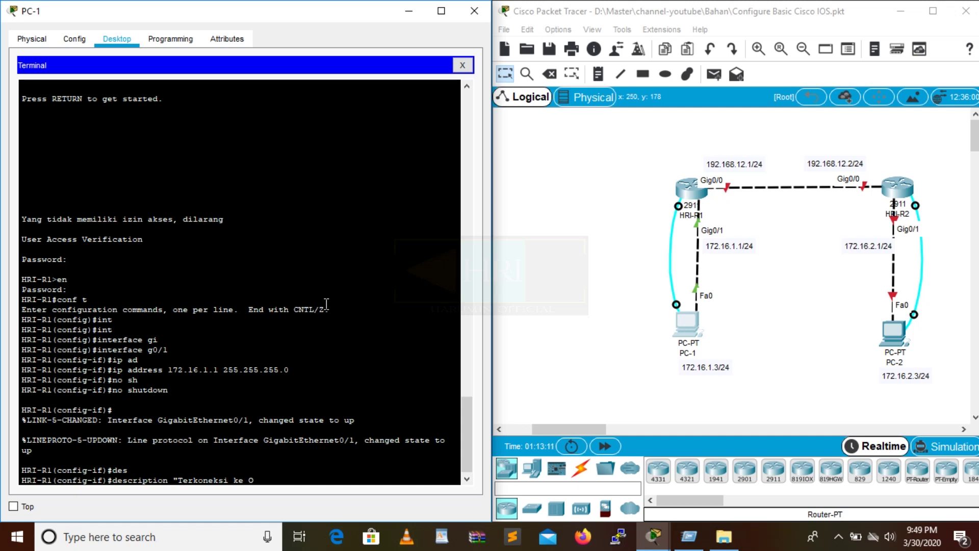
{"action": "type", "text": "PC-1\""}
{"action": "key", "text": "Return"}
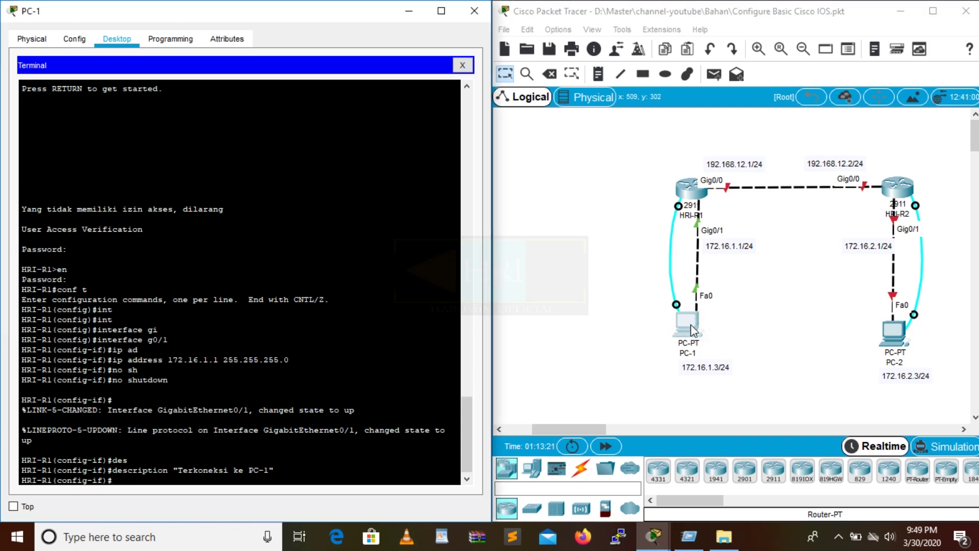
Change PC-1's subnet mask to 255.255.255.0 in its IP Configuration settings.
{"action": "left_click", "coordinate": [461, 65]}
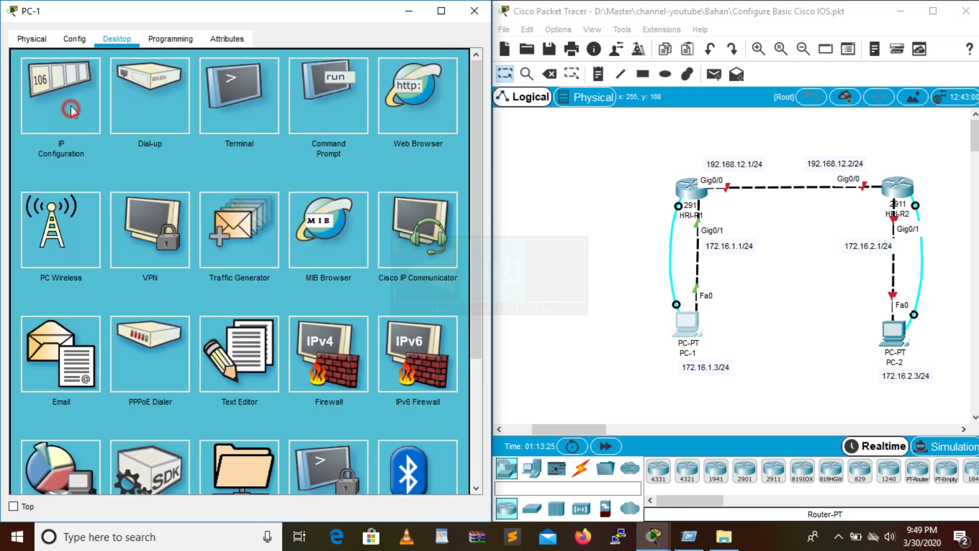
{"action": "left_click", "coordinate": [71, 110]}
{"action": "left_click", "coordinate": [238, 139]}
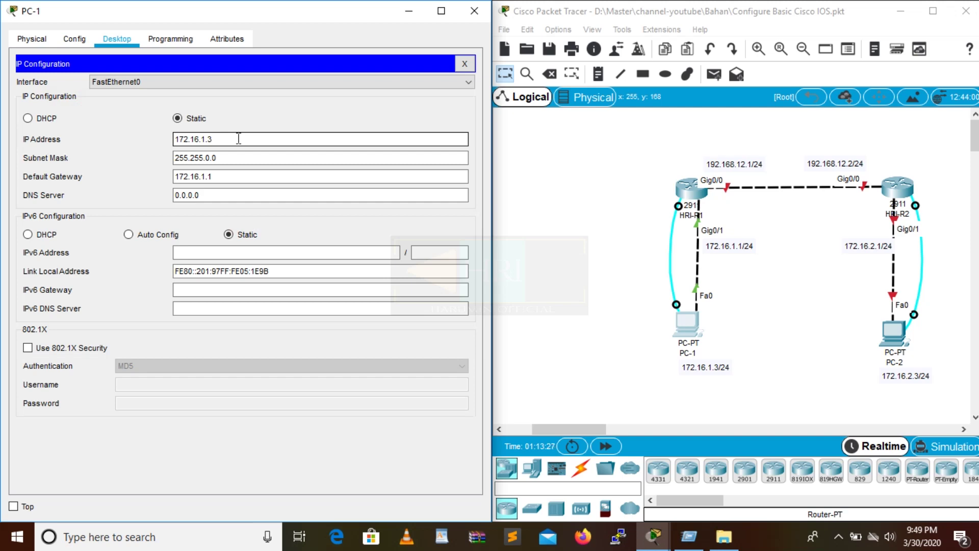
{"action": "triple_click", "coordinate": [240, 138]}
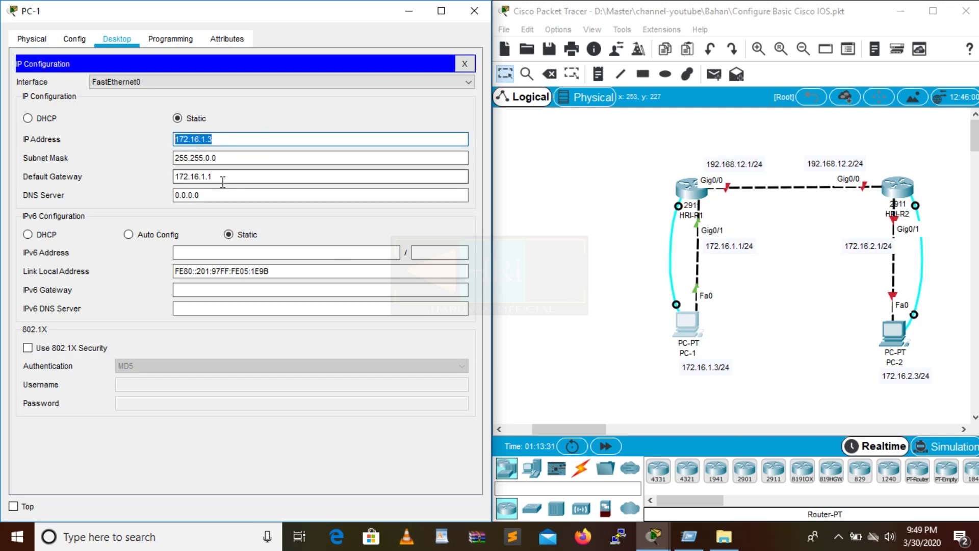
{"action": "left_click", "coordinate": [210, 158]}
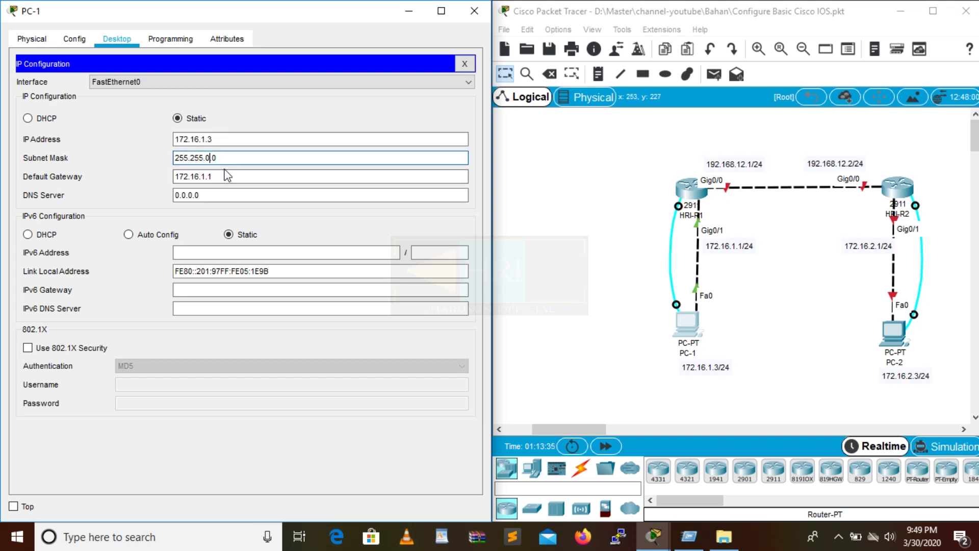
{"action": "key", "text": "BackSpace"}
{"action": "type", "text": "255."}
{"action": "left_click", "coordinate": [465, 64]}
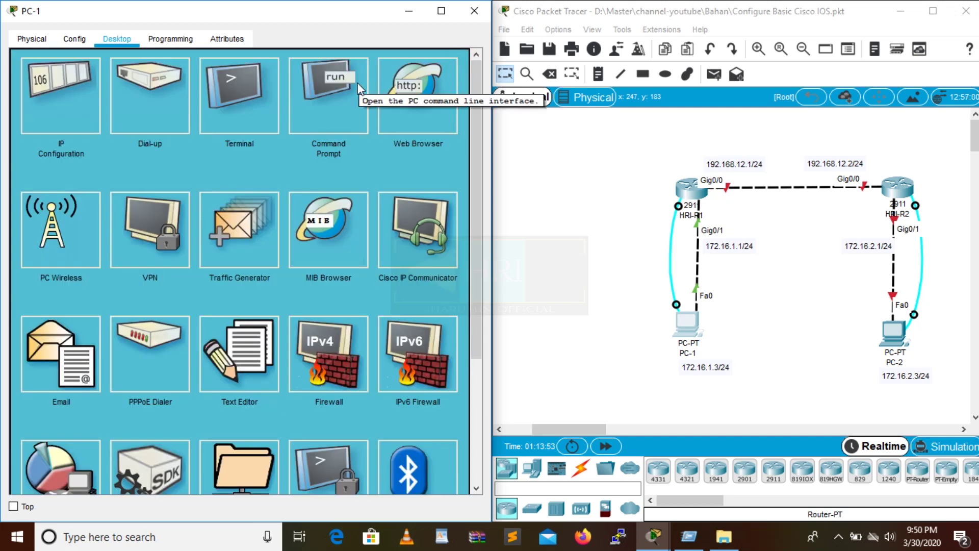
Reconnect PC-1's terminal to HRI-R1 and switch to interface GigabitEthernet0/0 configuration.
{"action": "left_click", "coordinate": [253, 109]}
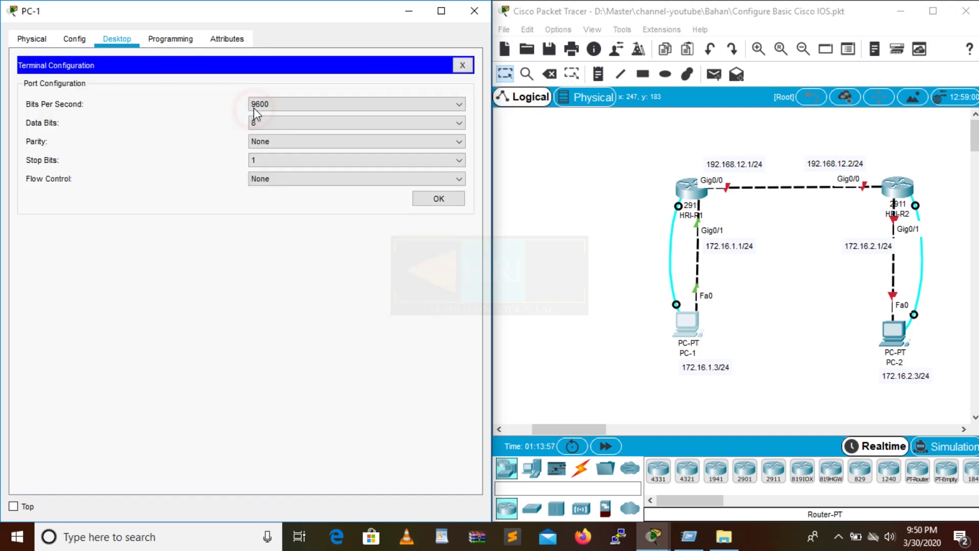
{"action": "left_click", "coordinate": [422, 198]}
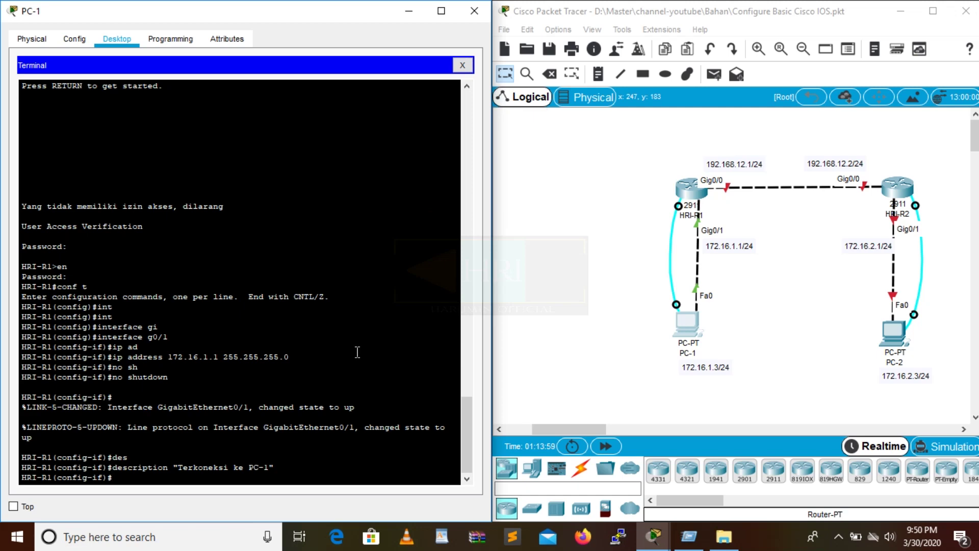
{"action": "type", "text": "eixt"}
{"action": "key", "text": "Return"}
{"action": "type", "text": "exit"}
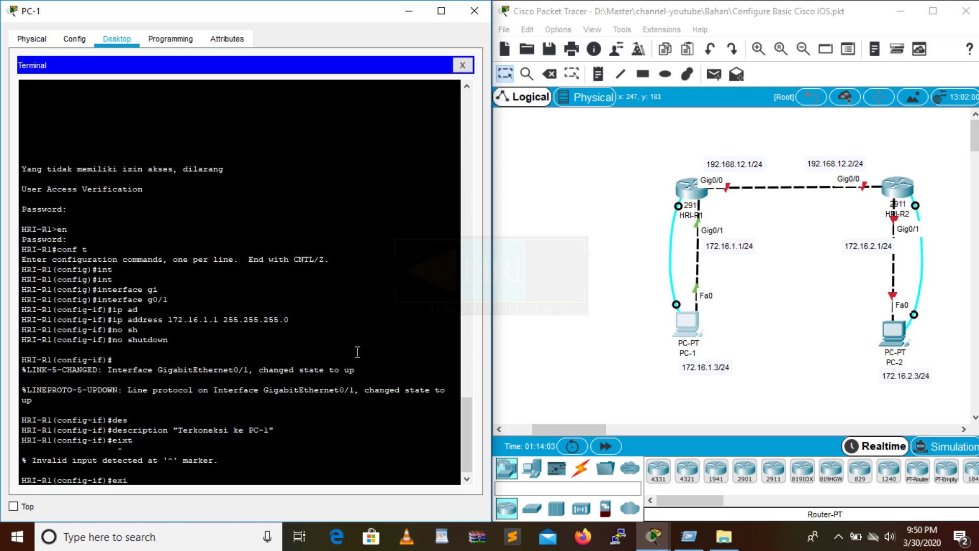
{"action": "key", "text": "Return"}
{"action": "type", "text": "int g"}
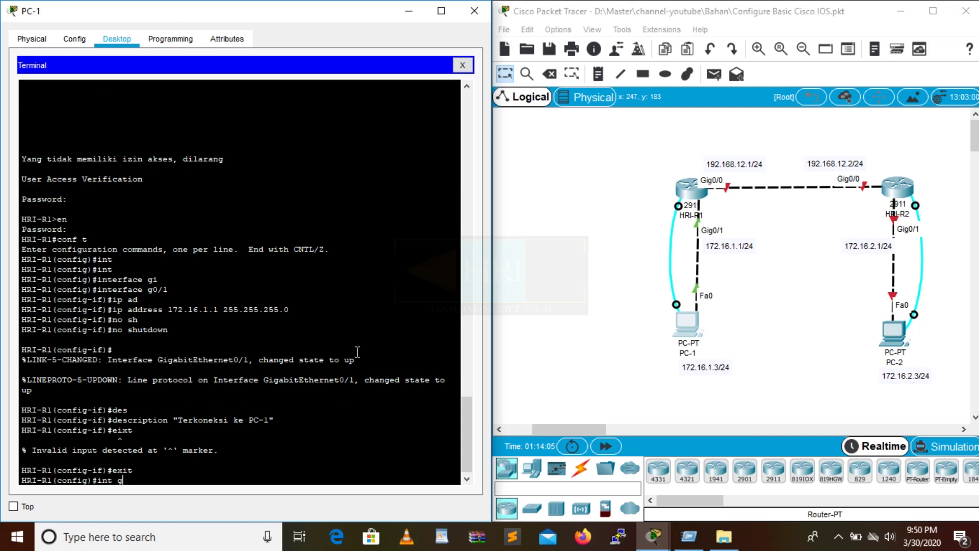
{"action": "type", "text": "0/0"}
{"action": "key", "text": "Return"}
Assign 192.168.12.1 255.255.255.0 to g0/0 and enable it with no shutdown.
{"action": "type", "text": "ig-if)#i"}
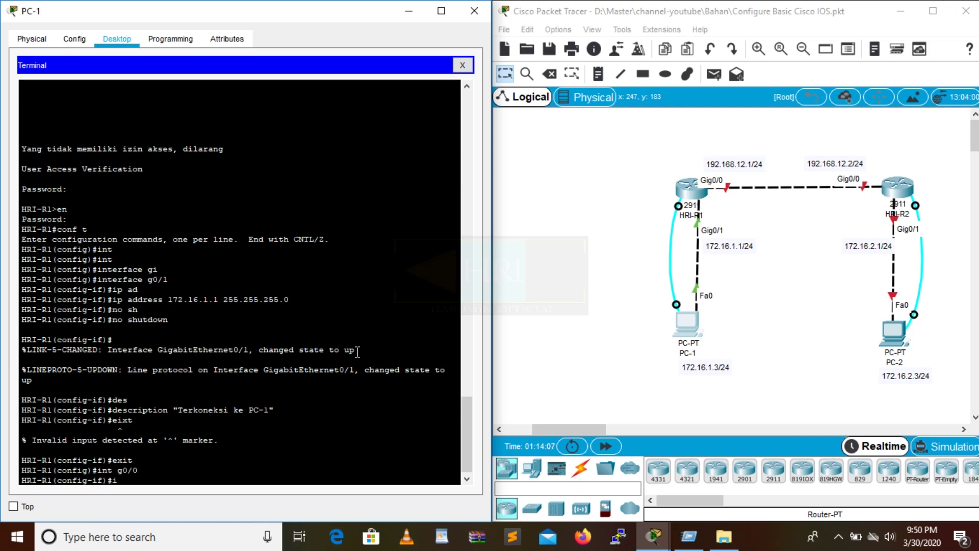
{"action": "type", "text": "p add"}
{"action": "key", "text": "Tab"}
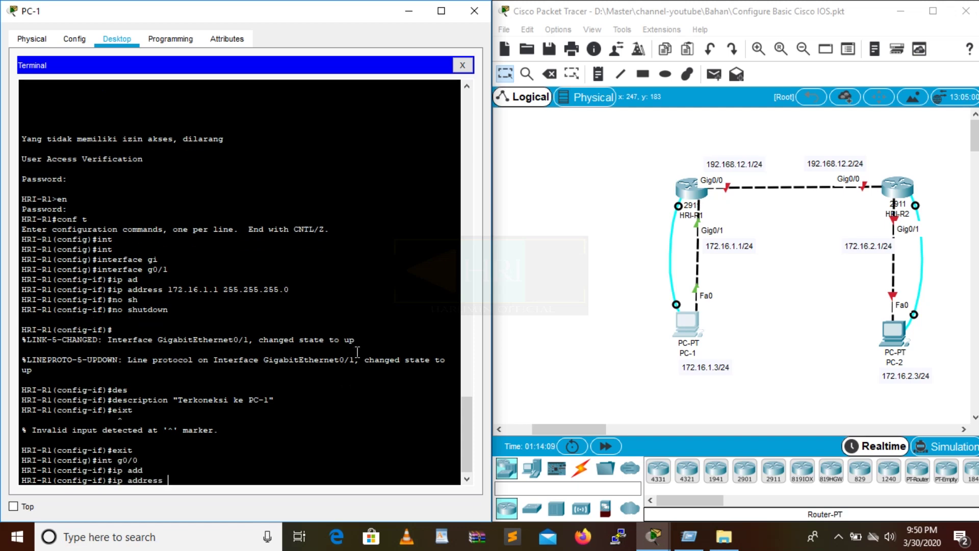
{"action": "type", "text": "192.168.12.1 255.255.255.0"}
{"action": "key", "text": "Return"}
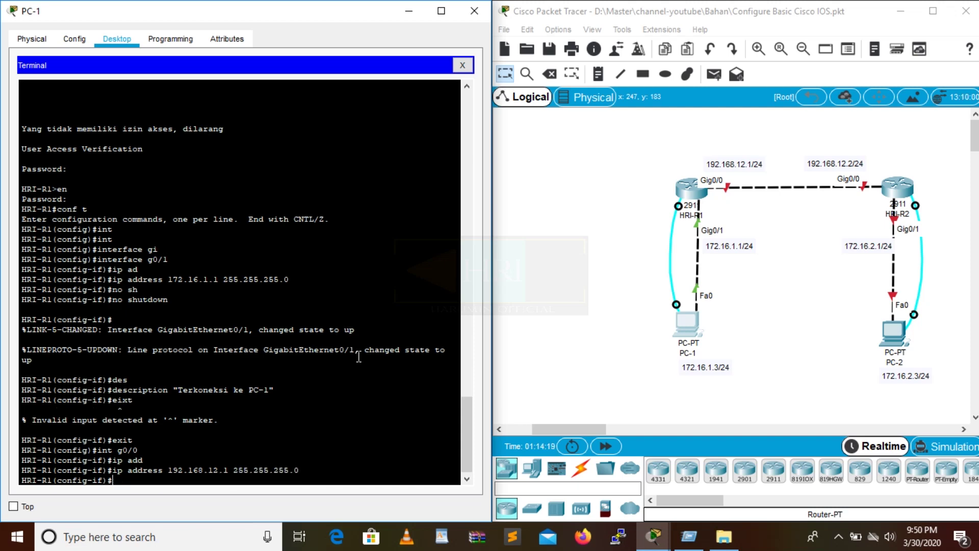
{"action": "type", "text": "no sh"}
{"action": "key", "text": "Tab"}
{"action": "key", "text": "Return"}
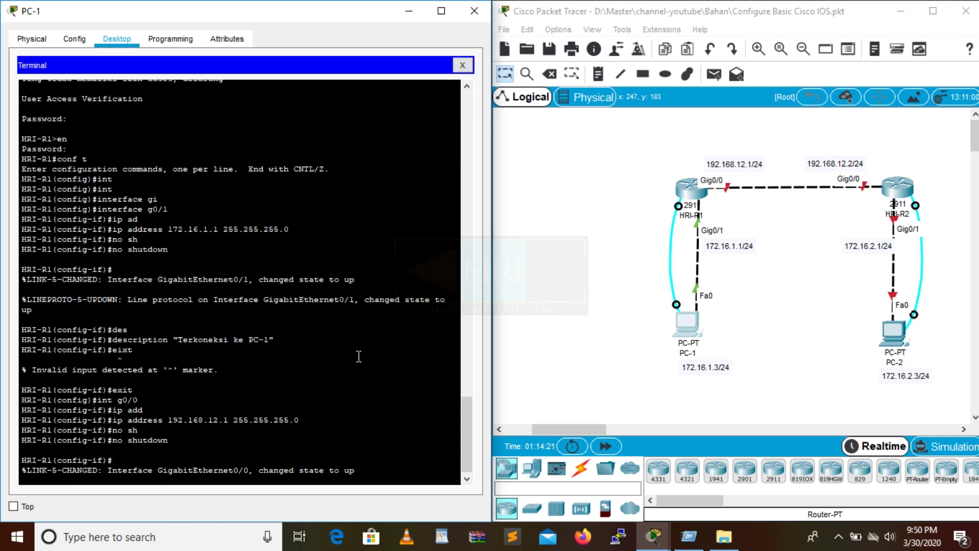
{"action": "type", "text": "de"}
{"action": "key", "text": "Tab"}
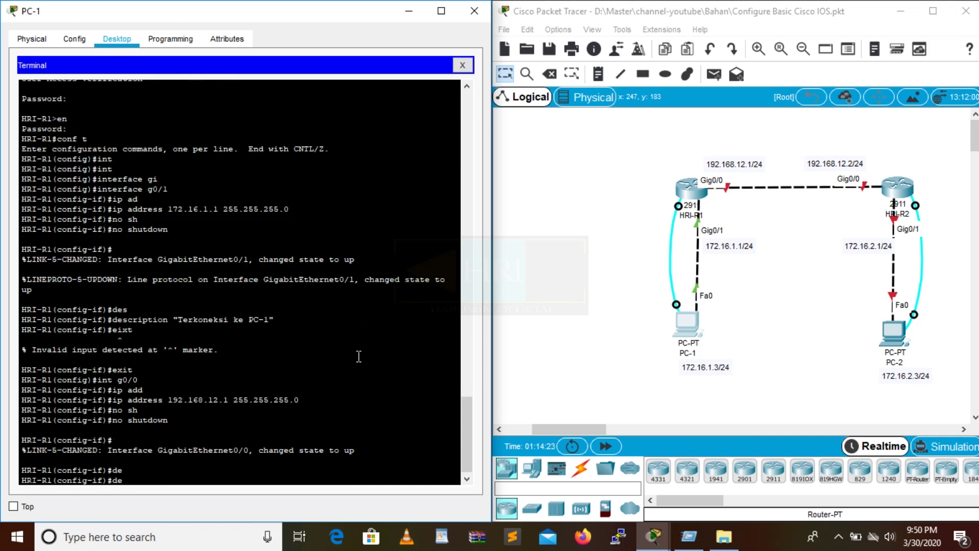
Describe g0/0 as "Terhubung ke interface g0/0 HRI-R2" and close the PC-1 window.
{"action": "type", "text": "s"}
{"action": "key", "text": "Tab"}
{"action": "type", "text": "/"}
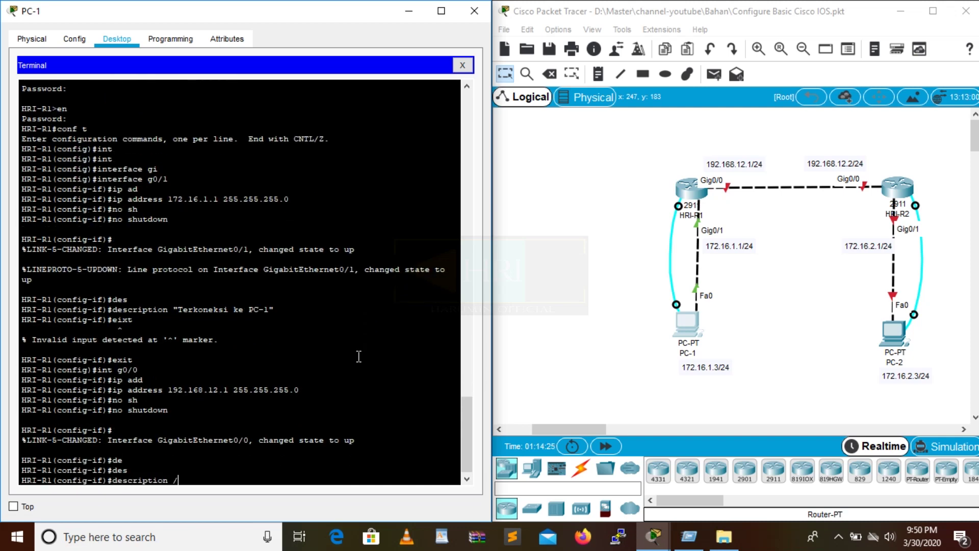
{"action": "key", "text": "BackSpace"}
{"action": "type", "text": "\"Terhubung ke interface g00"}
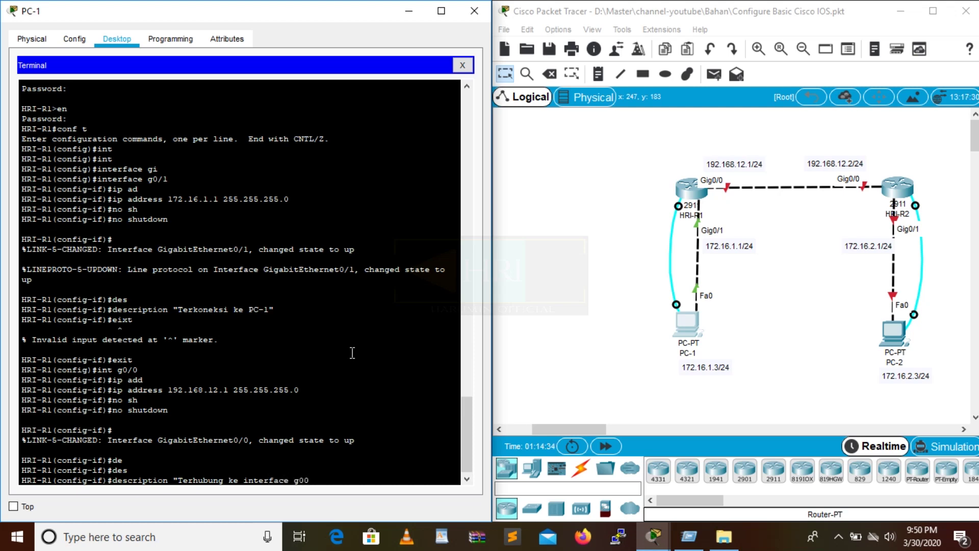
{"action": "key", "text": "BackSpace"}
{"action": "type", "text": "/0 HRI-R2\""}
{"action": "key", "text": "Return"}
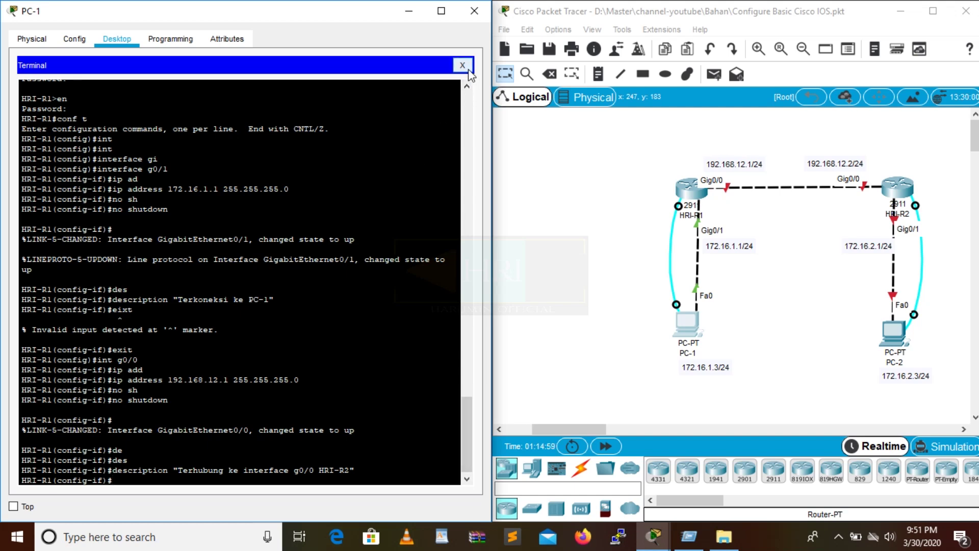
{"action": "left_click", "coordinate": [474, 11]}
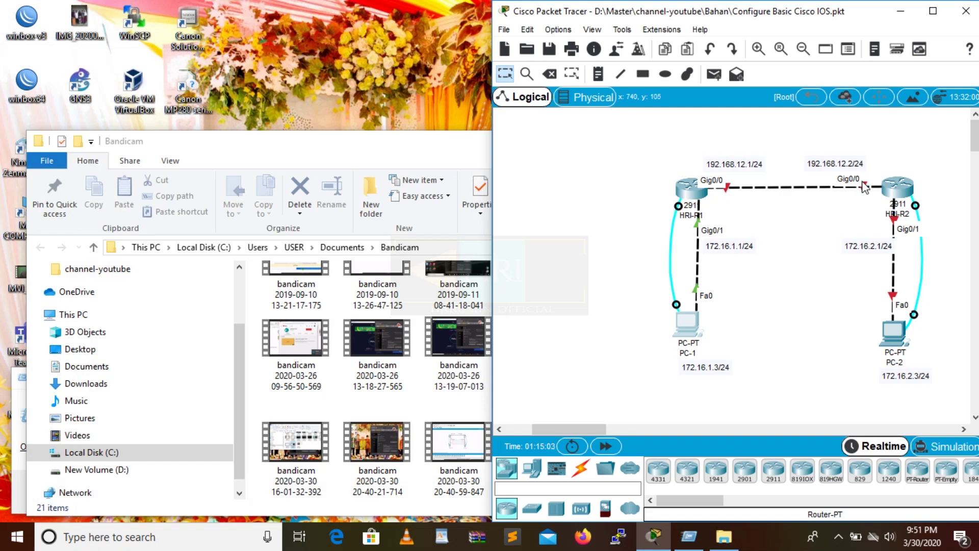
Open PC-2's Desktop Terminal and connect to the second router's console.
{"action": "left_click", "coordinate": [903, 193]}
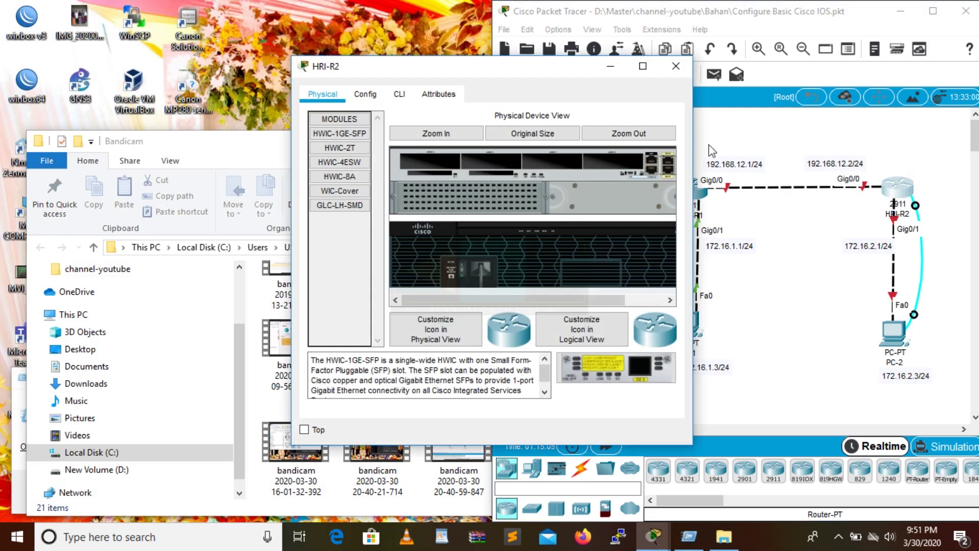
{"action": "left_click", "coordinate": [675, 66]}
{"action": "left_click", "coordinate": [901, 349]}
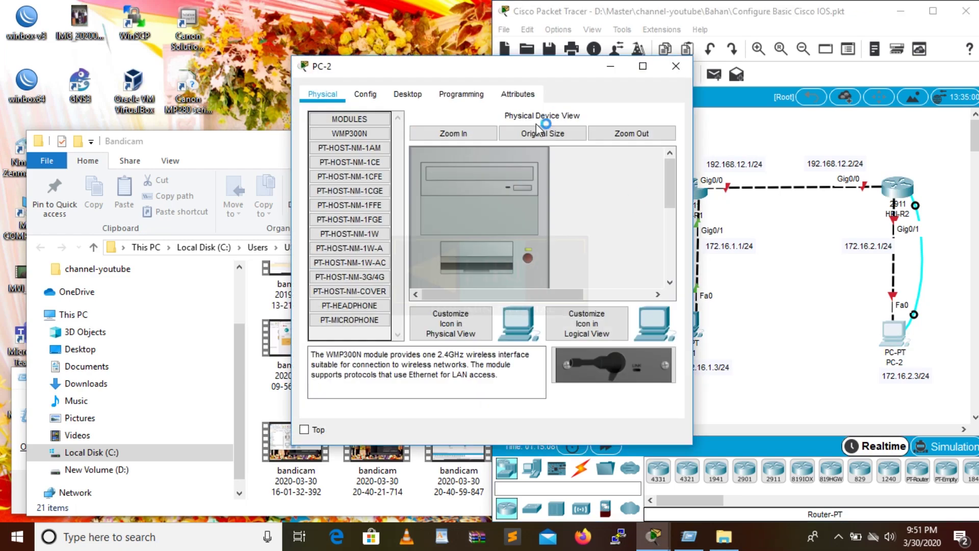
{"action": "left_click", "coordinate": [405, 93]}
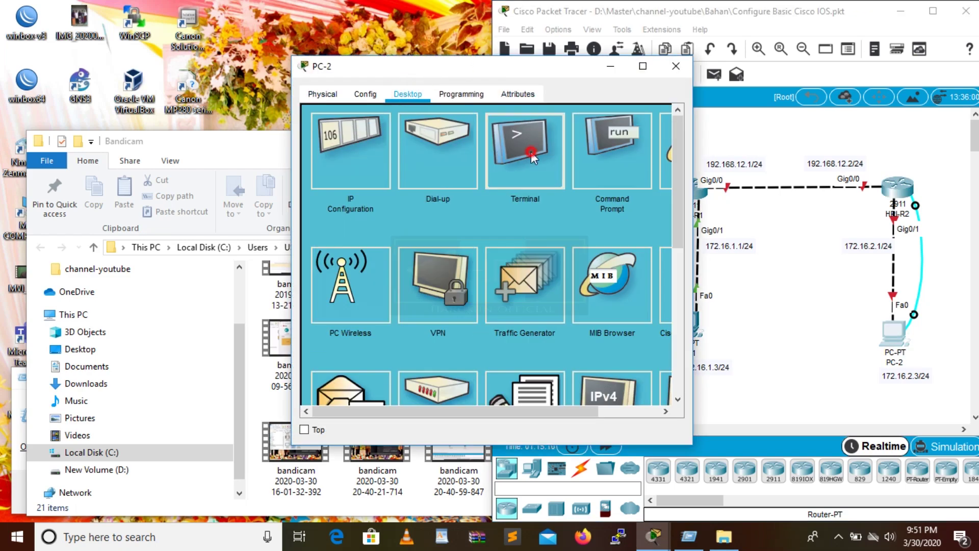
{"action": "left_click", "coordinate": [531, 151]}
{"action": "left_click_drag", "start_coordinate": [495, 69], "coordinate": [201, 48]}
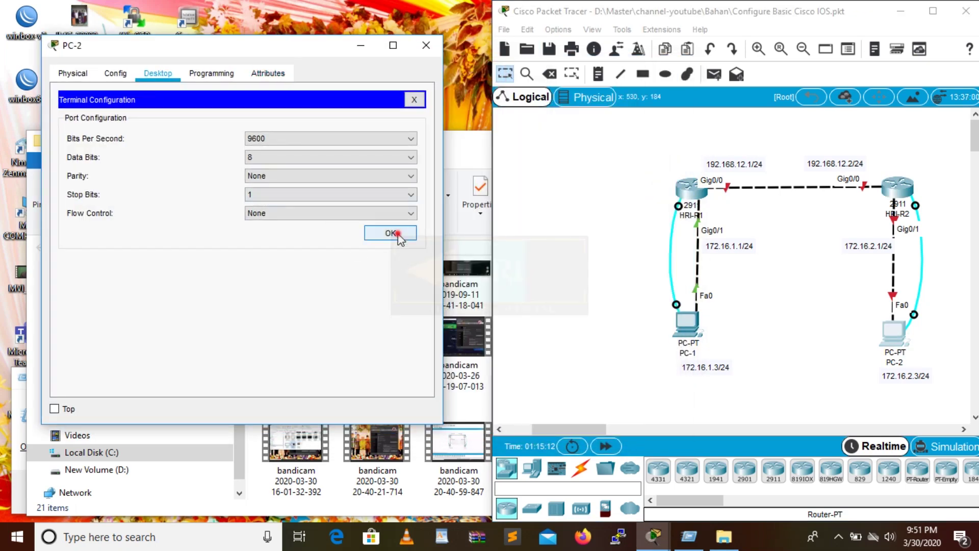
{"action": "left_click", "coordinate": [398, 235]}
Enter global configuration mode and set the router hostname to HRI-R2.
{"action": "key", "text": "Return"}
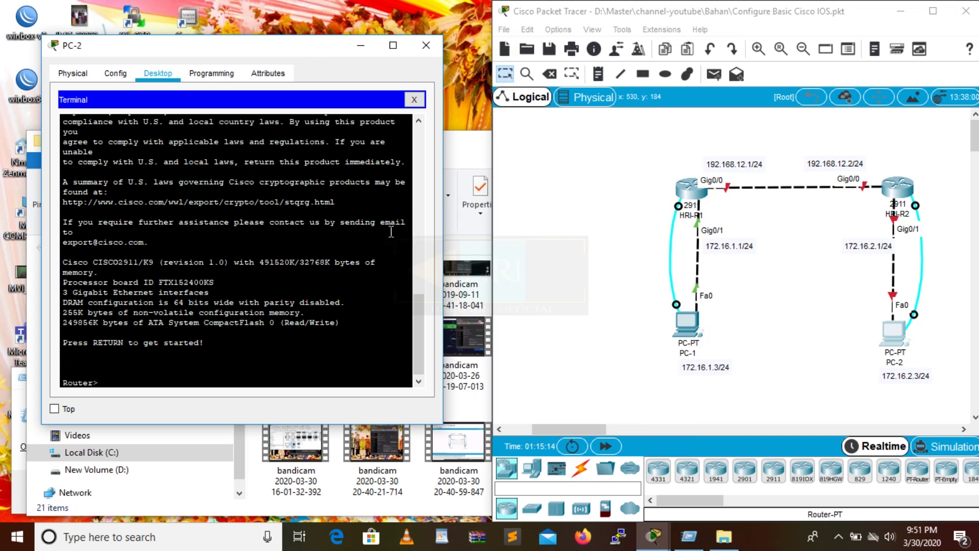
{"action": "type", "text": "en"}
{"action": "key", "text": "Return"}
{"action": "type", "text": "conf t"}
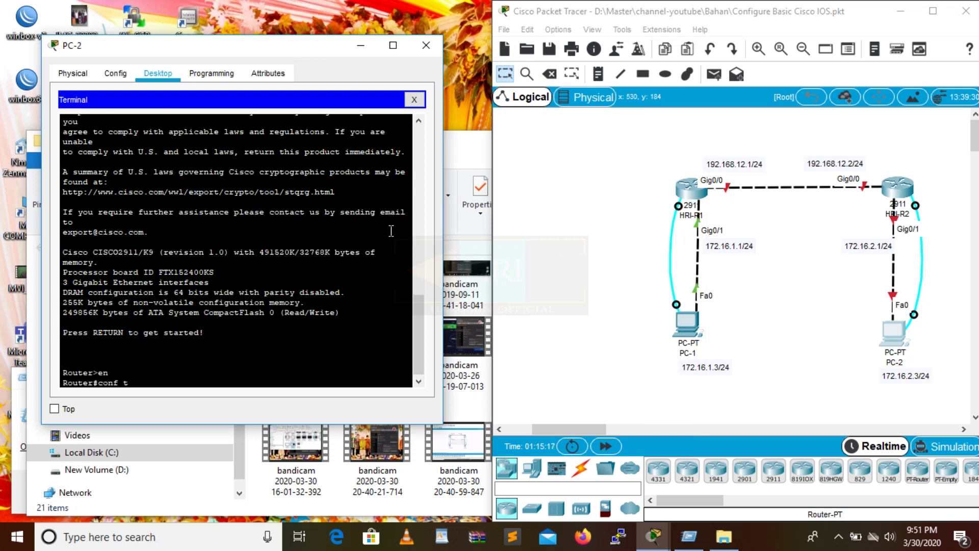
{"action": "key", "text": "Return"}
{"action": "type", "text": "hos"}
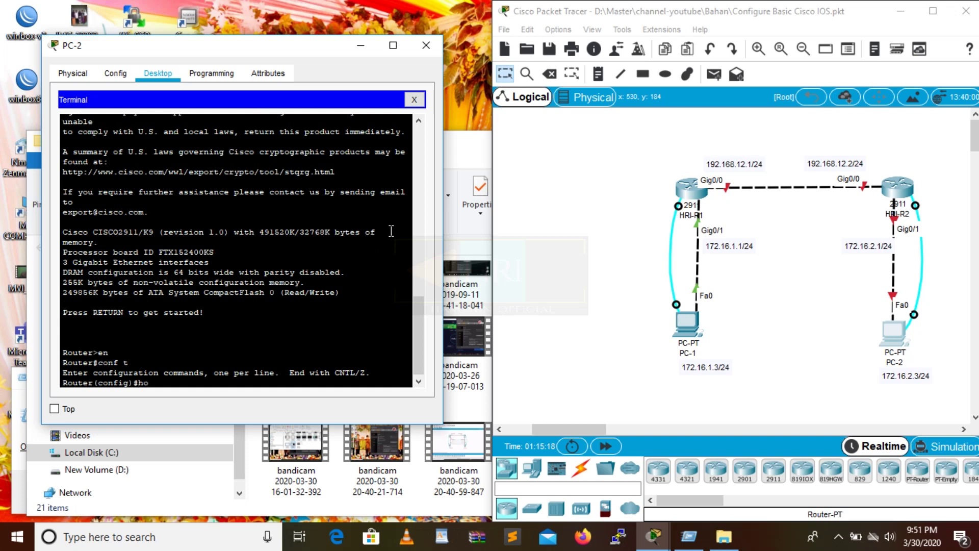
{"action": "key", "text": "Tab"}
{"action": "type", "text": "HRI-R2"}
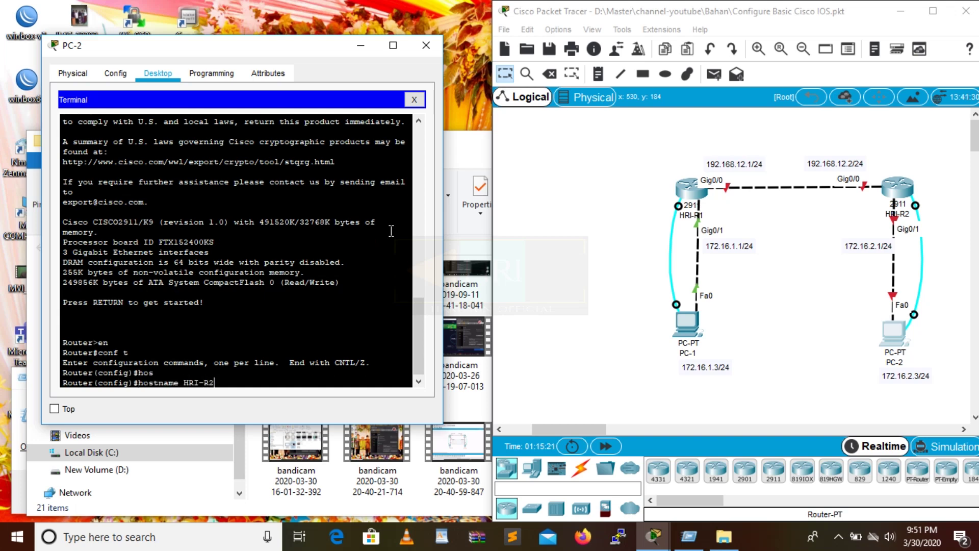
{"action": "key", "text": "Return"}
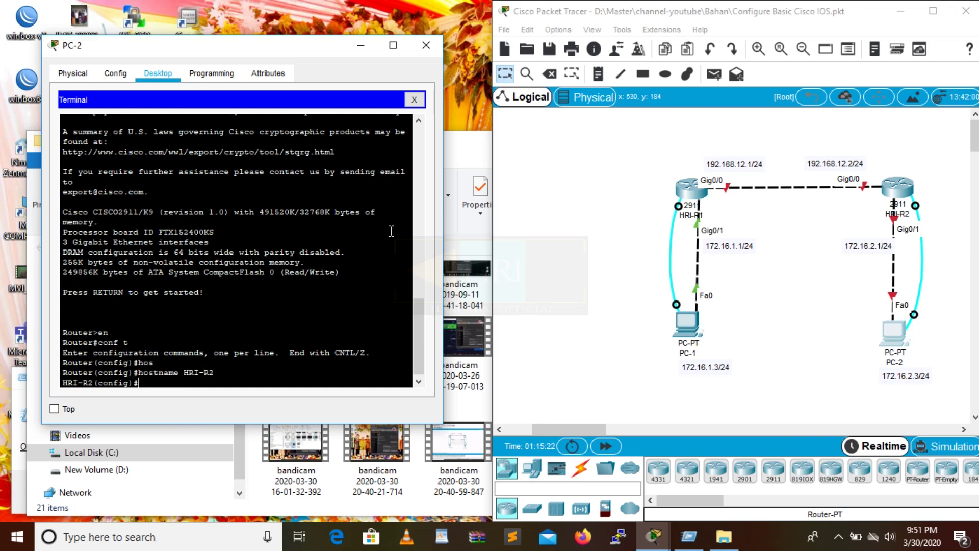
{"action": "type", "text": "loin"}
{"action": "key", "text": "Return"}
Set a console line 0 password on HRI-R2 and require login.
{"action": "type", "text": "l"}
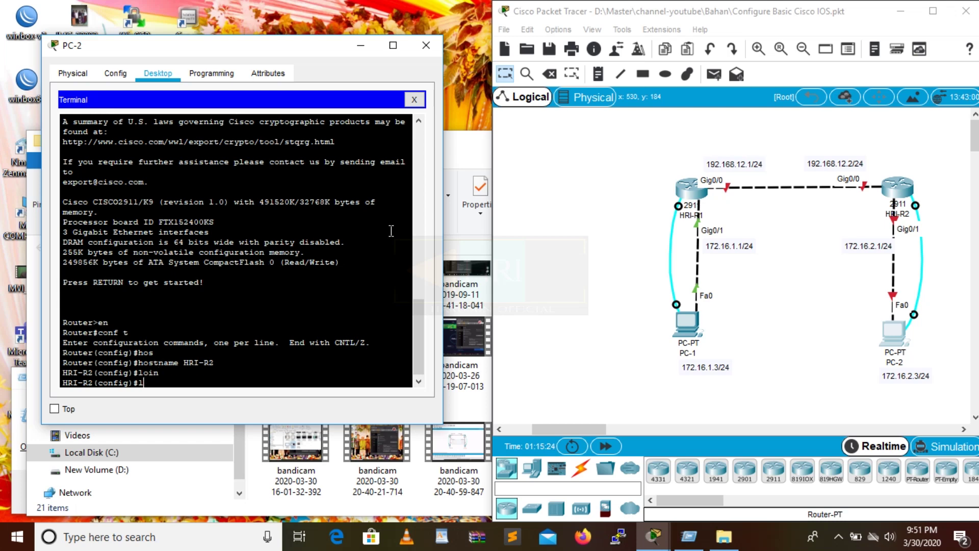
{"action": "type", "text": "in"}
{"action": "key", "text": "Tab"}
{"action": "type", "text": "co"}
{"action": "key", "text": "Tab"}
{"action": "type", "text": "0"}
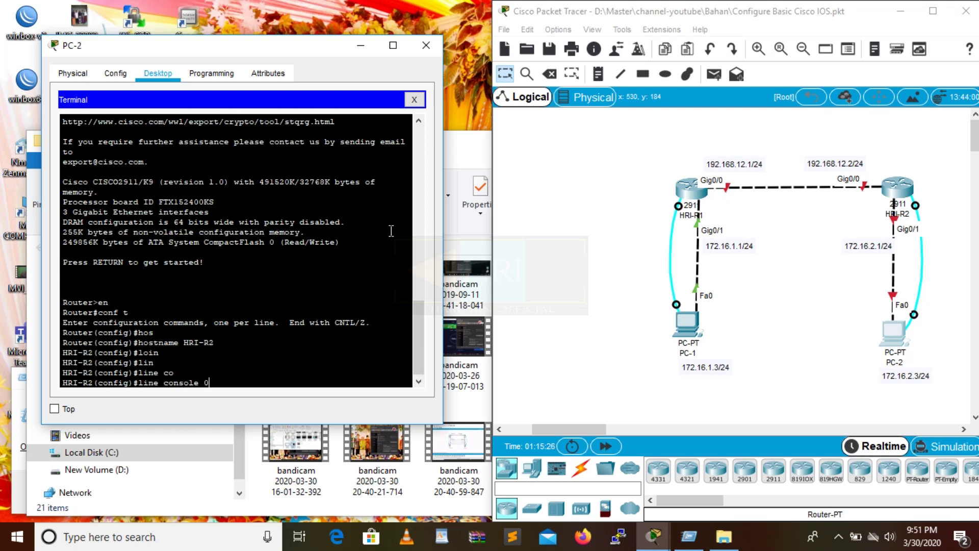
{"action": "key", "text": "Return"}
{"action": "type", "text": "pas"}
{"action": "key", "text": "Tab"}
{"action": "type", "text": "cisco"}
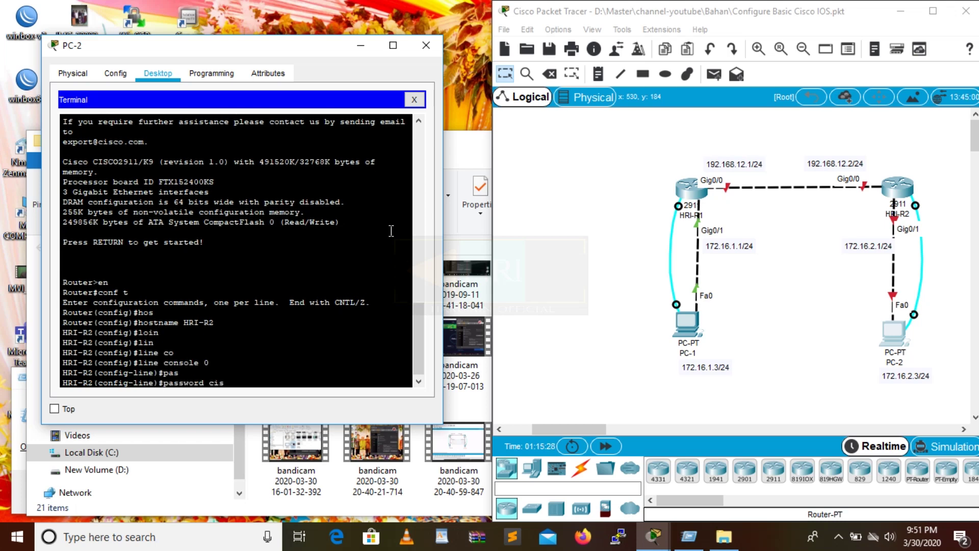
{"action": "key", "text": "Return"}
{"action": "type", "text": "login"}
{"action": "key", "text": "Return"}
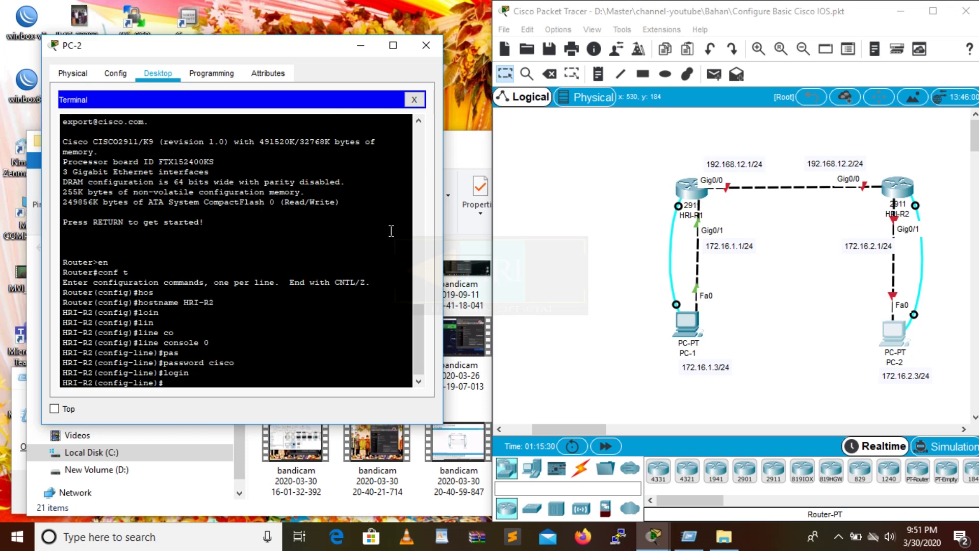
{"action": "type", "text": "exit"}
{"action": "key", "text": "Return"}
Set HRI-R2's privileged-mode enable secret.
{"action": "type", "text": "ena"}
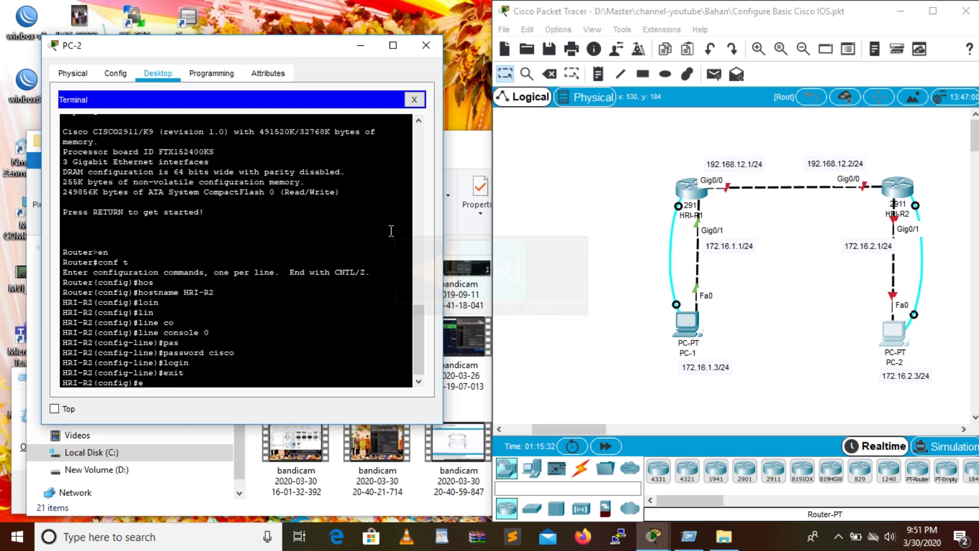
{"action": "key", "text": "Tab"}
{"action": "type", "text": "sec"}
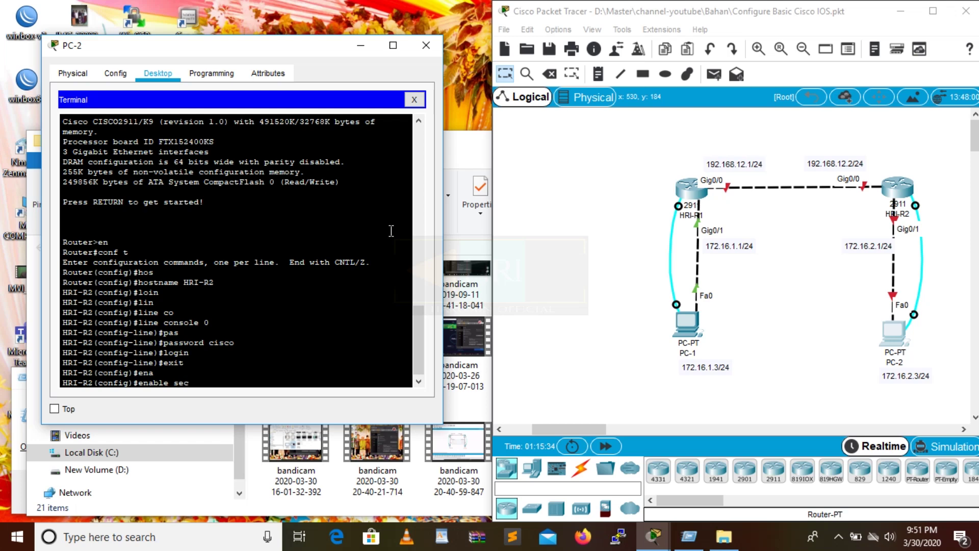
{"action": "key", "text": "Tab"}
{"action": "type", "text": "class"}
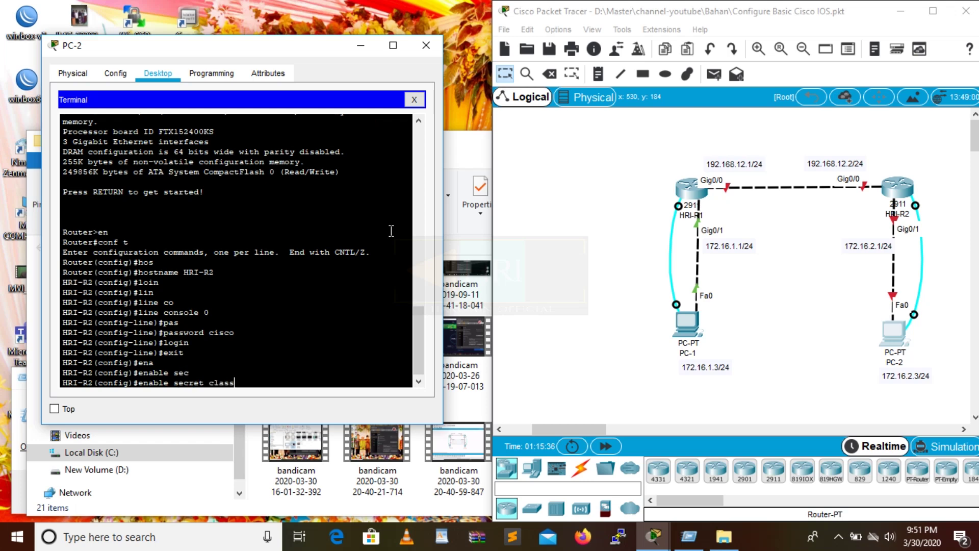
{"action": "key", "text": "Return"}
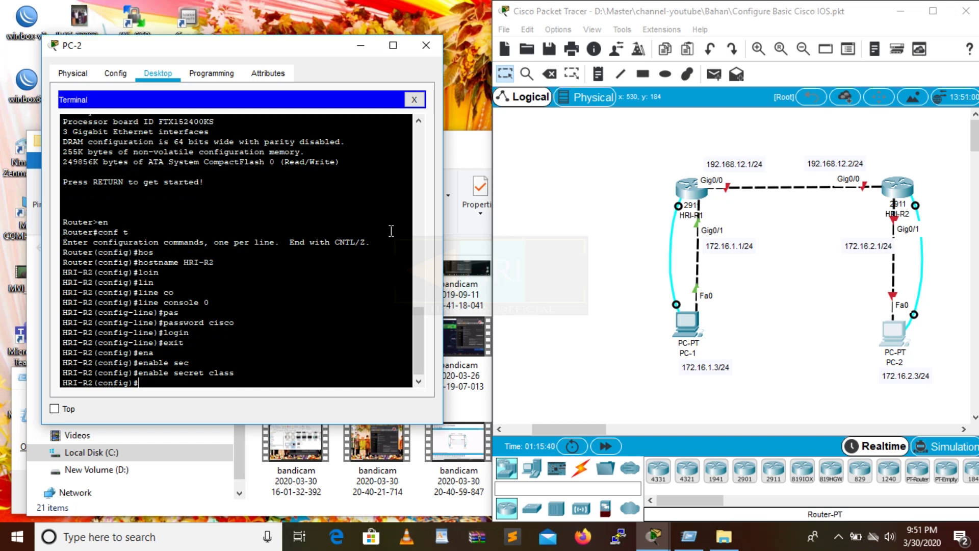
Set a password on VTY lines 0–15 and require login.
{"action": "type", "text": "lin"}
{"action": "key", "text": "Tab"}
{"action": "type", "text": "vt"}
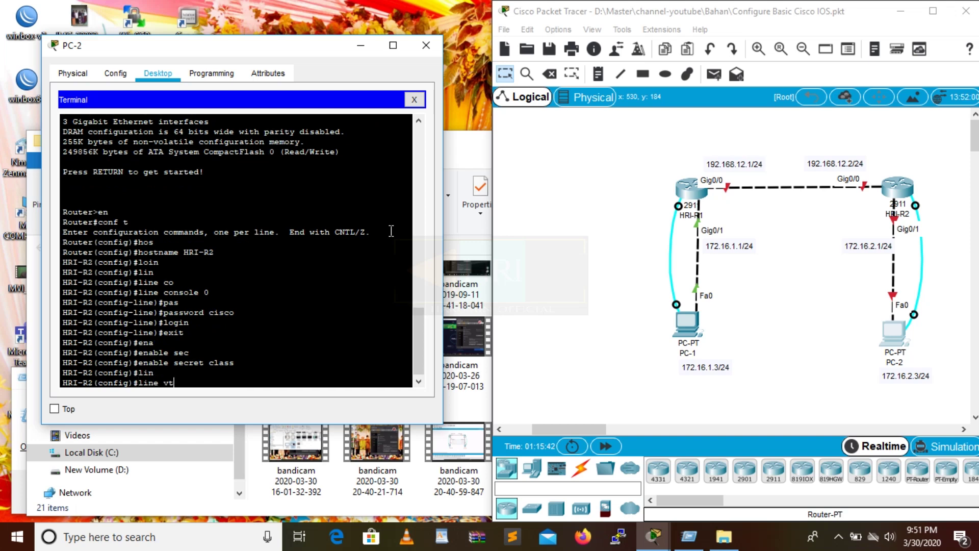
{"action": "key", "text": "Tab"}
{"action": "type", "text": "0 15"}
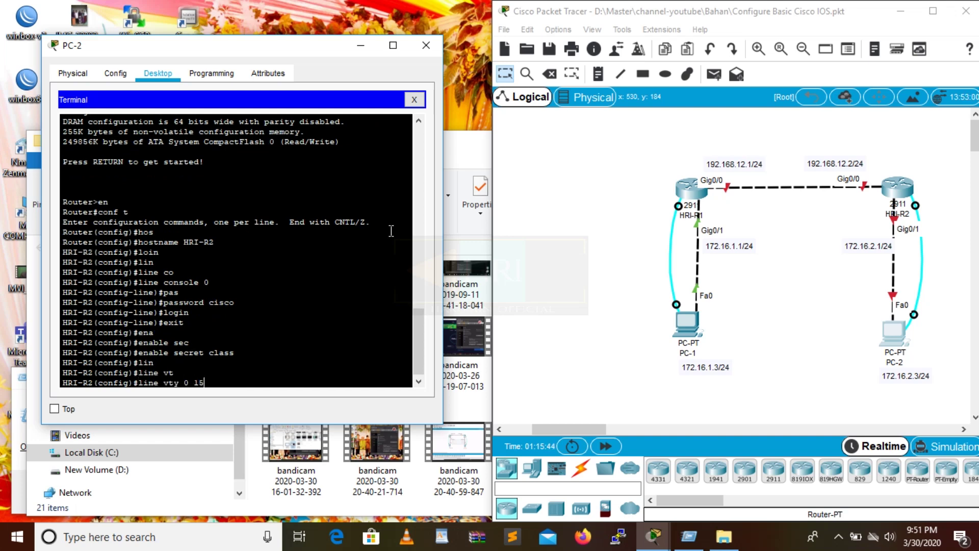
{"action": "key", "text": "Return"}
{"action": "type", "text": "pas"}
{"action": "key", "text": "Tab"}
{"action": "type", "text": "te"}
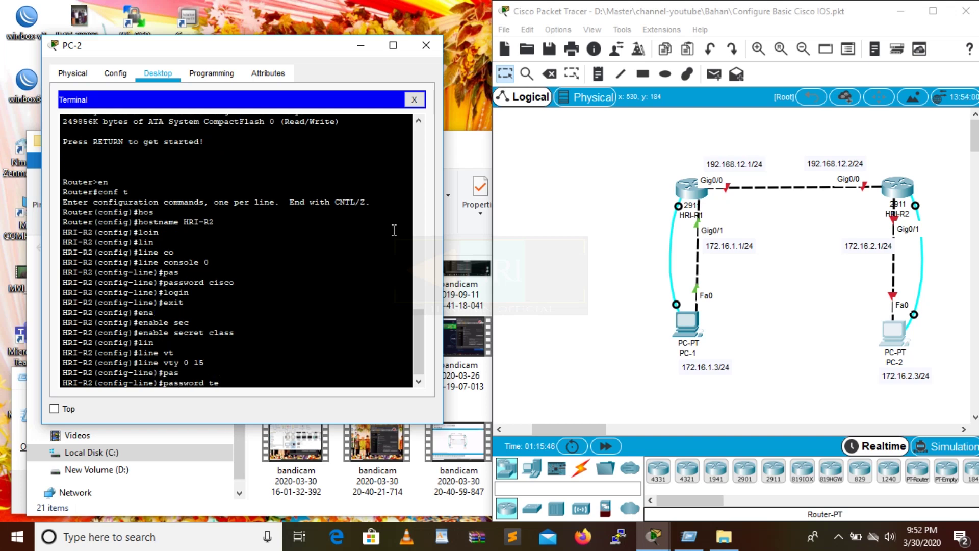
{"action": "type", "text": "lnet"}
{"action": "key", "text": "Return"}
{"action": "type", "text": "login"}
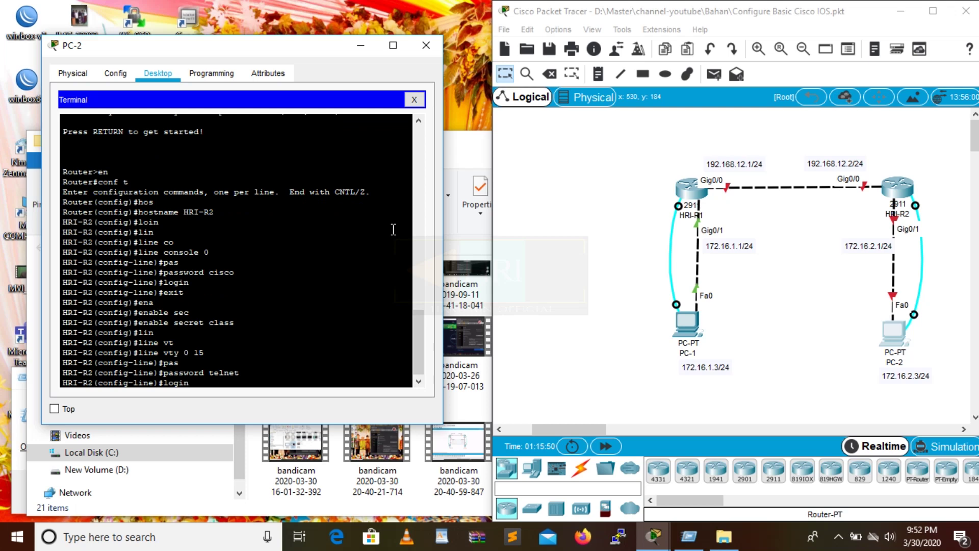
{"action": "key", "text": "Return"}
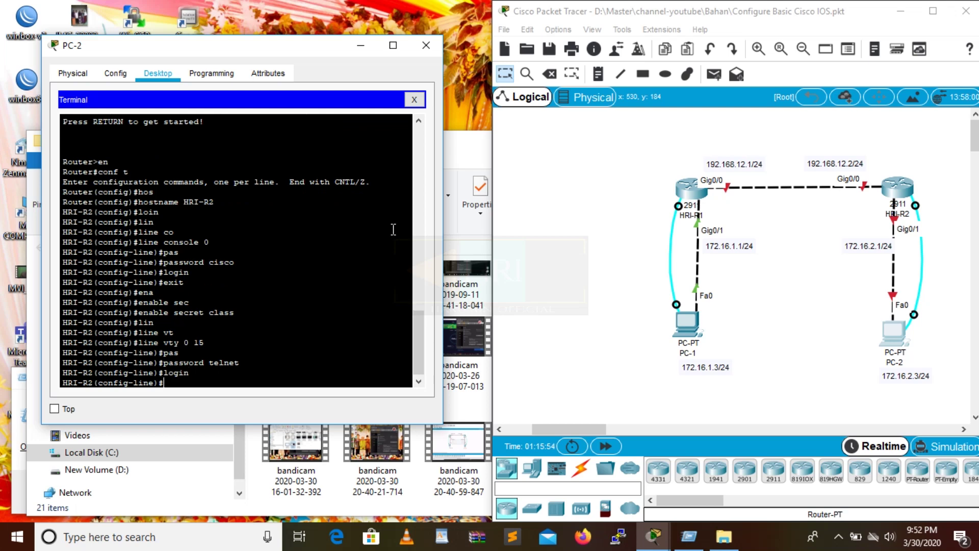
Return to global configuration and enable service password-encryption on HRI-R2.
{"action": "type", "text": "exit"}
{"action": "key", "text": "Return"}
{"action": "type", "text": "ser"}
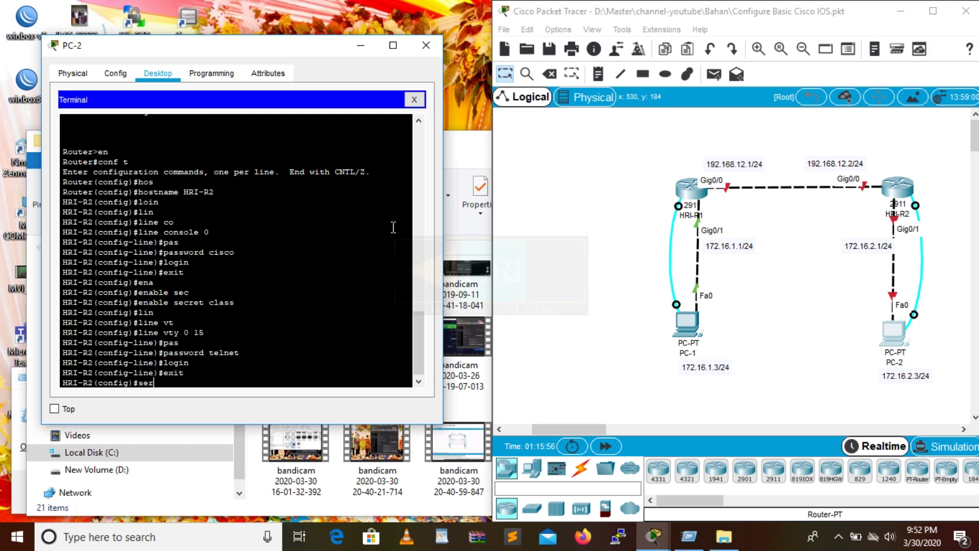
{"action": "key", "text": "Tab"}
{"action": "type", "text": "pas"}
{"action": "key", "text": "Tab"}
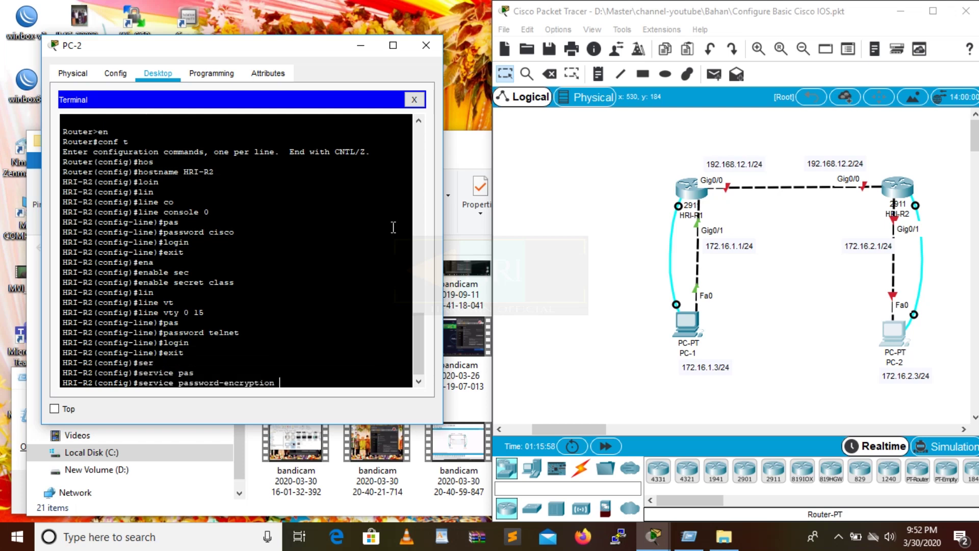
{"action": "key", "text": "Return"}
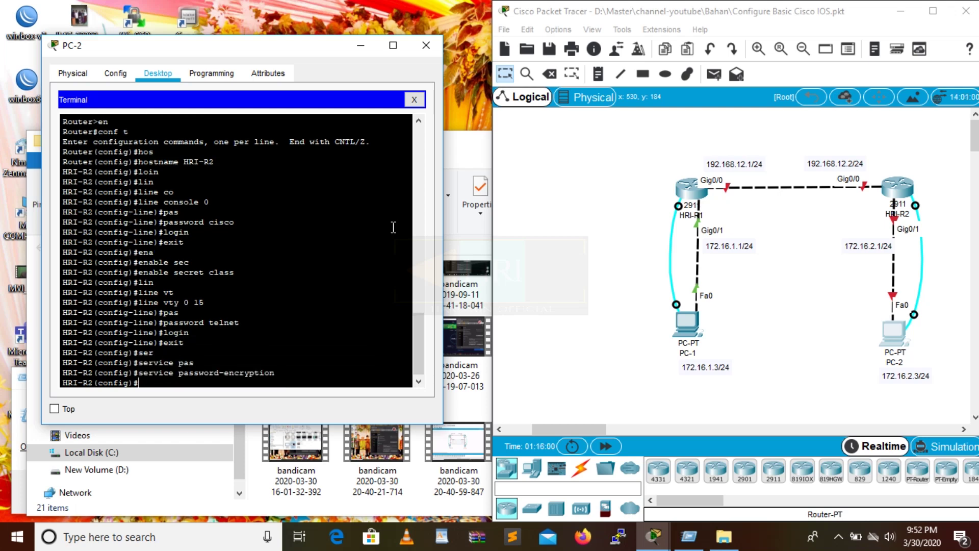
Add the MOTD banner "Yang tidak ada kepentingan, dilarang akses".
{"action": "type", "text": "ban"}
{"action": "key", "text": "Tab"}
{"action": "type", "text": "mot"}
{"action": "key", "text": "Tab"}
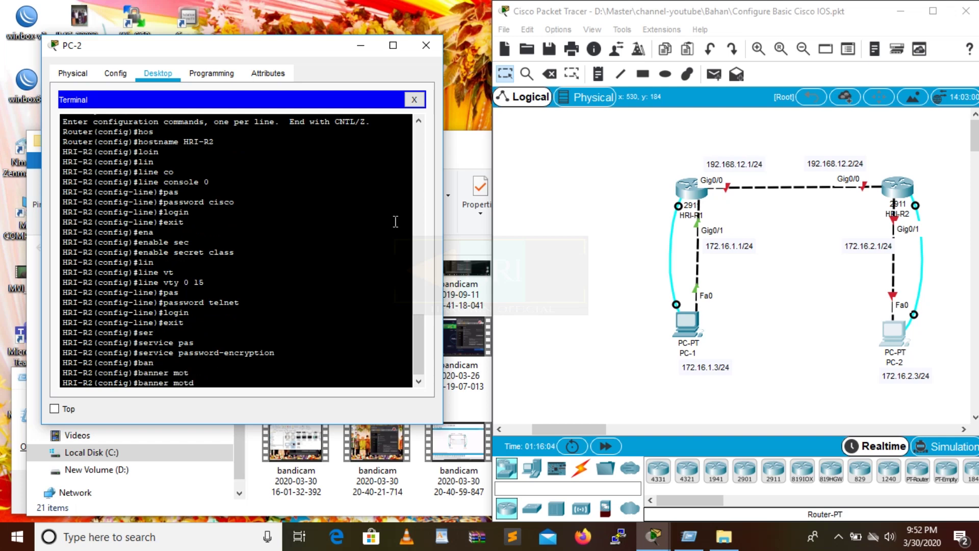
{"action": "type", "text": "\"Yang tidak ada kepenti"}
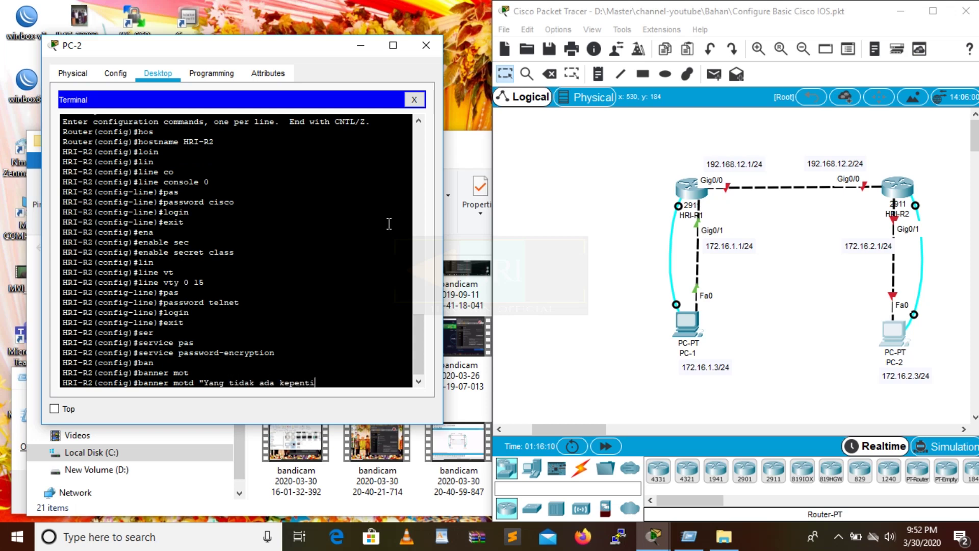
{"action": "type", "text": "ngan, dilarang akses"}
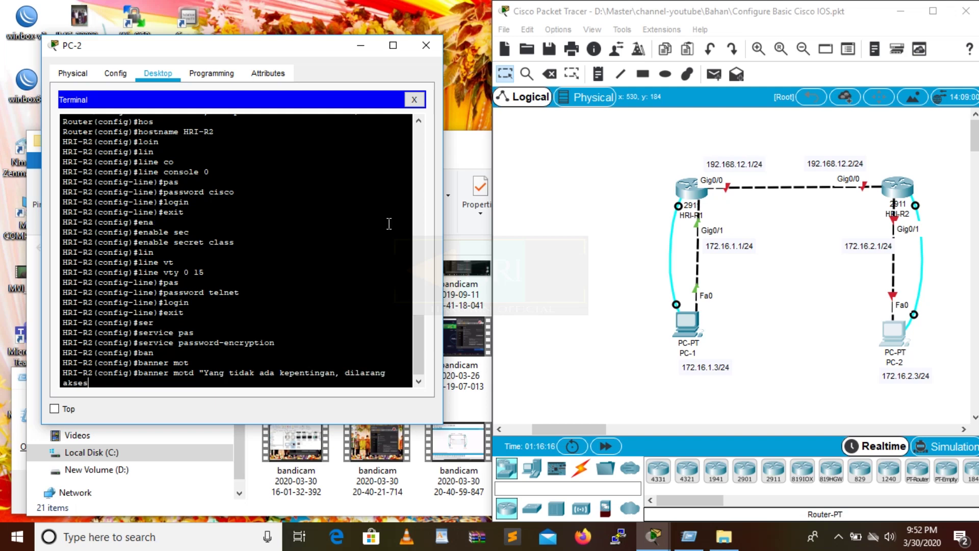
{"action": "type", "text": "\""}
{"action": "key", "text": "Return"}
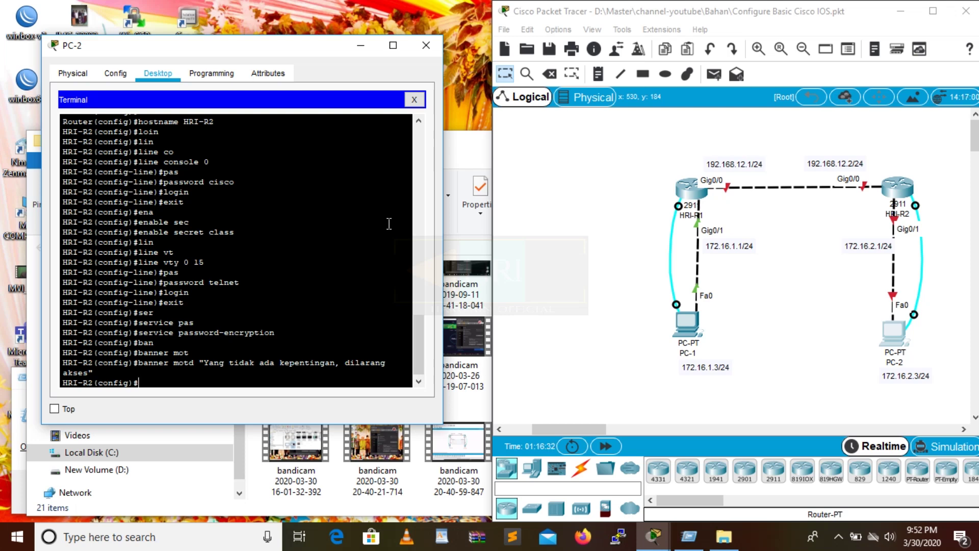
Configure HRI-R2's interface g0/1 with 172.16.2.1 255.255.255.0 and no shutdown.
{"action": "type", "text": "int g0/1"}
{"action": "key", "text": "Return"}
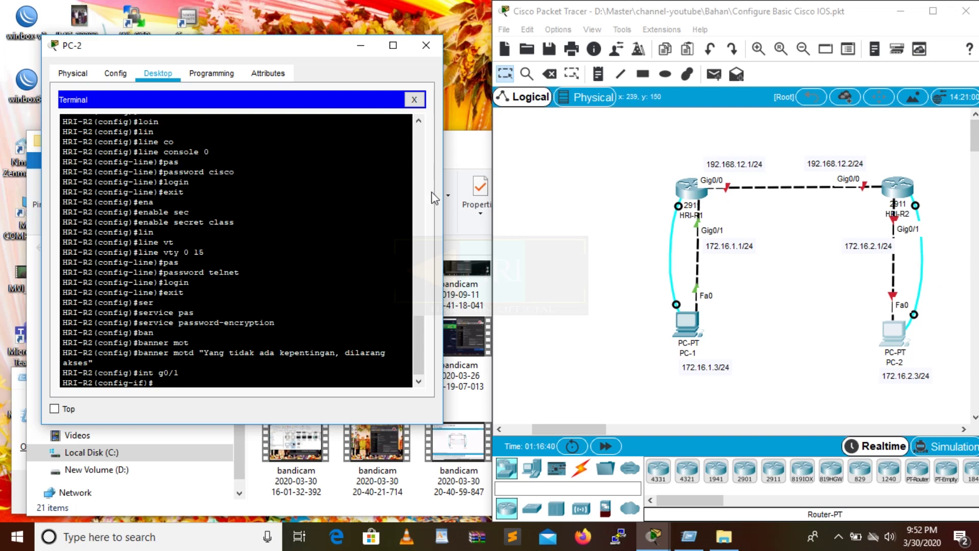
{"action": "type", "text": "i"}
{"action": "type", "text": "p add"}
{"action": "key", "text": "Tab"}
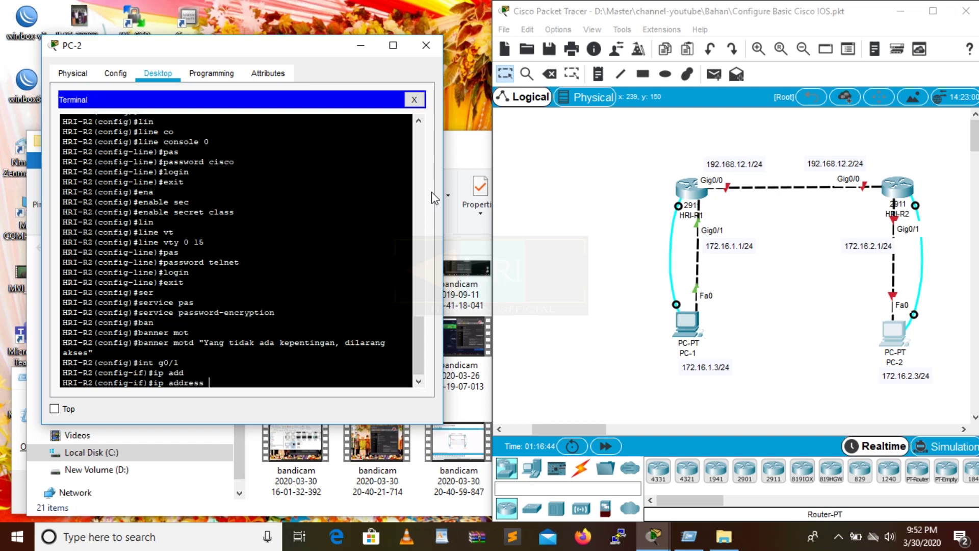
{"action": "type", "text": "172.16.2.1 255.255.255.0"}
{"action": "key", "text": "Return"}
{"action": "type", "text": "no sh"}
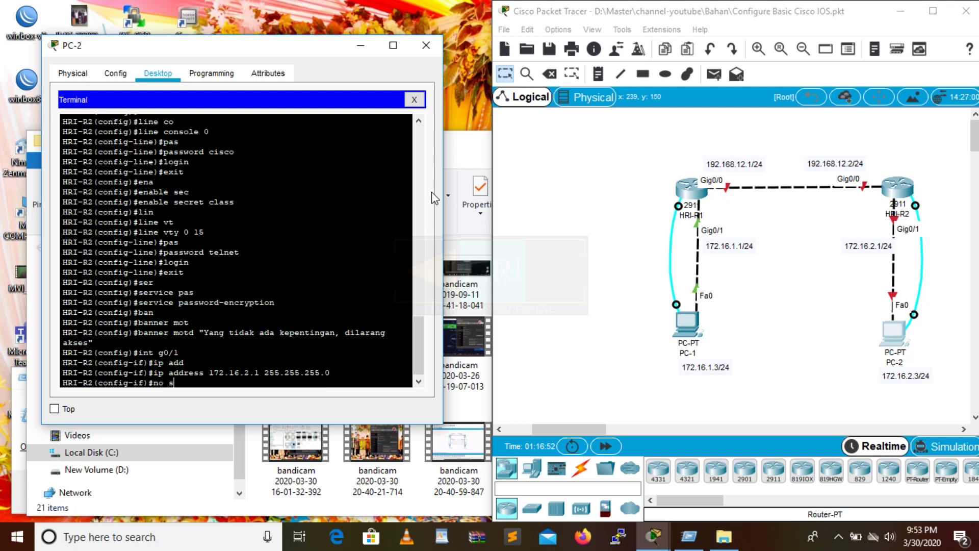
{"action": "key", "text": "Tab"}
{"action": "key", "text": "Return"}
{"action": "key", "text": "Return"}
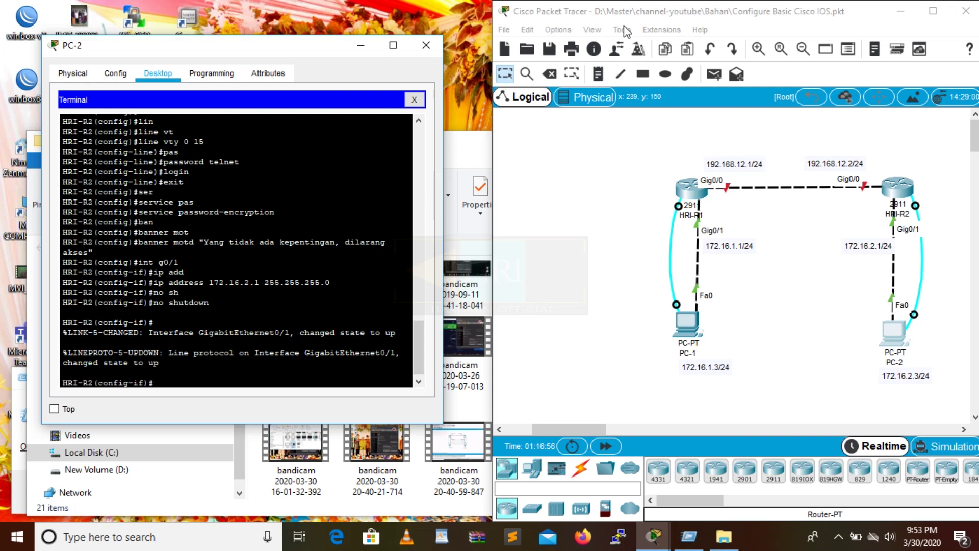
Enter PC-2's IP address 172.16.2.3 and subnet mask 255.255.255.0.
{"action": "left_click", "coordinate": [898, 337]}
{"action": "left_click", "coordinate": [414, 100]}
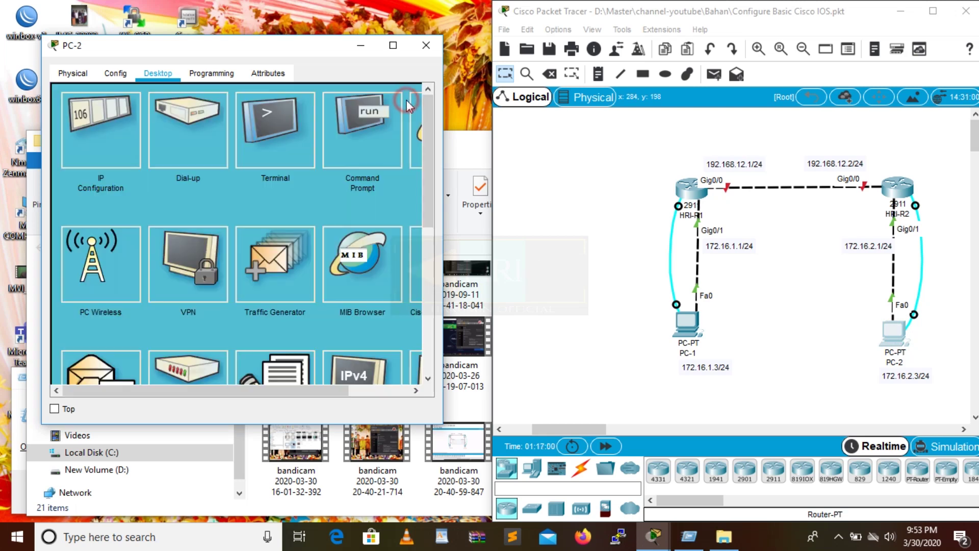
{"action": "left_click", "coordinate": [109, 132]}
{"action": "left_click", "coordinate": [194, 172]}
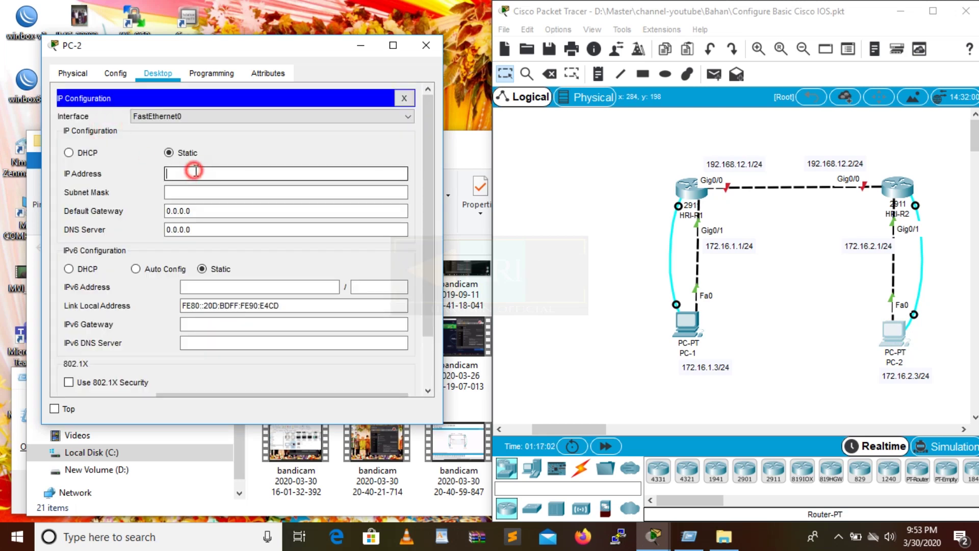
{"action": "type", "text": "172.16.2.3"}
{"action": "left_click", "coordinate": [205, 192]}
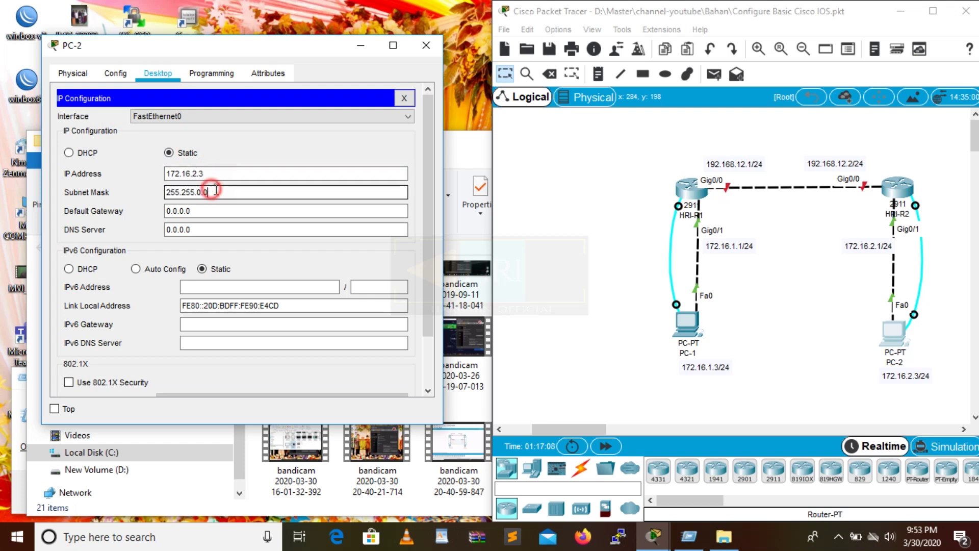
{"action": "key", "text": "BackSpace"}
{"action": "type", "text": "255."}
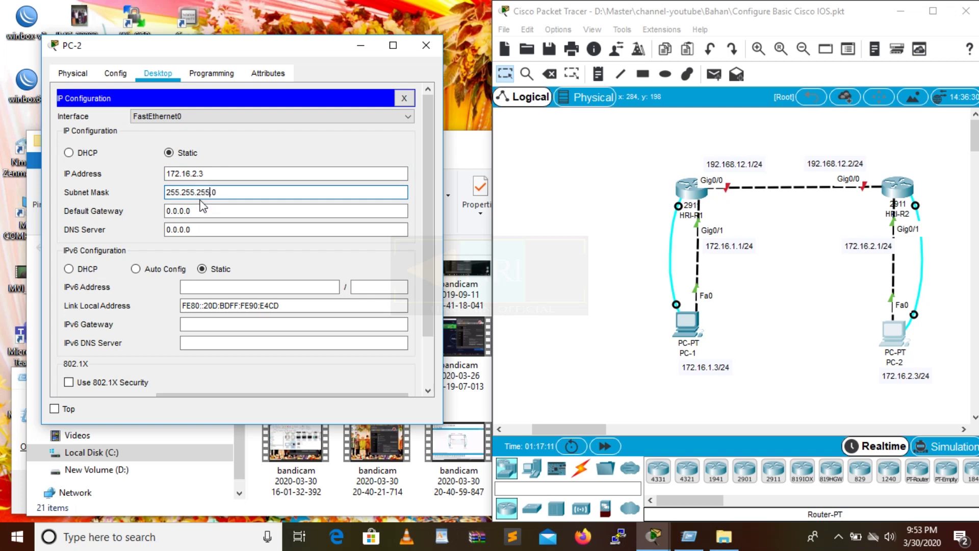
Set PC-2's default gateway to 172.16.2.1 and return to its terminal.
{"action": "left_click_drag", "start_coordinate": [206, 174], "coordinate": [147, 159]}
{"action": "key", "text": "ctrl+c"}
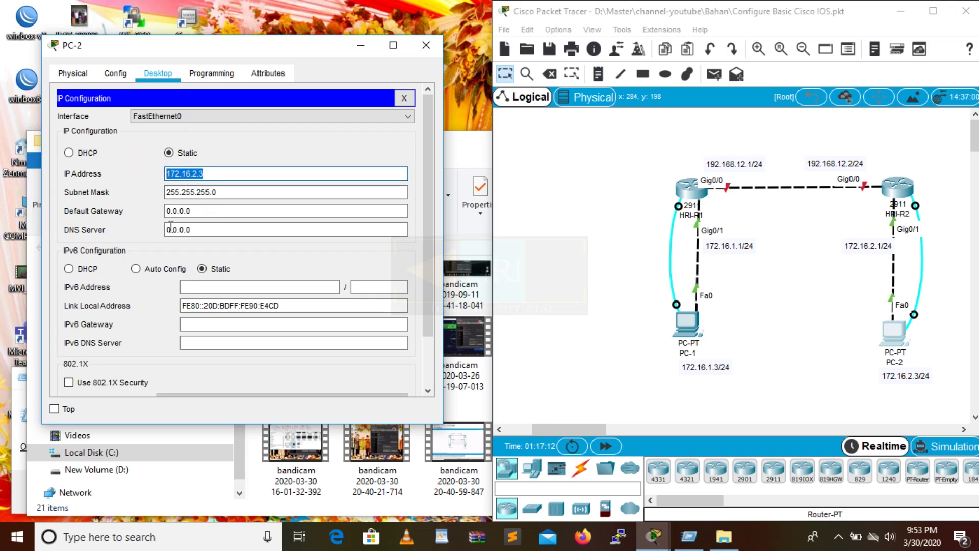
{"action": "key", "text": "Tab"}
{"action": "key", "text": "Tab"}
{"action": "key", "text": "ctrl+v"}
{"action": "key", "text": "BackSpace"}
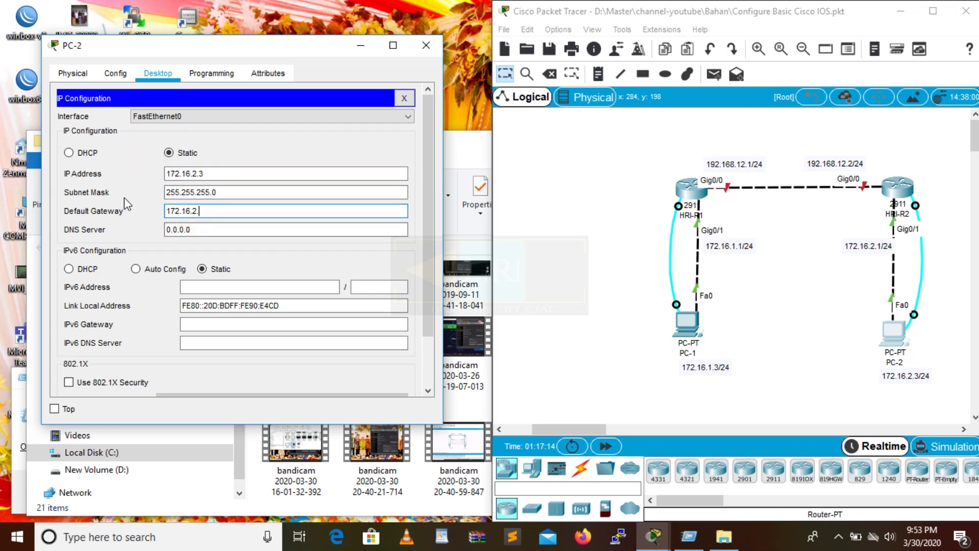
{"action": "type", "text": "1"}
{"action": "left_click", "coordinate": [404, 98]}
{"action": "left_click", "coordinate": [273, 148]}
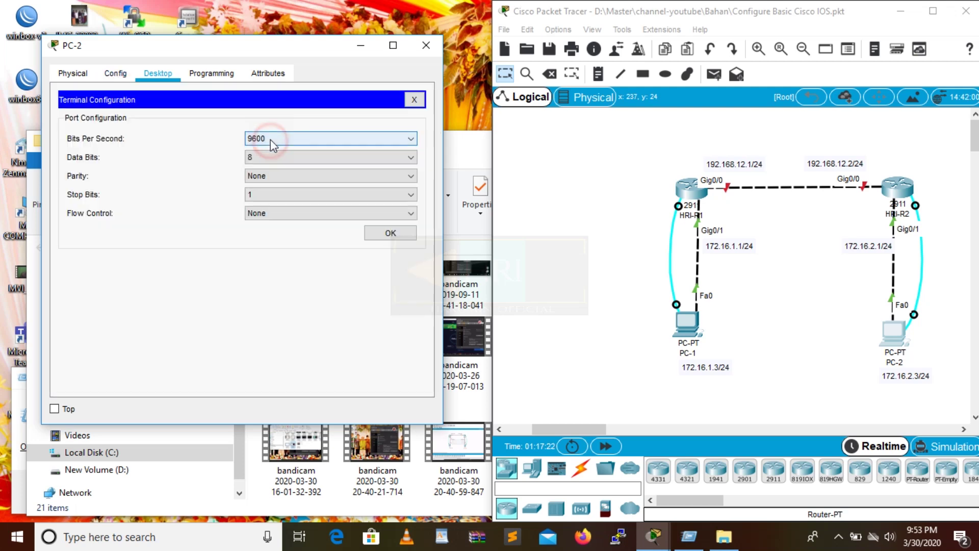
Connect to HRI-R2's console and address interface g0/0 as 192.168.12.2 255.255.255.0.
{"action": "left_click", "coordinate": [369, 234]}
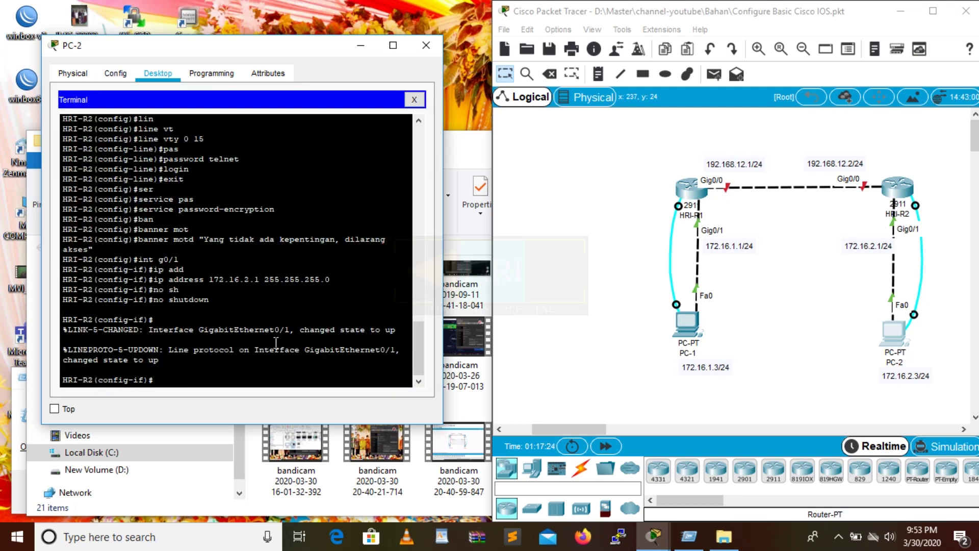
{"action": "type", "text": "exit"}
{"action": "key", "text": "Return"}
{"action": "type", "text": "int g"}
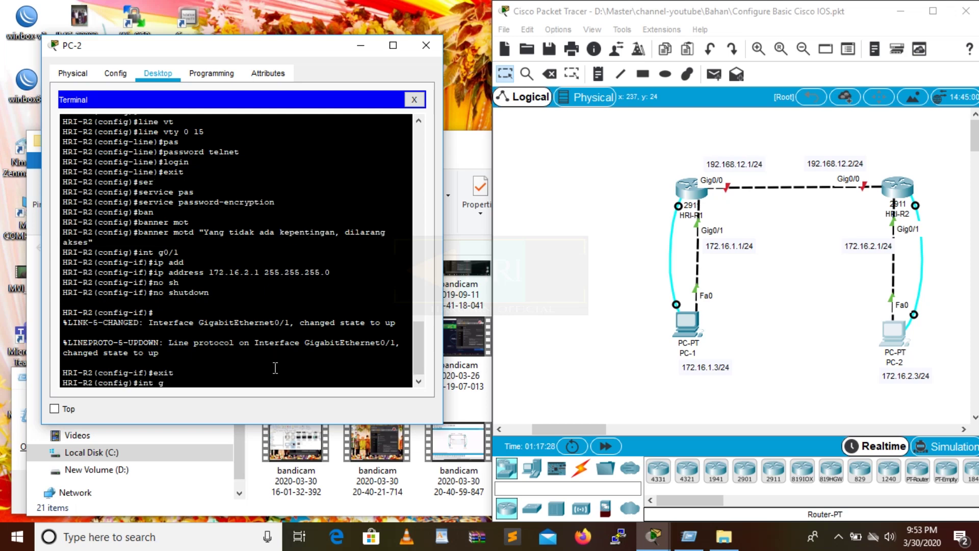
{"action": "type", "text": "0/0/"}
{"action": "key", "text": "Return"}
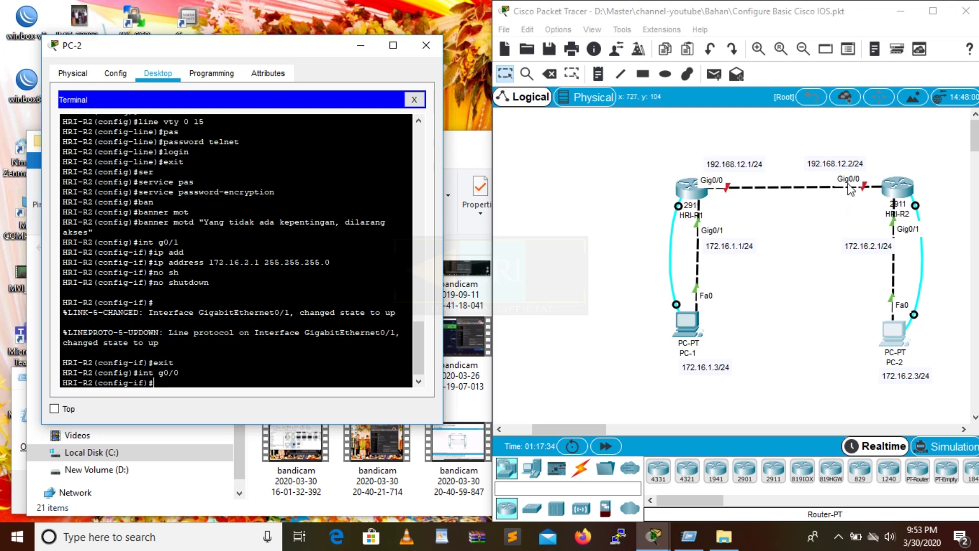
{"action": "type", "text": "ip address"}
{"action": "key", "text": "Tab"}
{"action": "type", "text": "19"}
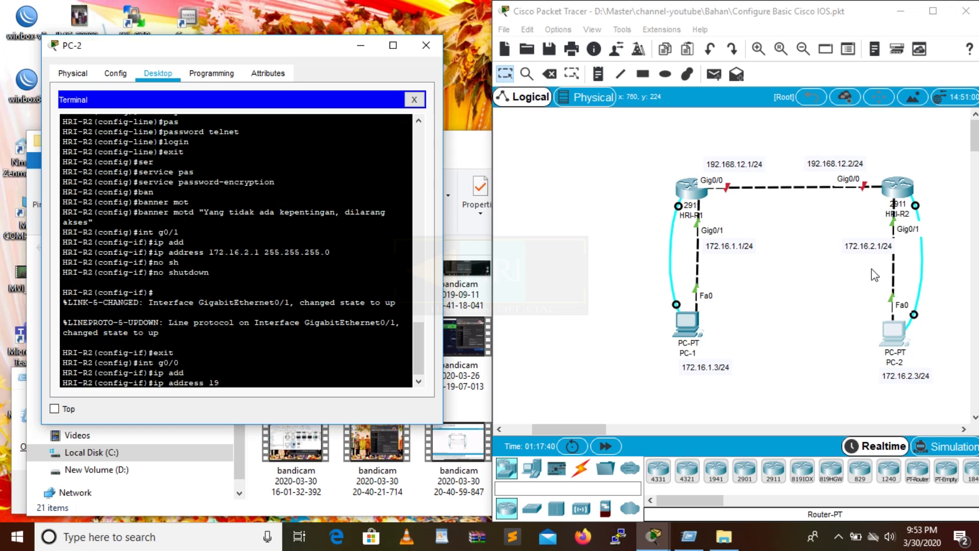
{"action": "type", "text": "3.12"}
{"action": "type", "text": "68.12.2 255.255.255.0"}
{"action": "key", "text": "Return"}
Describe g0/0 as "Terhubung ke g0/0 HRI-R1" and enable it with no shutdown.
{"action": "type", "text": "des"}
{"action": "key", "text": "Tab"}
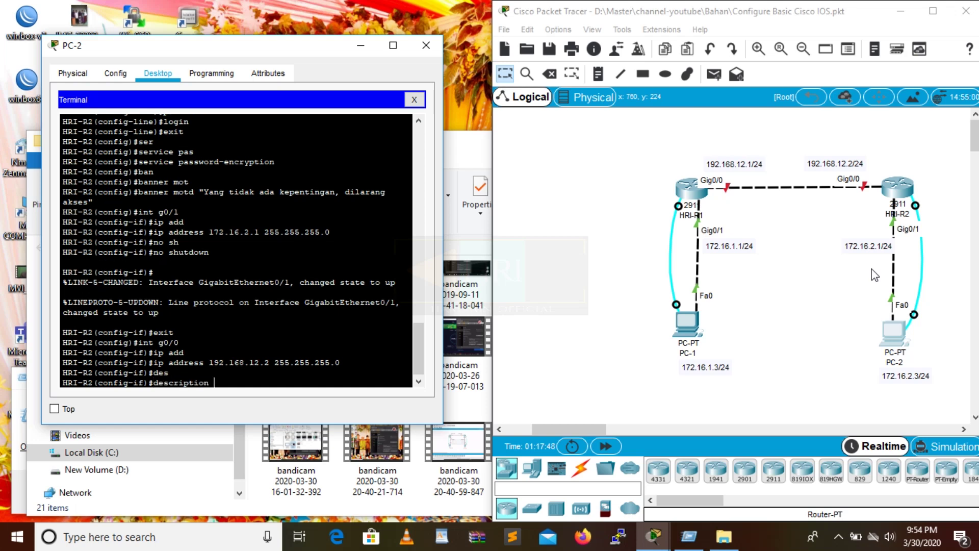
{"action": "type", "text": "\"Terhubung ke g0/0 HRI-R"}
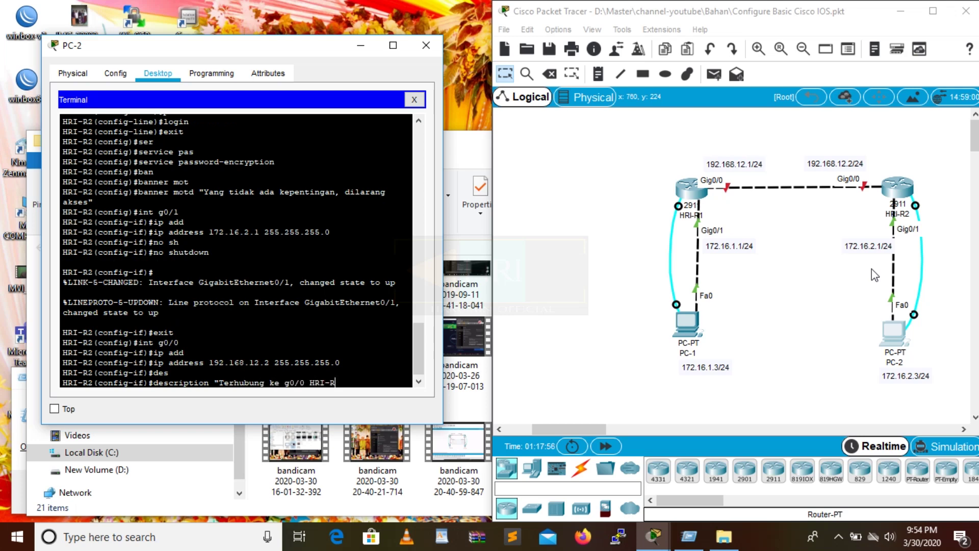
{"action": "type", "text": "1\""}
{"action": "key", "text": "Return"}
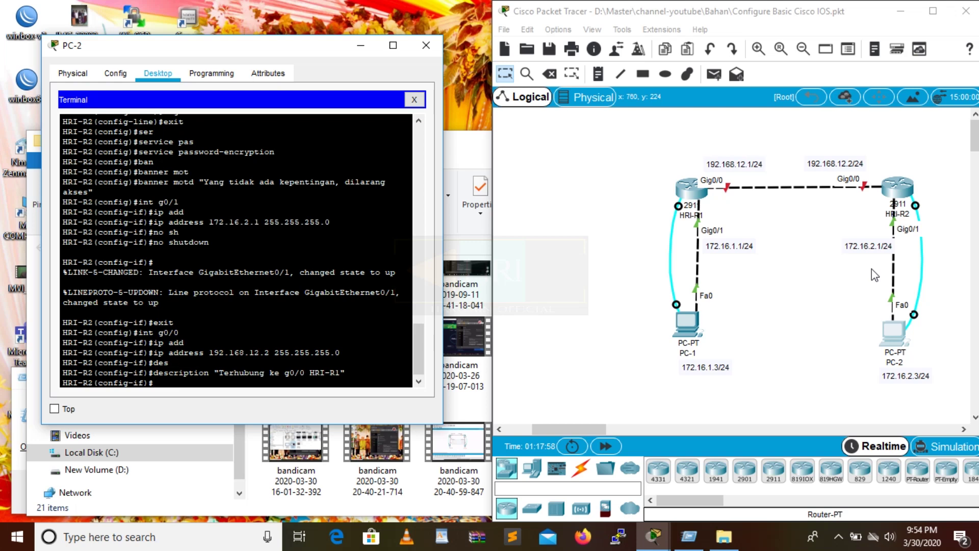
{"action": "type", "text": "no sh"}
{"action": "key", "text": "Tab"}
{"action": "key", "text": "Return"}
{"action": "key", "text": "Return"}
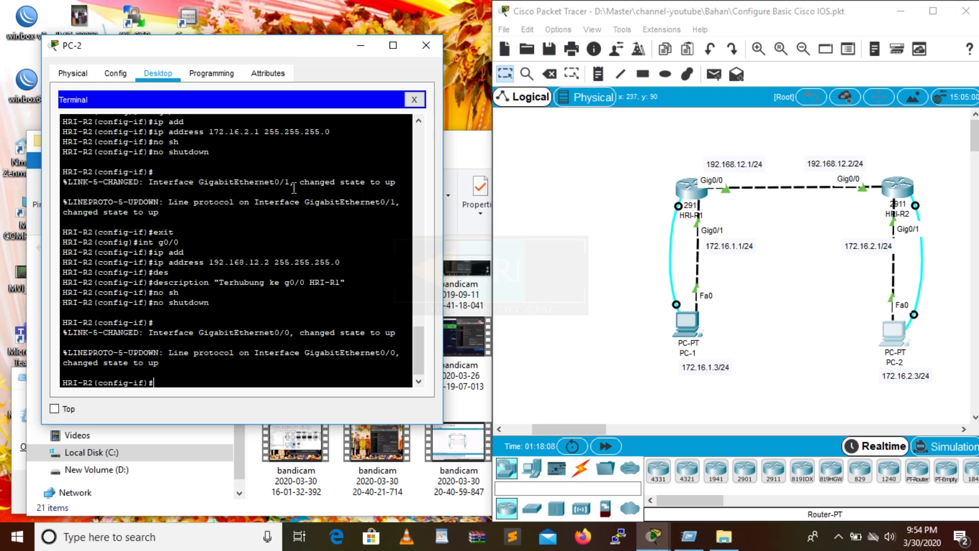
{"action": "type", "text": "exit"}
{"action": "key", "text": "Return"}
{"action": "type", "text": "int g0/1"}
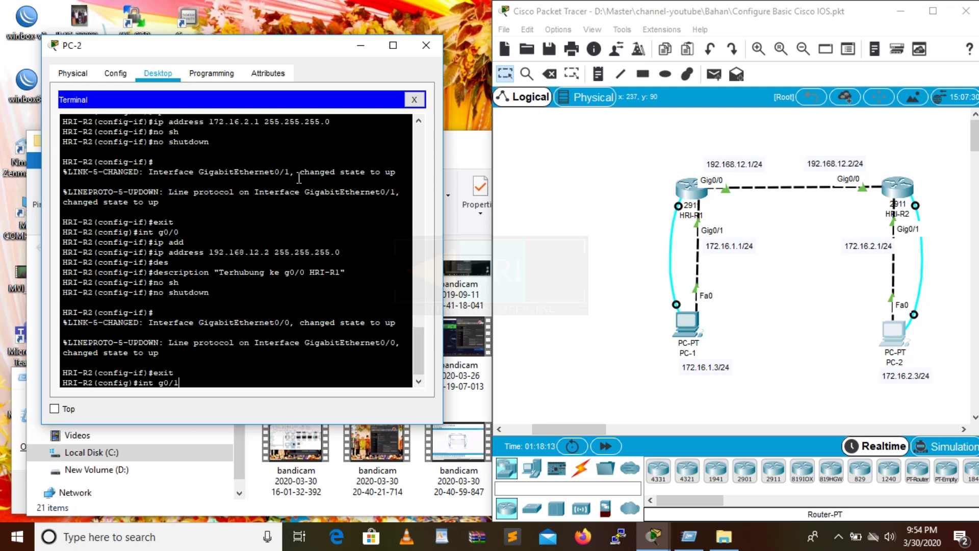
Give HRI-R2's g0/1 the description "Terhubung ke PC-2" and exit interface mode.
{"action": "key", "text": "Return"}
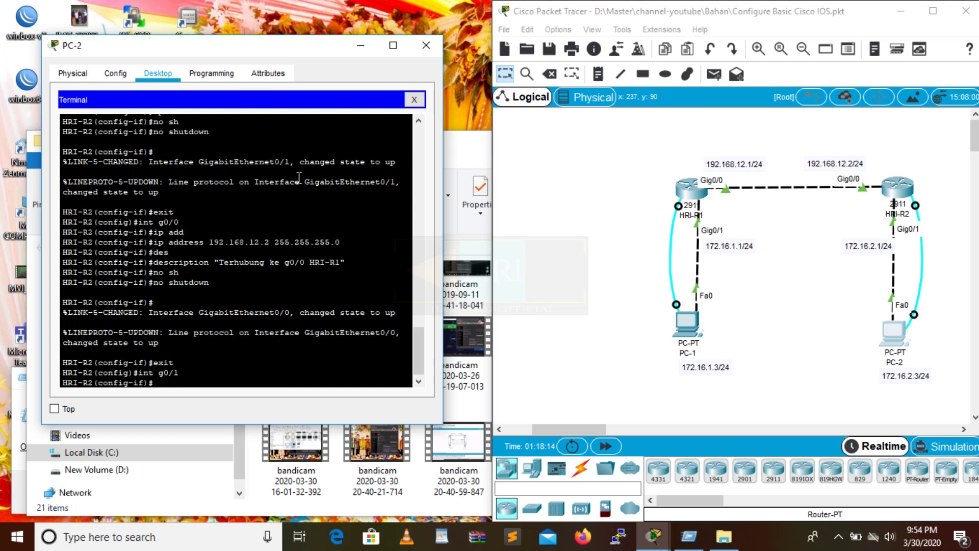
{"action": "type", "text": "des"}
{"action": "key", "text": "Tab"}
{"action": "type", "text": "\""}
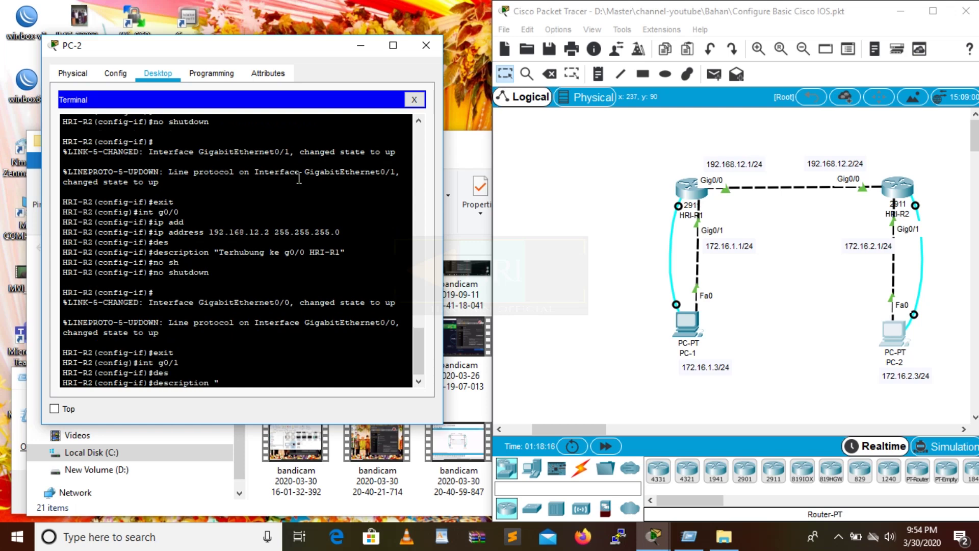
{"action": "type", "text": "Terhubung ke PC"}
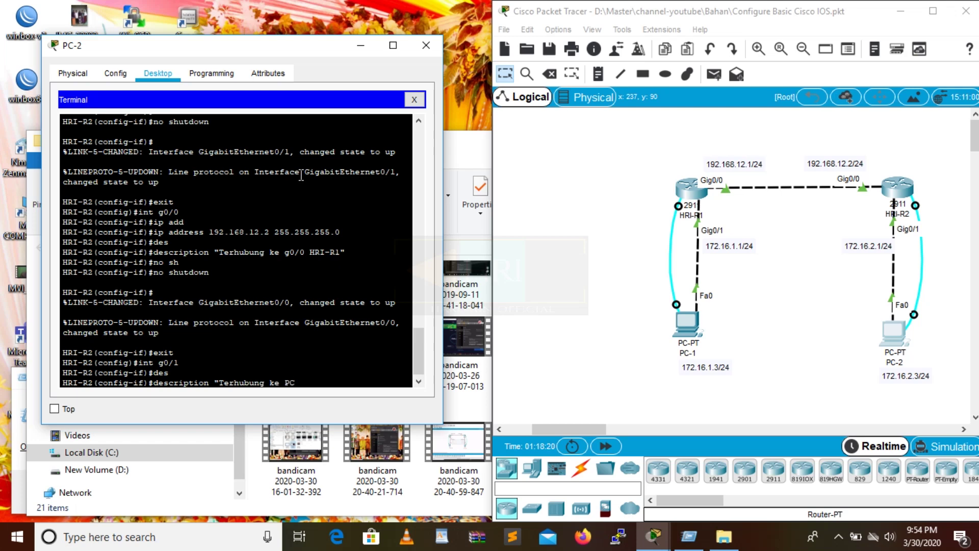
{"action": "type", "text": "-2\""}
{"action": "key", "text": "Return"}
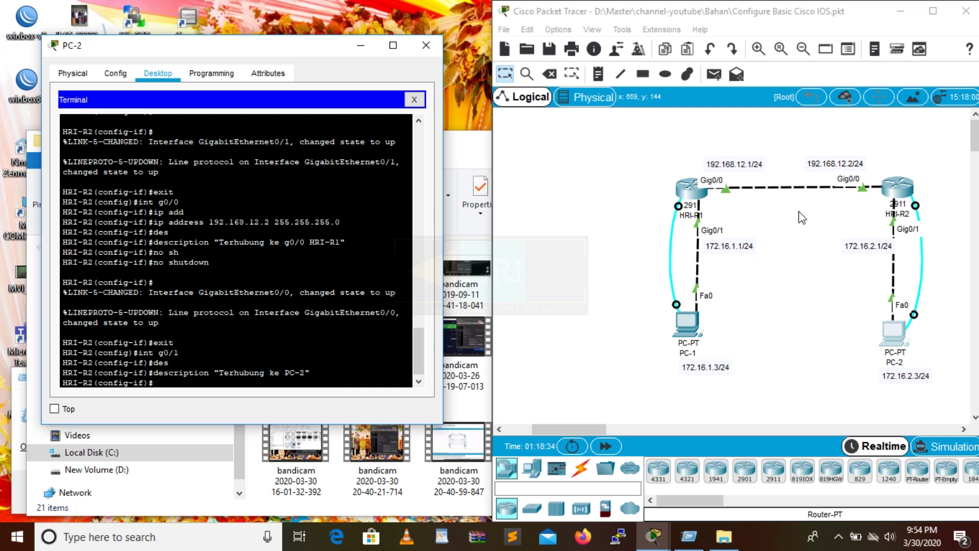
{"action": "type", "text": "exit"}
{"action": "key", "text": "Return"}
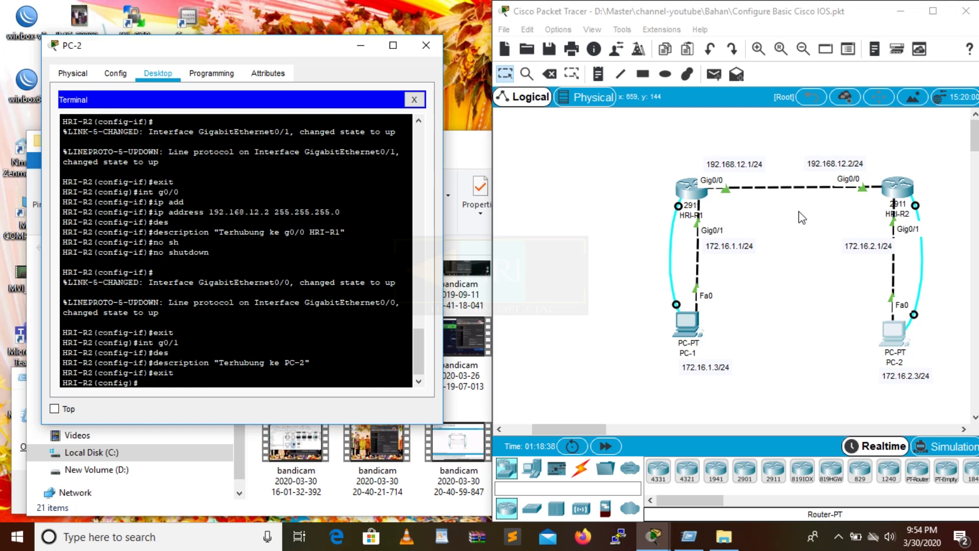
Return HRI-R2 to privileged mode and display its startup-config.
{"action": "type", "text": "exit"}
{"action": "key", "text": "Return"}
{"action": "type", "text": "sho"}
{"action": "key", "text": "Tab"}
{"action": "type", "text": "sta"}
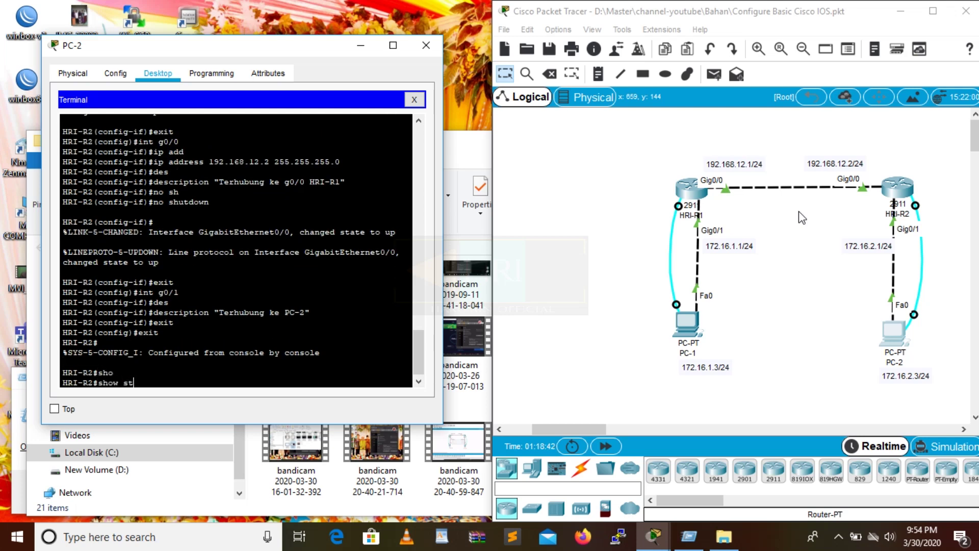
{"action": "key", "text": "Tab"}
{"action": "type", "text": "rt"}
{"action": "key", "text": "Tab"}
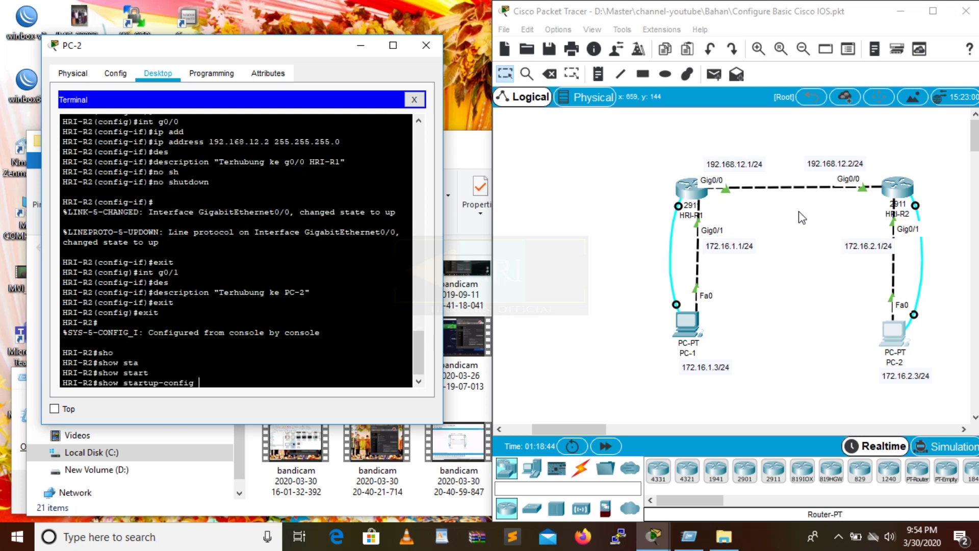
{"action": "key", "text": "Return"}
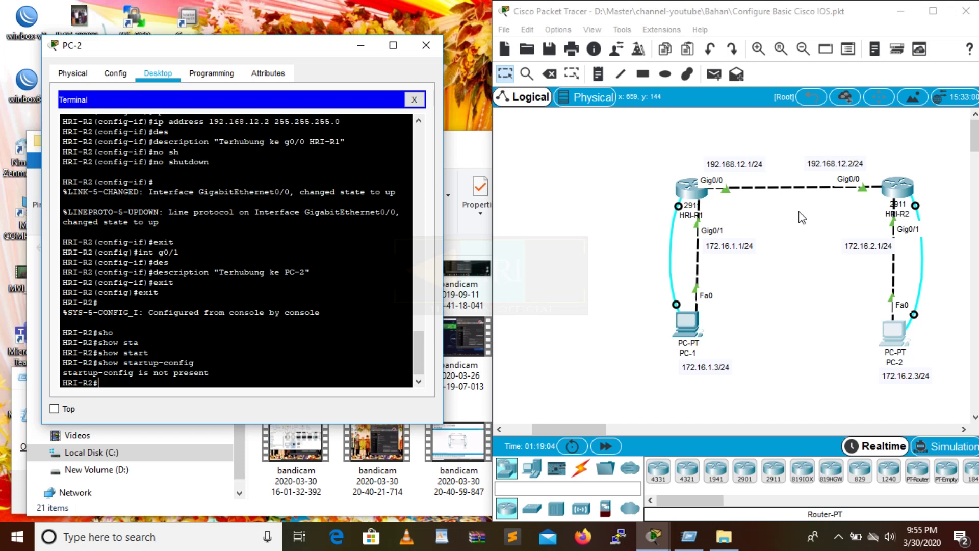
Copy HRI-R2's running-config to startup-config, accepting the default filename.
{"action": "type", "text": "cop"}
{"action": "key", "text": "Tab"}
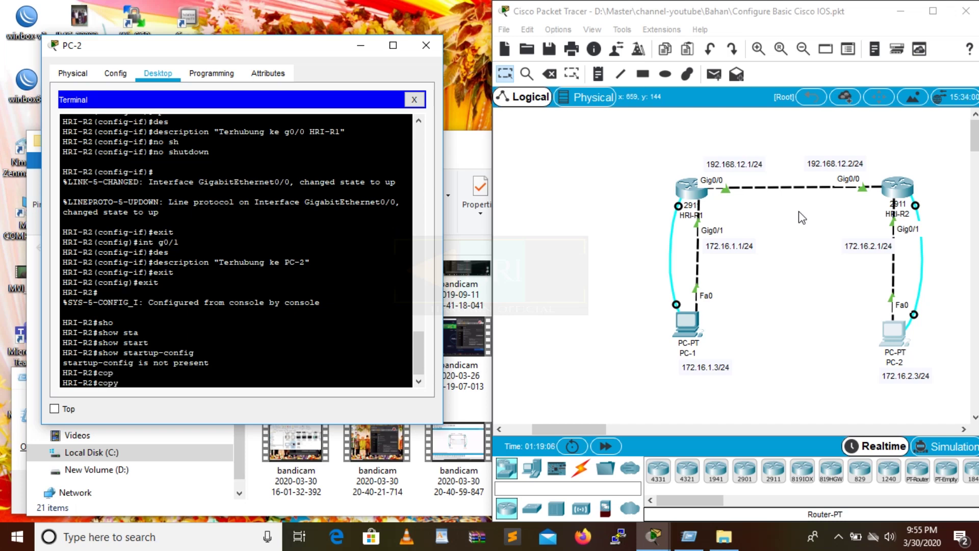
{"action": "type", "text": "run"}
{"action": "key", "text": "Tab"}
{"action": "type", "text": "sta"}
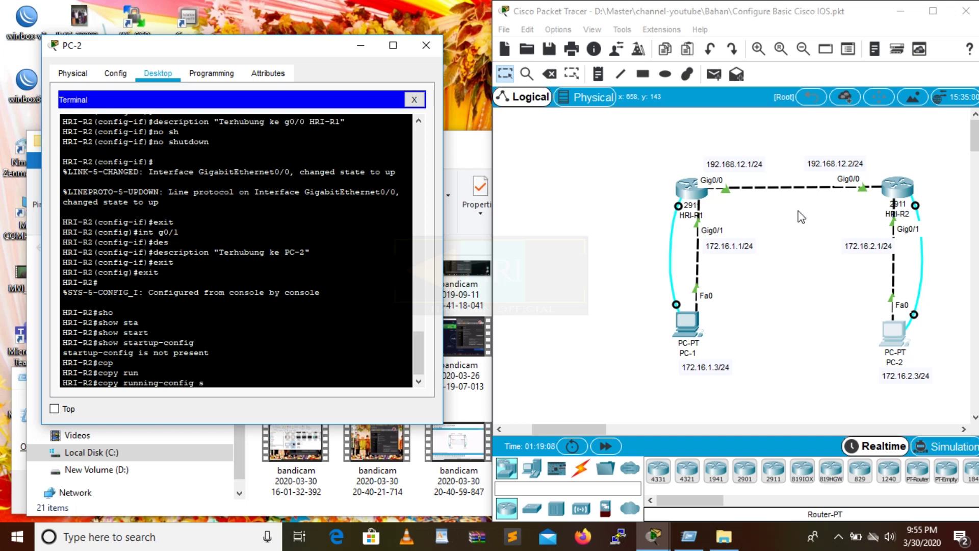
{"action": "key", "text": "Tab"}
{"action": "key", "text": "Return"}
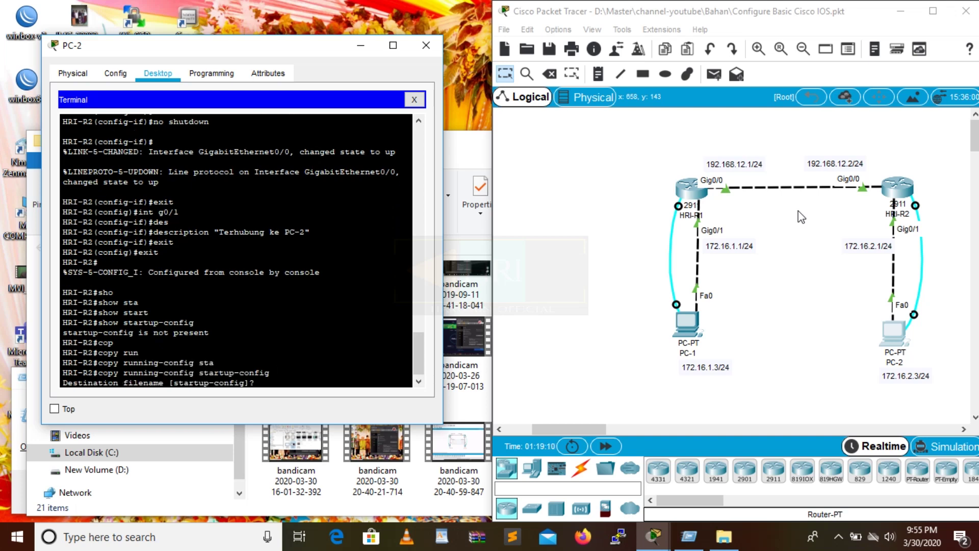
{"action": "key", "text": "Return"}
Show HRI-R2's startup-config again and page through the 1013-byte listing.
{"action": "key", "text": "Up"}
{"action": "key", "text": "Up"}
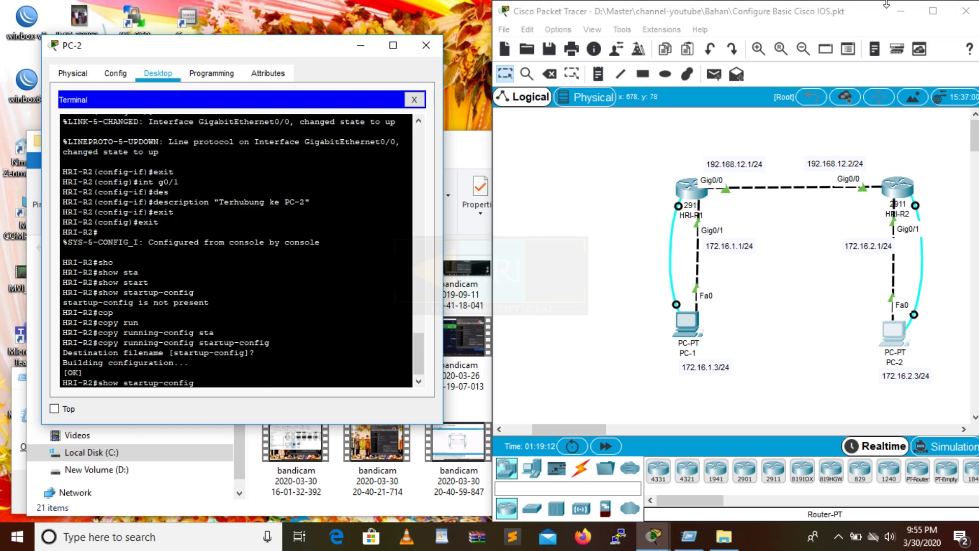
{"action": "key", "text": "Return"}
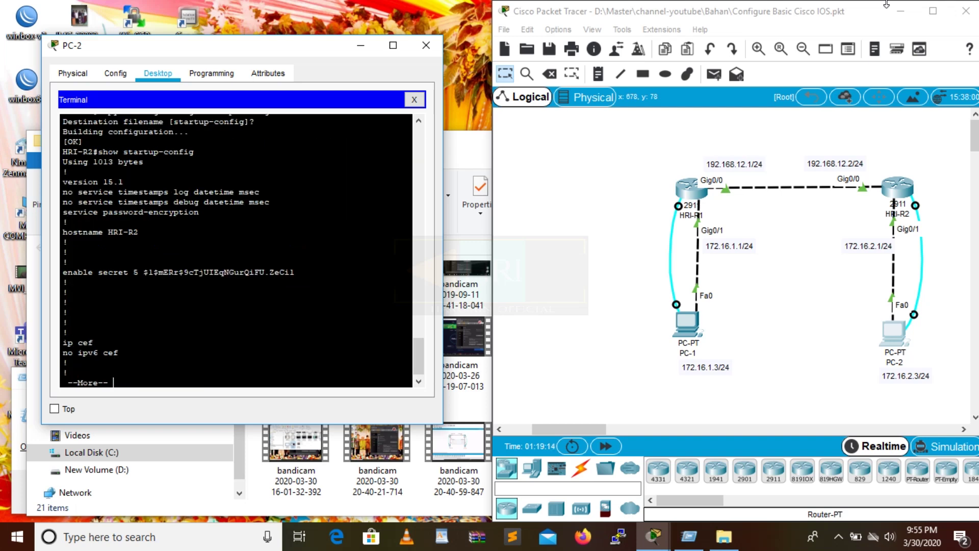
{"action": "key", "text": "space"}
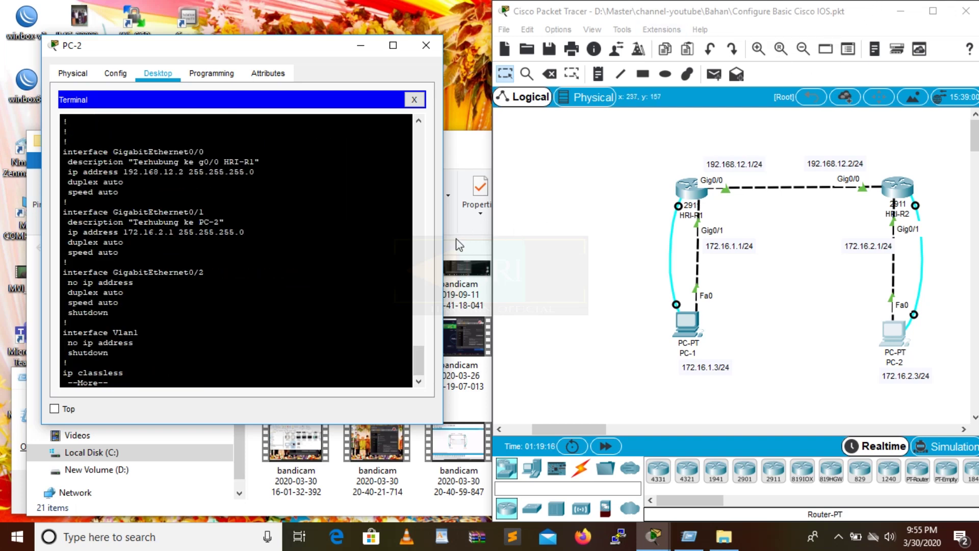
{"action": "key", "text": "space"}
{"action": "key", "text": "space"}
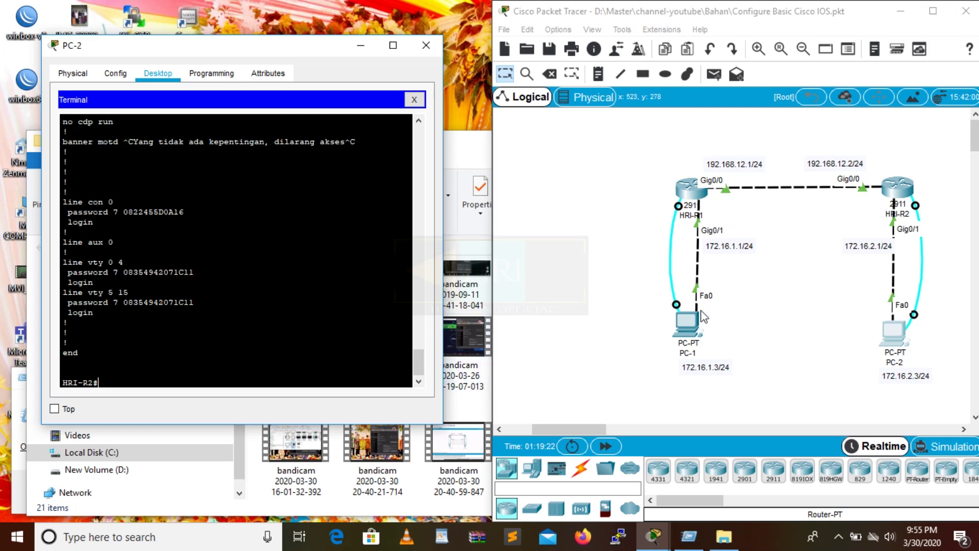
Connect PC-1's terminal to HRI-R1 and return it to privileged mode.
{"action": "left_click", "coordinate": [687, 316]}
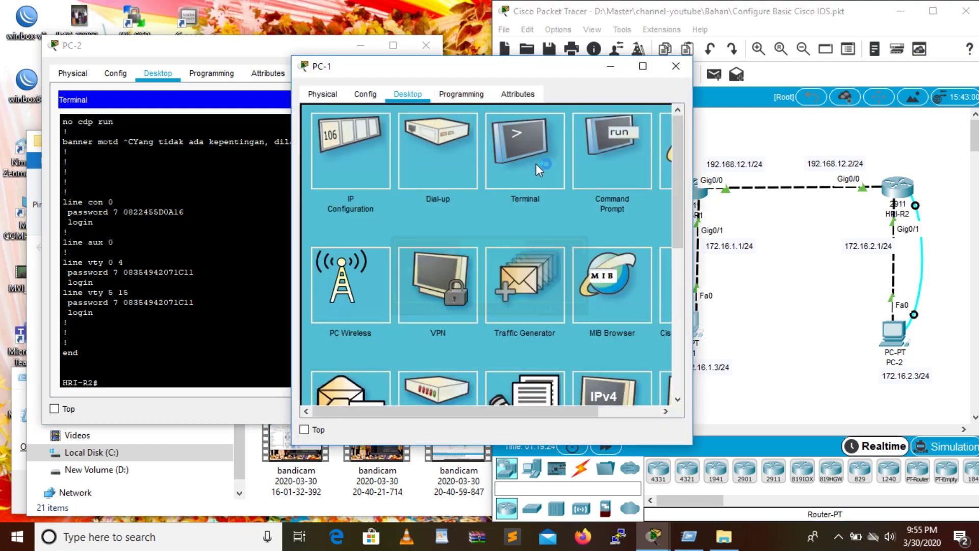
{"action": "left_click", "coordinate": [537, 164]}
{"action": "left_click", "coordinate": [633, 254]}
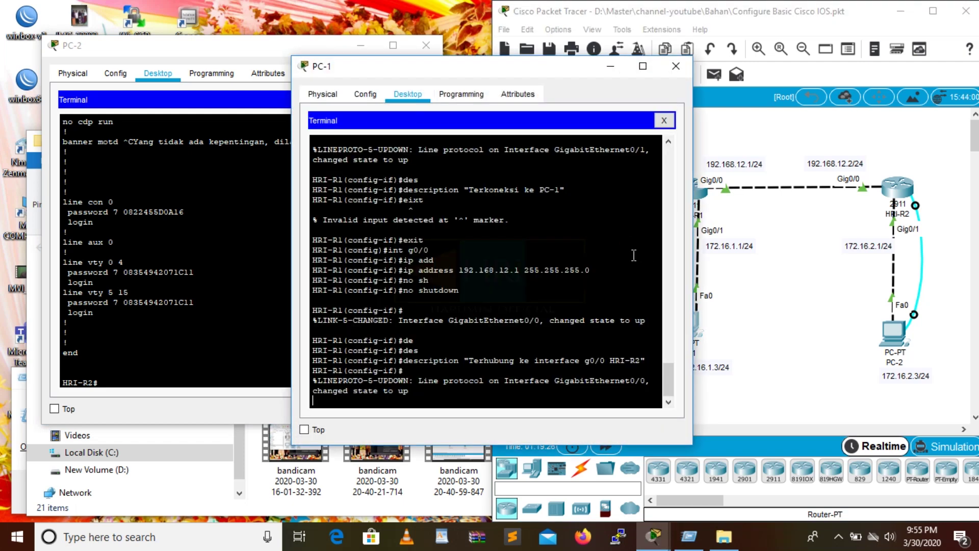
{"action": "key", "text": "Return"}
{"action": "type", "text": "exit"}
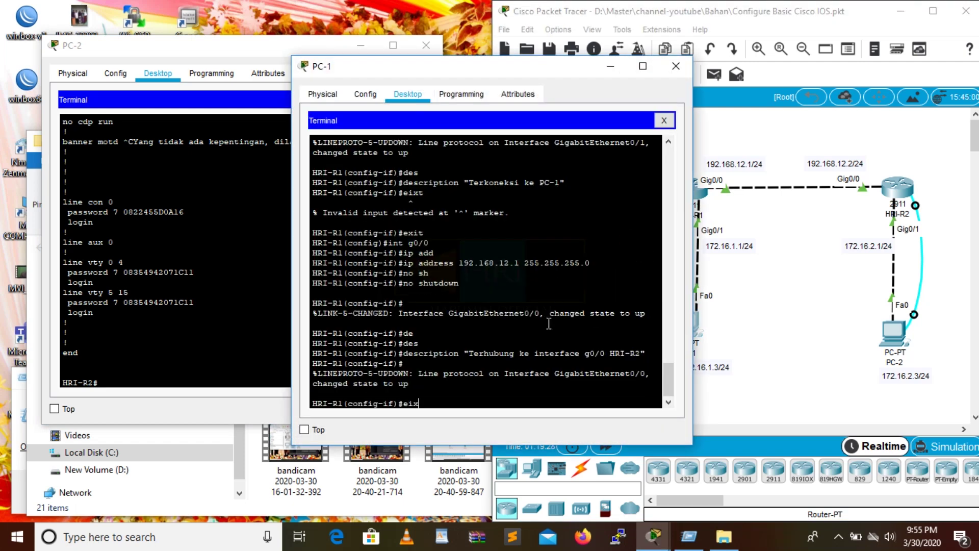
{"action": "key", "text": "Return"}
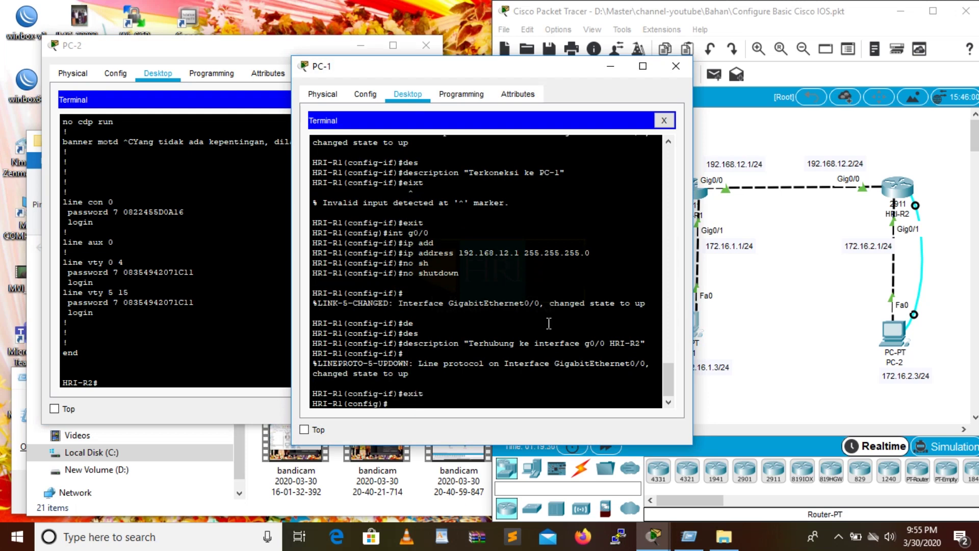
{"action": "type", "text": "exit"}
{"action": "key", "text": "Return"}
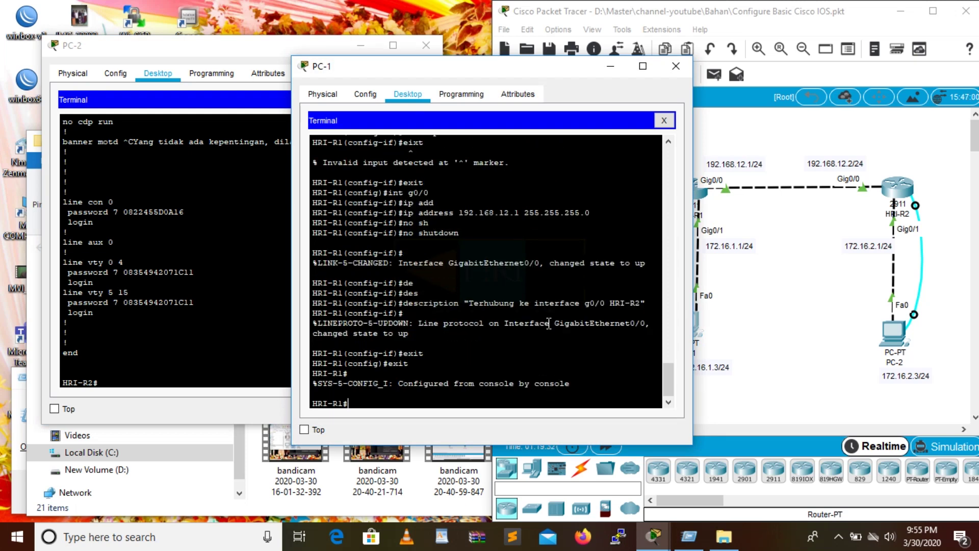
Copy HRI-R1's running-config to startup-config, accepting the default filename.
{"action": "type", "text": "cop"}
{"action": "key", "text": "Tab"}
{"action": "type", "text": "run"}
{"action": "key", "text": "Tab"}
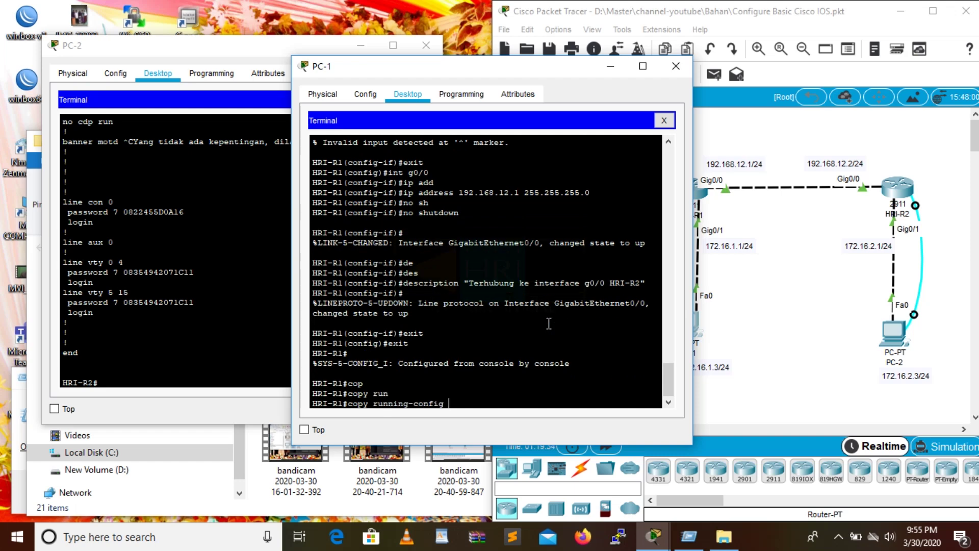
{"action": "type", "text": "st"}
{"action": "key", "text": "Tab"}
{"action": "key", "text": "Return"}
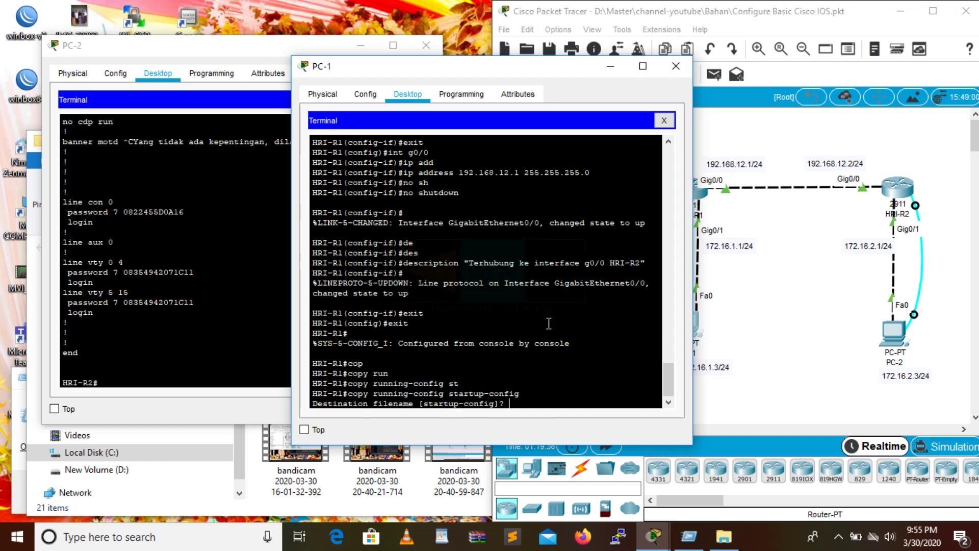
{"action": "key", "text": "Return"}
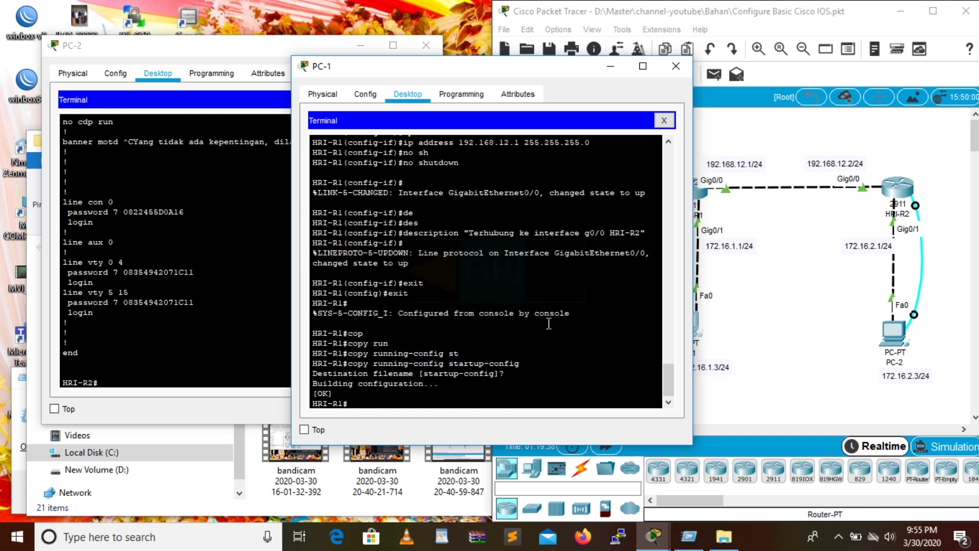
Display HRI-R1's 1012-byte startup-config and page to its interface settings.
{"action": "type", "text": "sho"}
{"action": "key", "text": "Tab"}
{"action": "type", "text": "sta"}
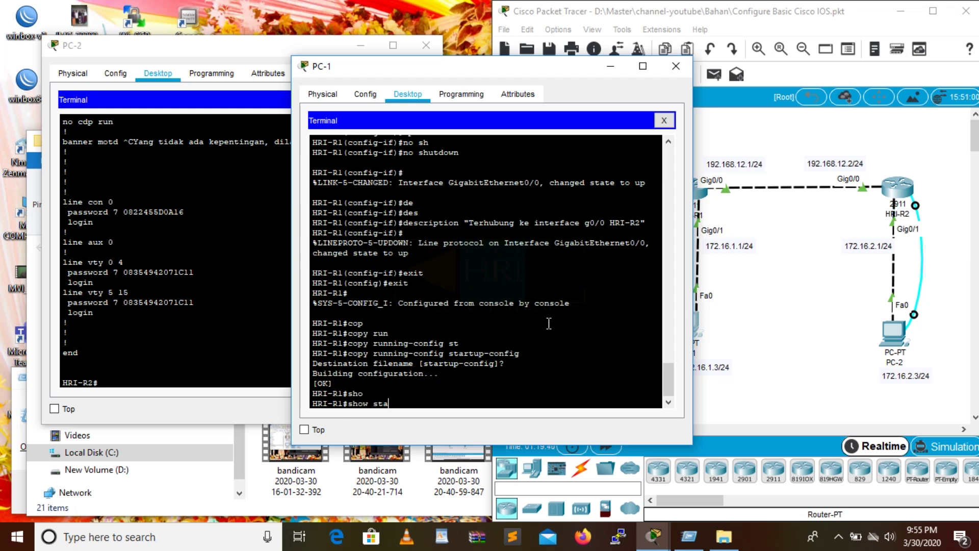
{"action": "type", "text": "rtu"}
{"action": "key", "text": "Tab"}
{"action": "key", "text": "Return"}
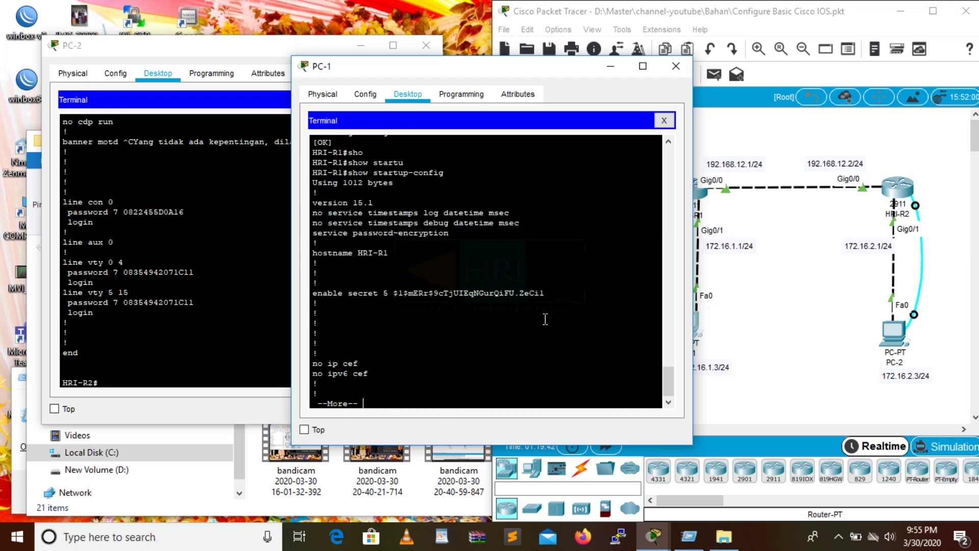
{"action": "key", "text": "space"}
{"action": "key", "text": "space"}
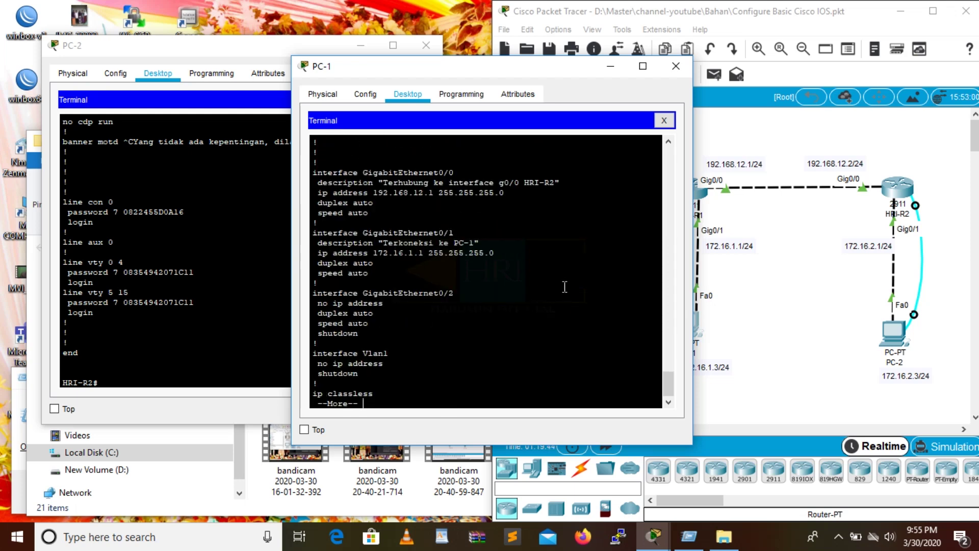
Ping gateway 172.16.1.1 from PC-1's Command Prompt, getting replies with 0% loss.
{"action": "left_click_drag", "start_coordinate": [530, 67], "coordinate": [579, 80]}
{"action": "left_click", "coordinate": [713, 72]}
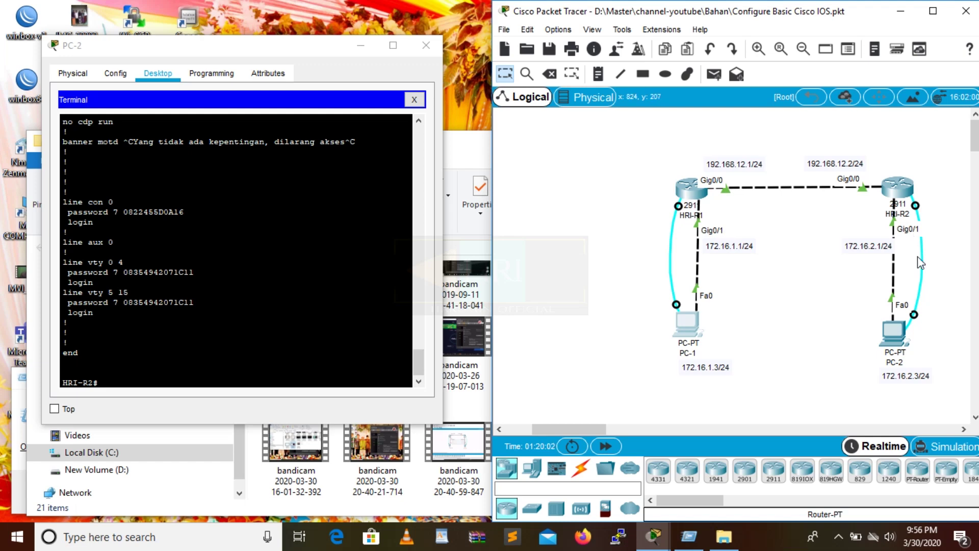
{"action": "left_click", "coordinate": [688, 337]}
{"action": "left_click_drag", "start_coordinate": [604, 70], "coordinate": [525, 55]}
{"action": "left_click", "coordinate": [525, 122]}
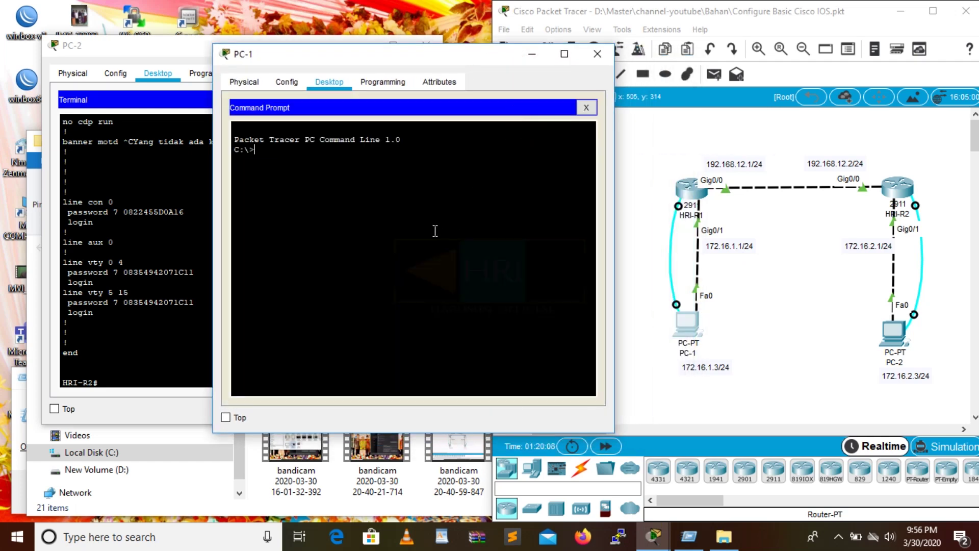
{"action": "type", "text": "ping 172.16.1.1"}
{"action": "key", "text": "Return"}
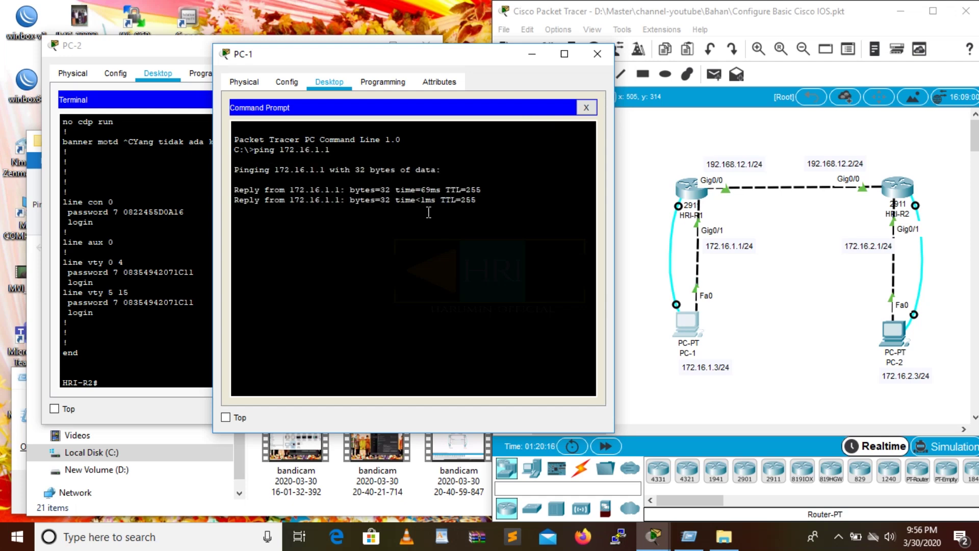
{"action": "left_click", "coordinate": [183, 166]}
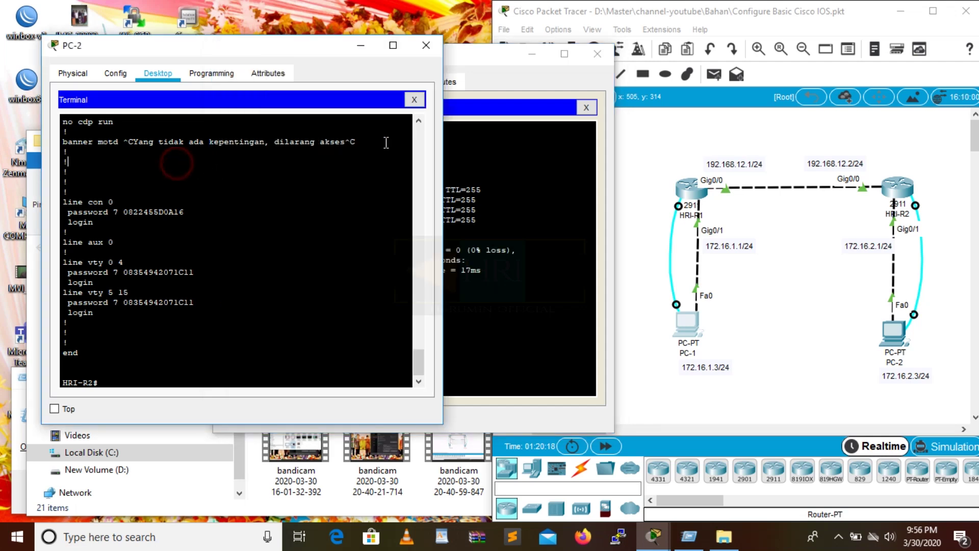
Ping gateway 172.16.2.1 from PC-2's Command Prompt, then stop the ping.
{"action": "left_click", "coordinate": [418, 104]}
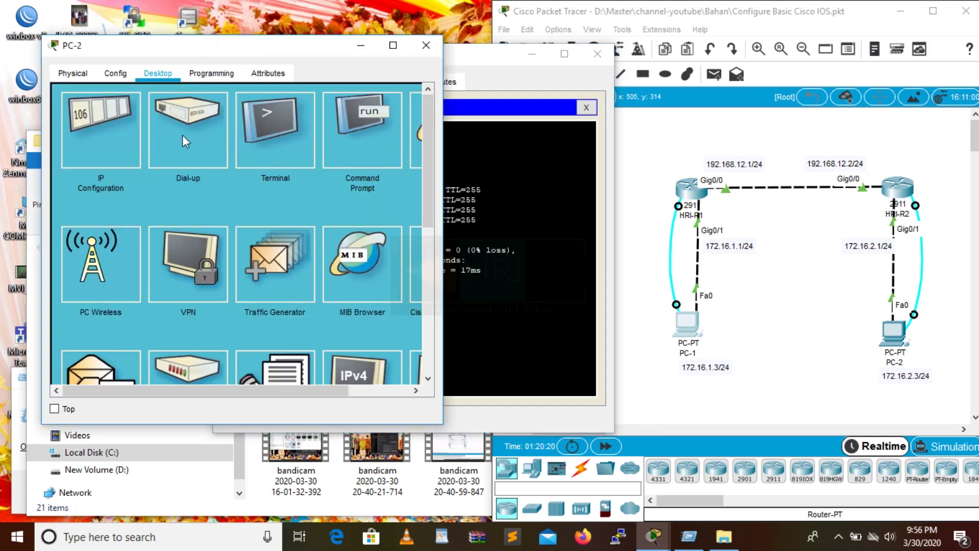
{"action": "left_click", "coordinate": [350, 131]}
{"action": "type", "text": "p"}
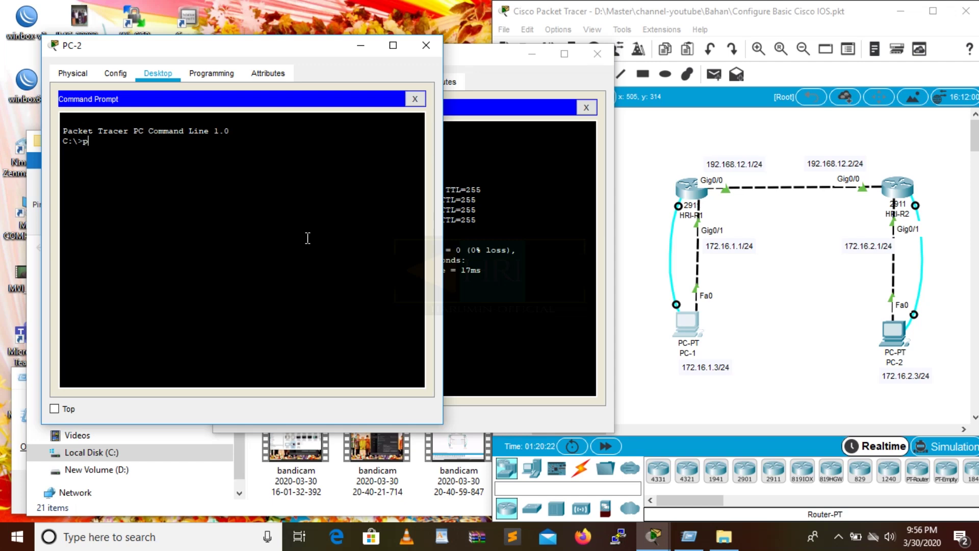
{"action": "type", "text": "ing 172.16.2.1"}
{"action": "key", "text": "Return"}
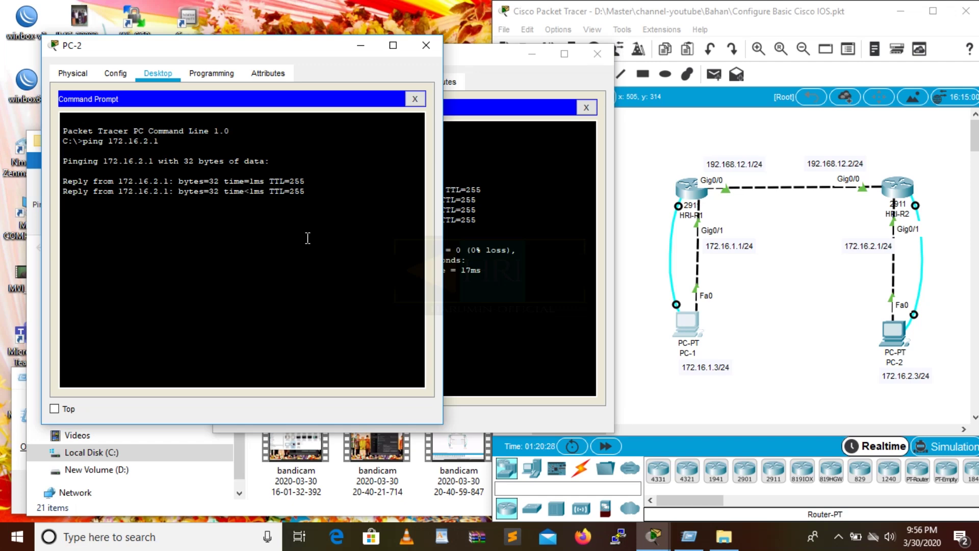
{"action": "key", "text": "ctrl+c"}
Ping PC-1 at 172.16.1.3 from PC-2, which fails with 100% loss.
{"action": "type", "text": "ping"}
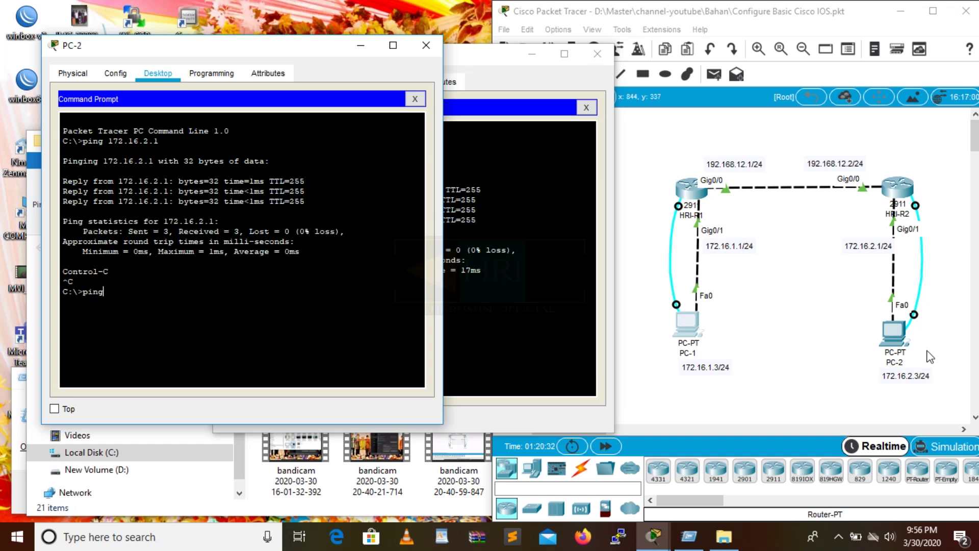
{"action": "type", "text": " 172.16.1.3"}
{"action": "key", "text": "Return"}
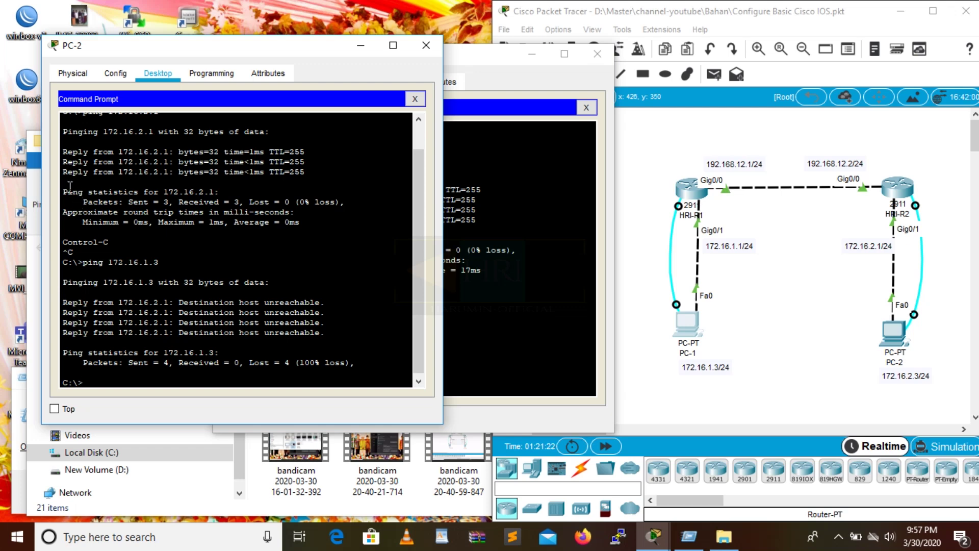
{"action": "left_click", "coordinate": [838, 535]}
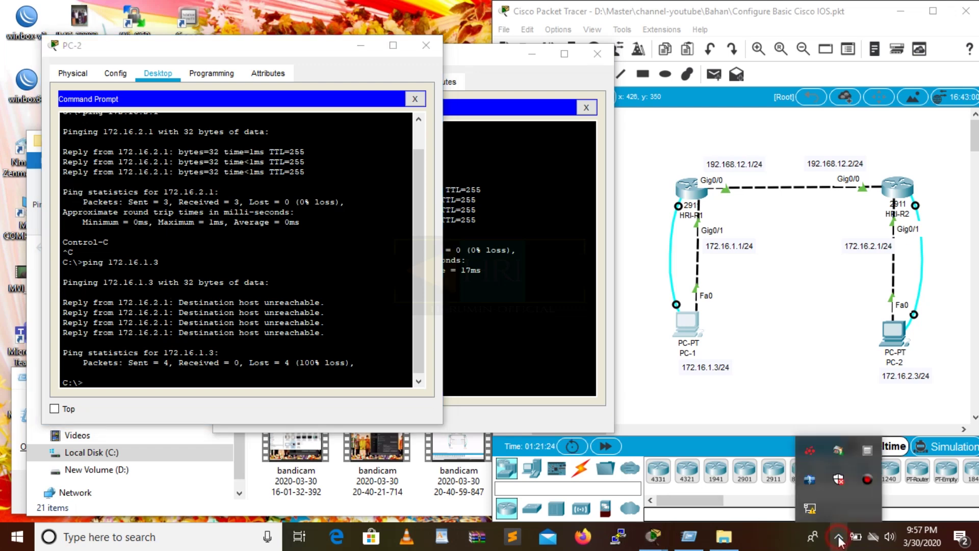